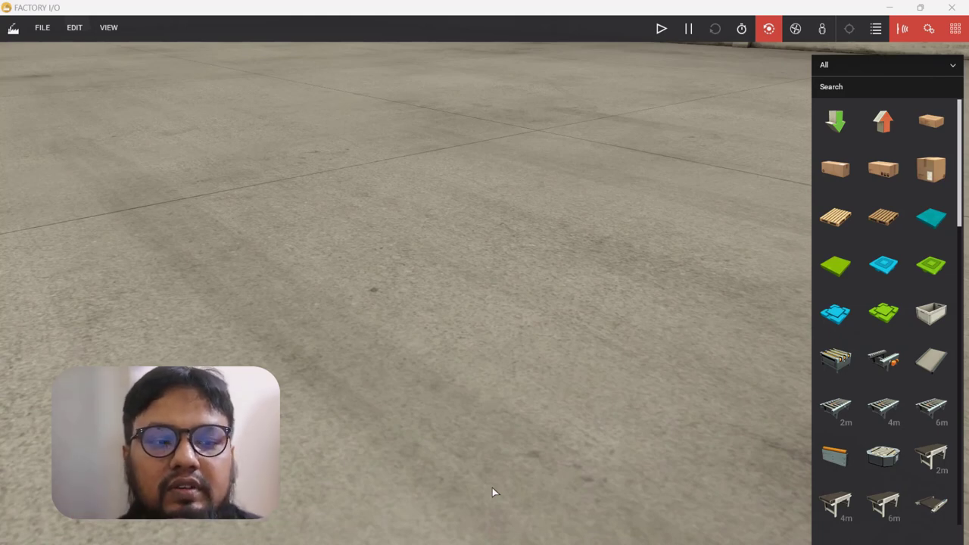
# Place an electrical cabinet on the empty factory floor.
pyautogui.click(958, 249)
pyautogui.scroll(-10, 884, 348)
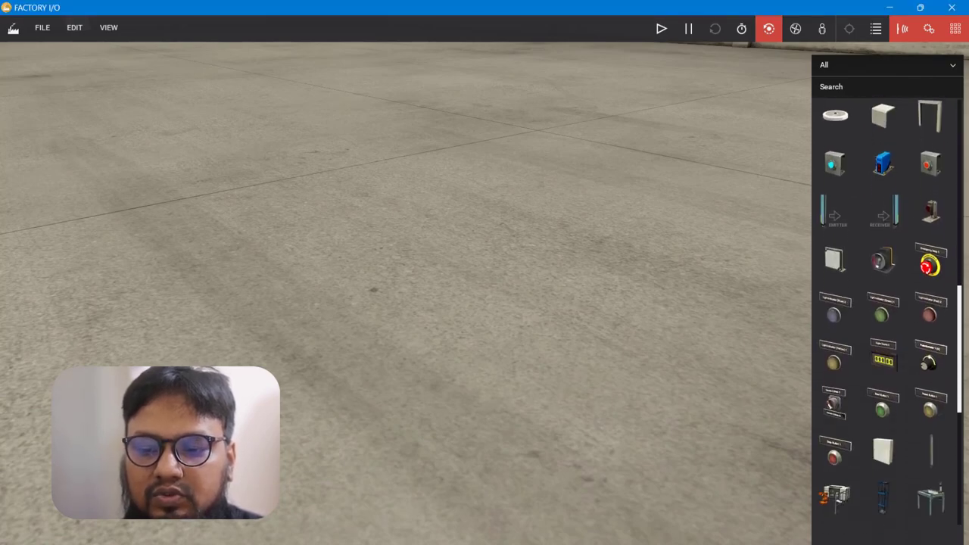
pyautogui.moveTo(884, 348); pyautogui.dragTo(403, 355)
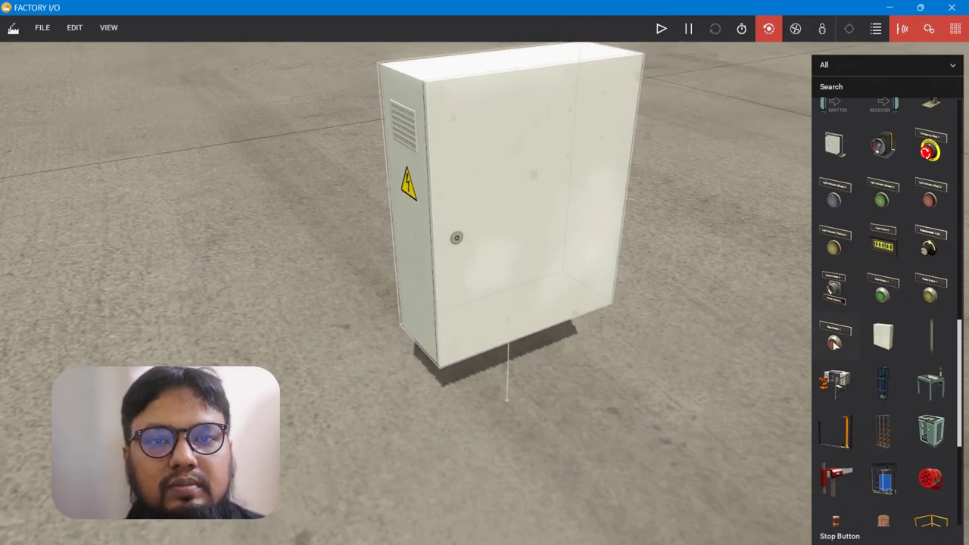
# Mount a Start Button on the cabinet's front door and a Stop Button beside it.
pyautogui.moveTo(882, 295); pyautogui.dragTo(507, 276)
pyautogui.scroll(5, 507, 277)
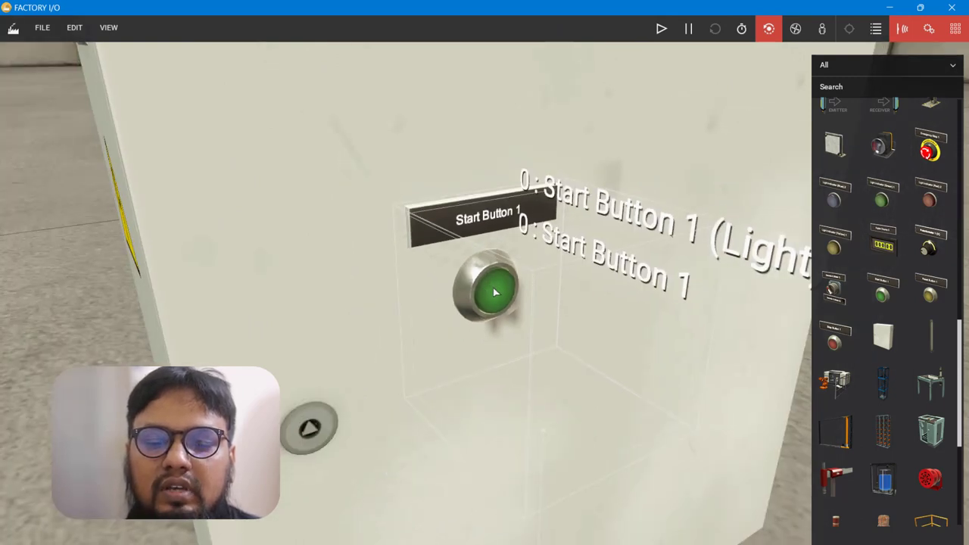
pyautogui.scroll(-5, 494, 293)
pyautogui.moveTo(835, 340); pyautogui.dragTo(688, 275)
pyautogui.press('d')
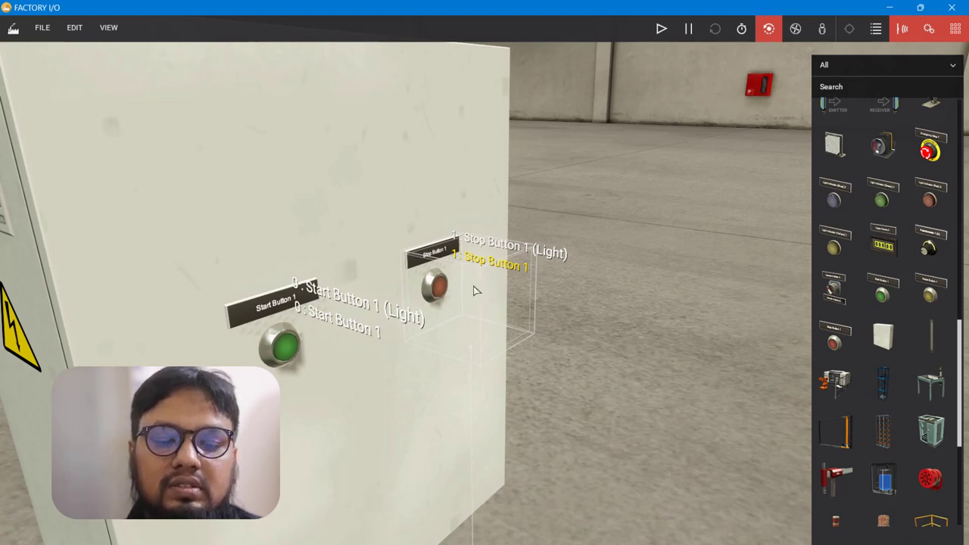
pyautogui.scroll(-2, 475, 290)
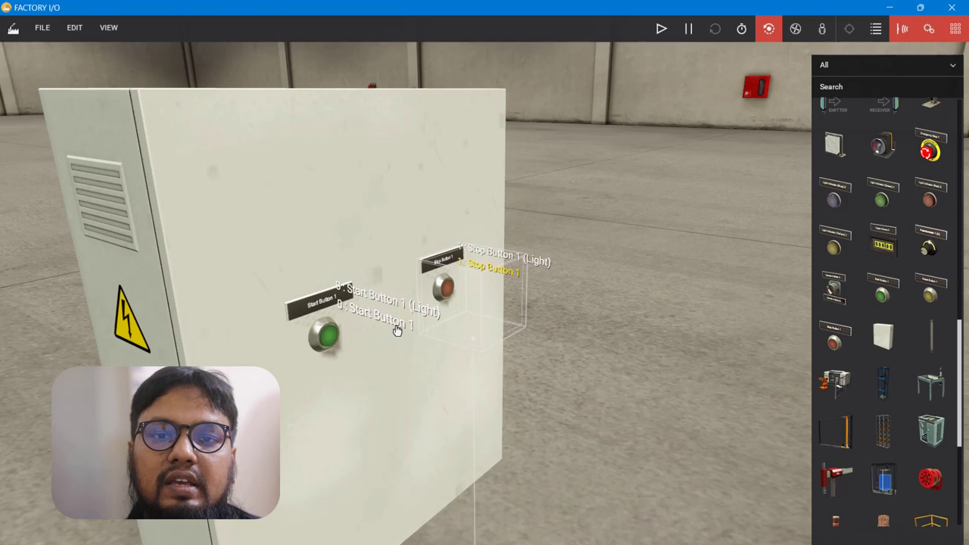
pyautogui.scroll(-4, 396, 329)
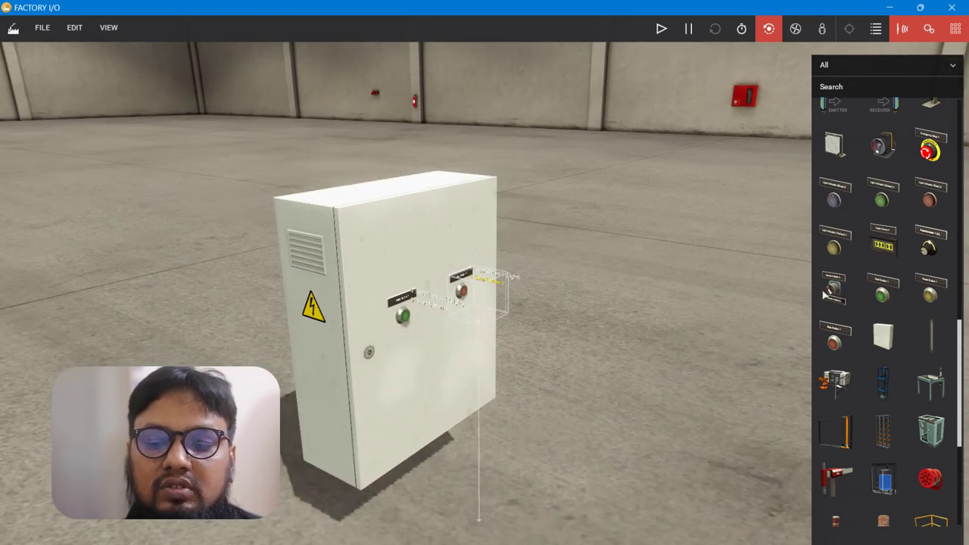
# Add a 4 m roller conveyor to the scene directly behind the cabinet.
pyautogui.scroll(10, 885, 302)
pyautogui.scroll(5, 896, 247)
pyautogui.moveTo(883, 409); pyautogui.dragTo(380, 240)
pyautogui.moveTo(380, 241); pyautogui.dragTo(321, 302, button='right')
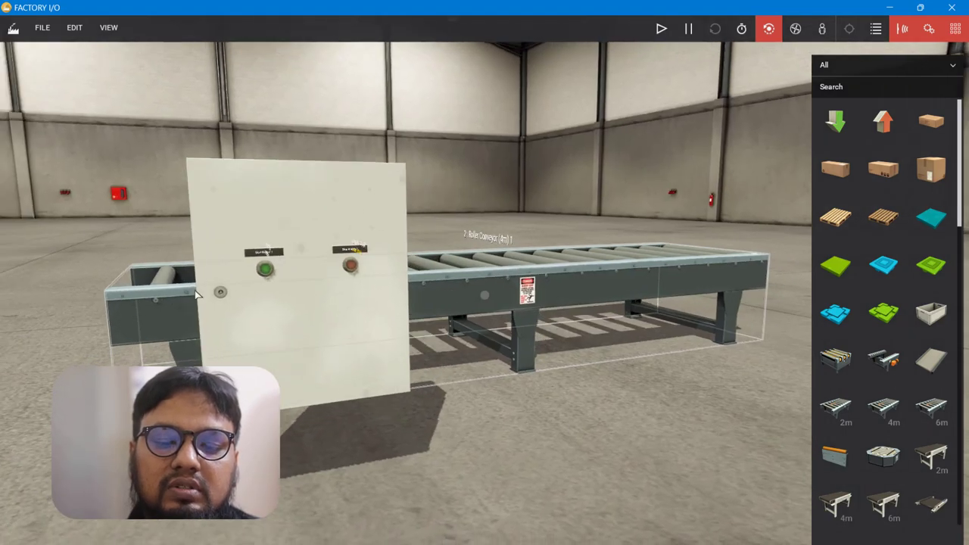
pyautogui.moveTo(196, 294); pyautogui.dragTo(176, 263, button='right')
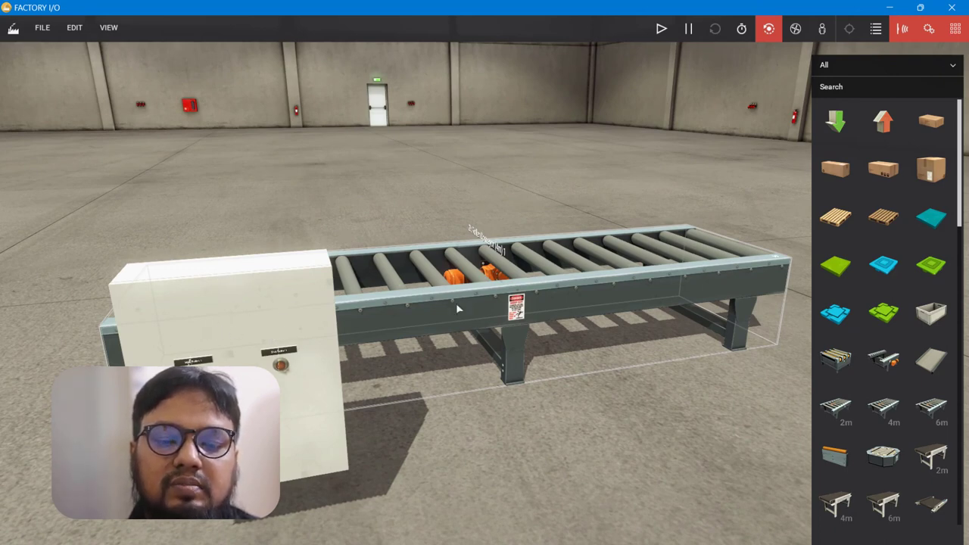
# Open the driver setup and select Siemens LOGO! as the driver.
pyautogui.click(50, 35)
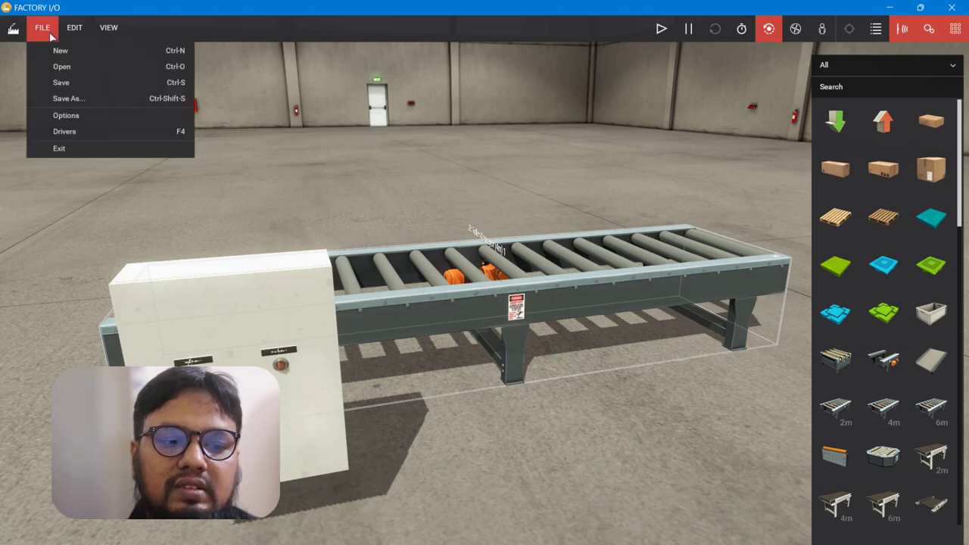
pyautogui.click(75, 134)
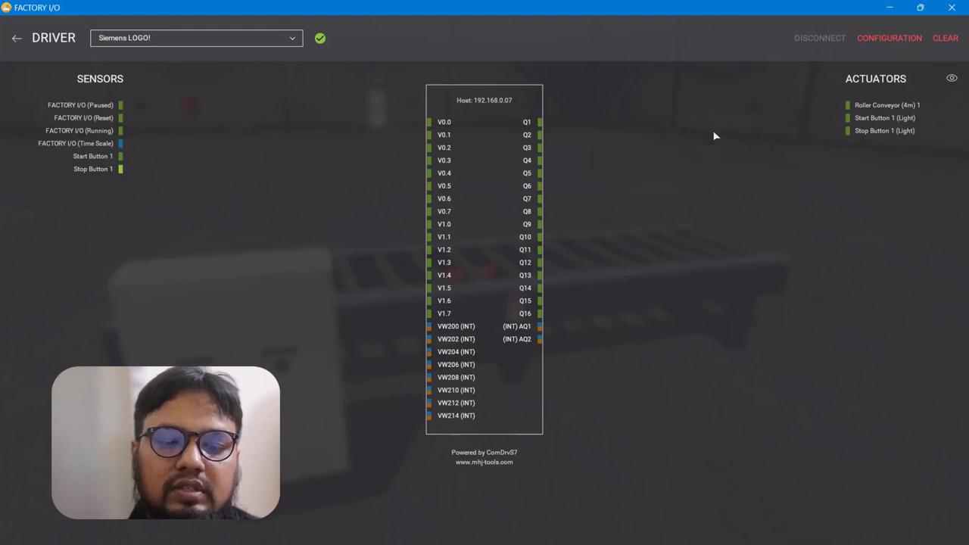
pyautogui.click(271, 38)
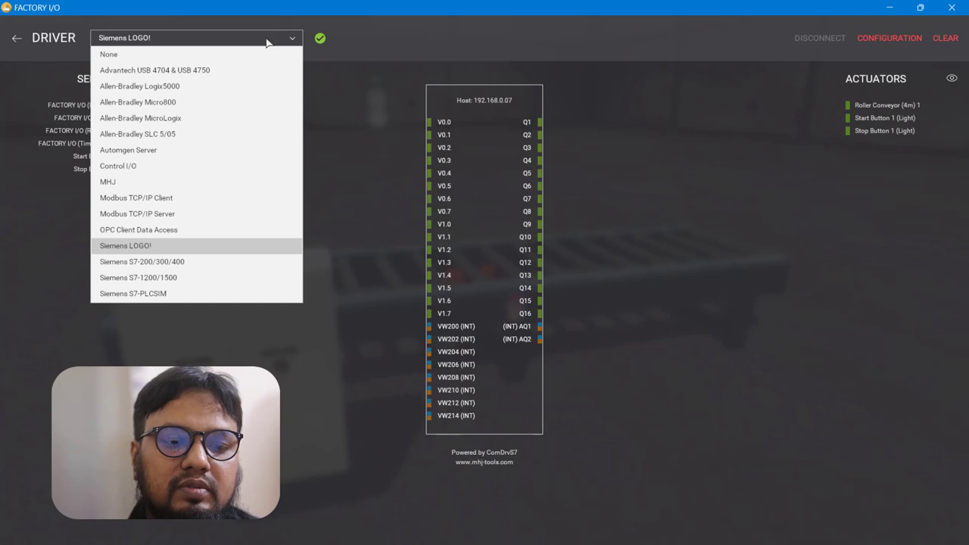
pyautogui.click(132, 248)
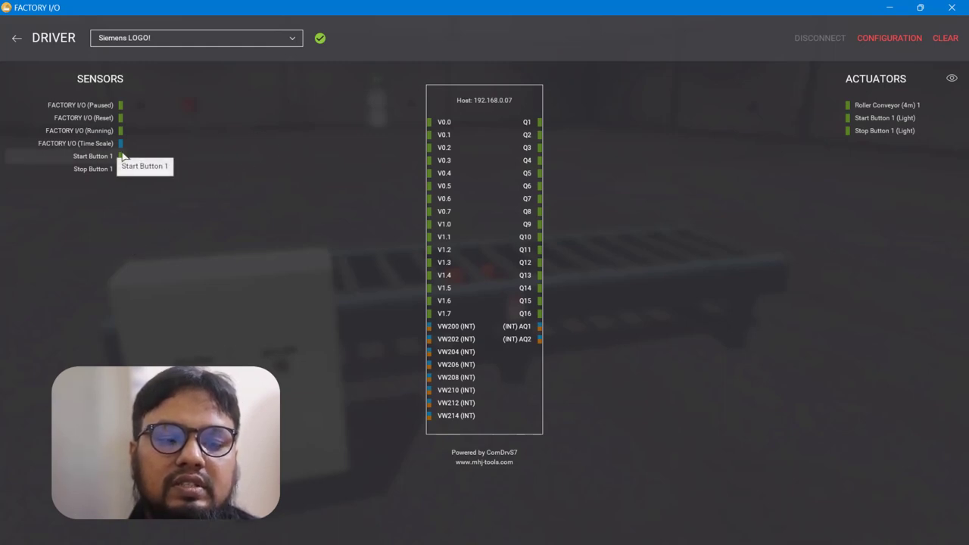
# Map Start Button 1 to V0.0, Stop Button 1 to V0.1 and Roller Conveyor (4m) 1 to Q1.
pyautogui.moveTo(93, 156); pyautogui.dragTo(399, 129)
pyautogui.moveTo(84, 174); pyautogui.dragTo(390, 140)
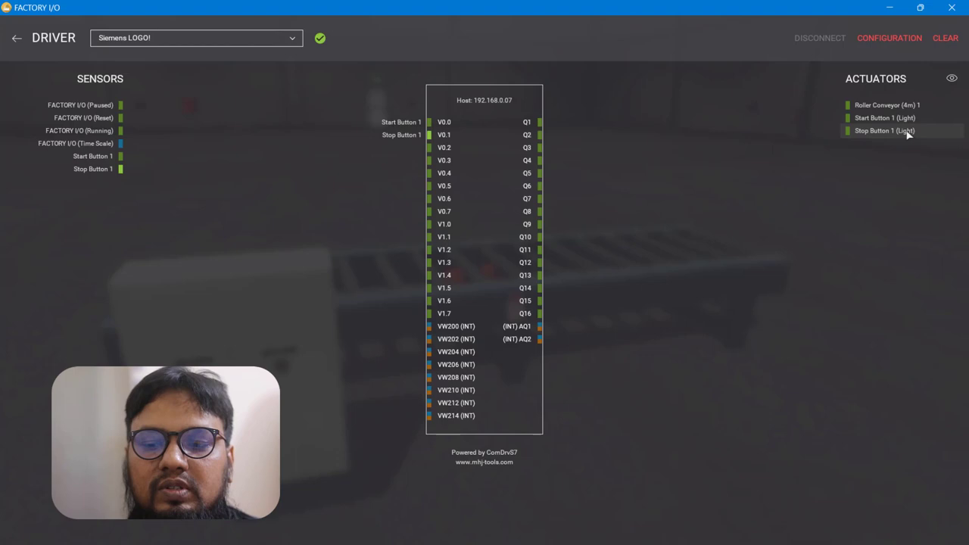
pyautogui.moveTo(868, 112); pyautogui.dragTo(577, 131)
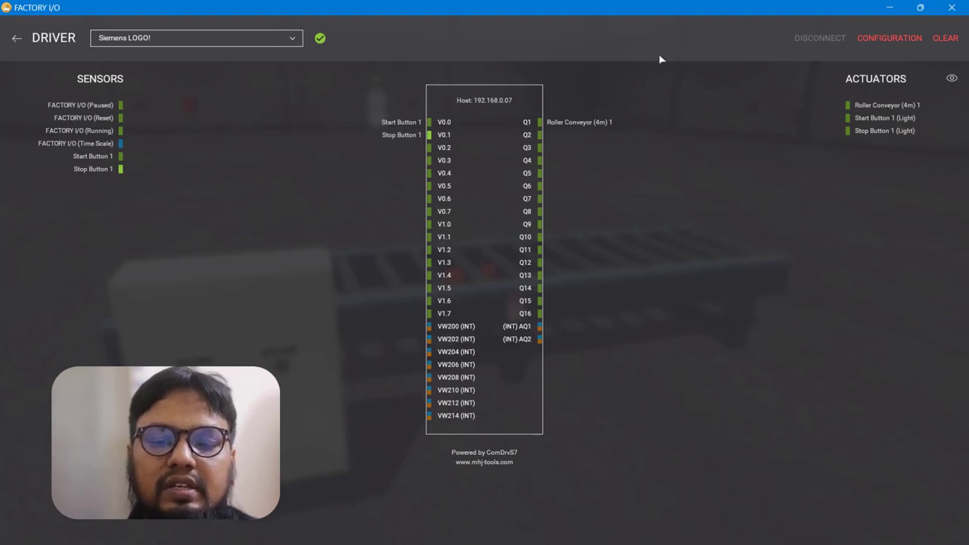
# Open the Siemens LOGO! driver configuration, check the host address and choose Realtek PCIe GbE Family Controller as the network adapter.
pyautogui.click(889, 39)
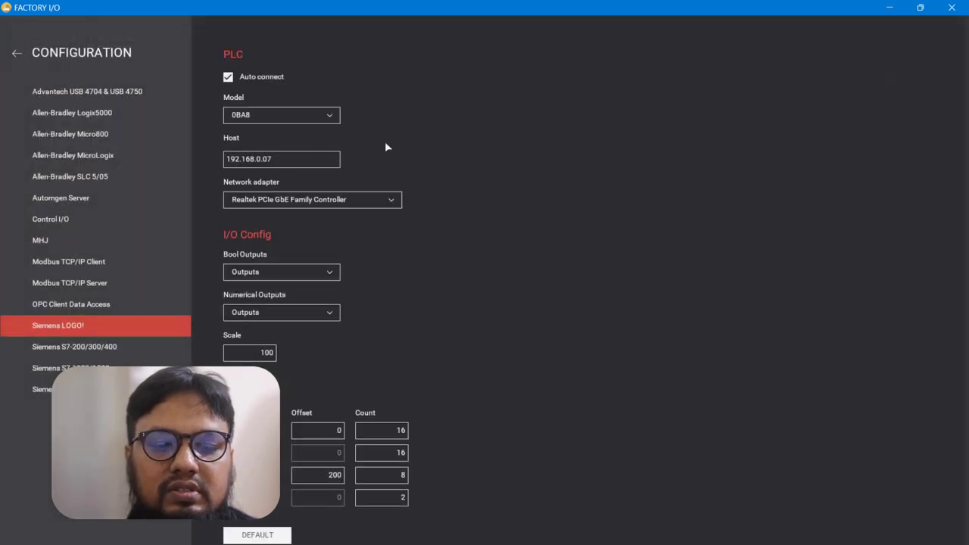
pyautogui.click(285, 158)
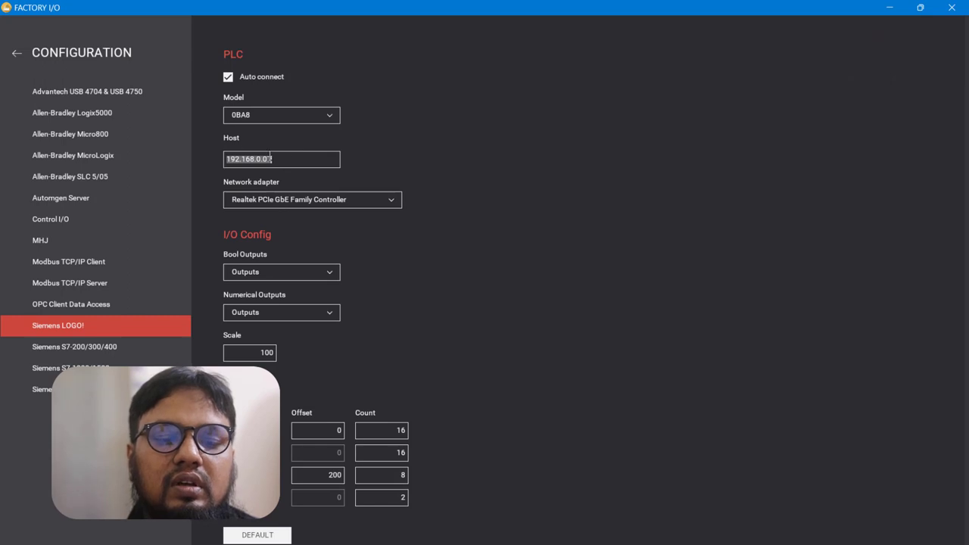
pyautogui.click(314, 200)
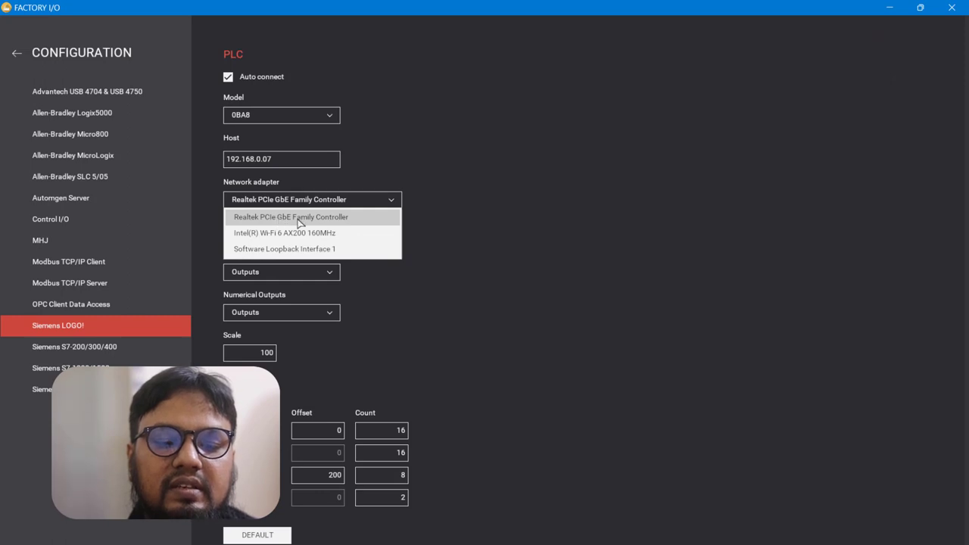
pyautogui.click(322, 218)
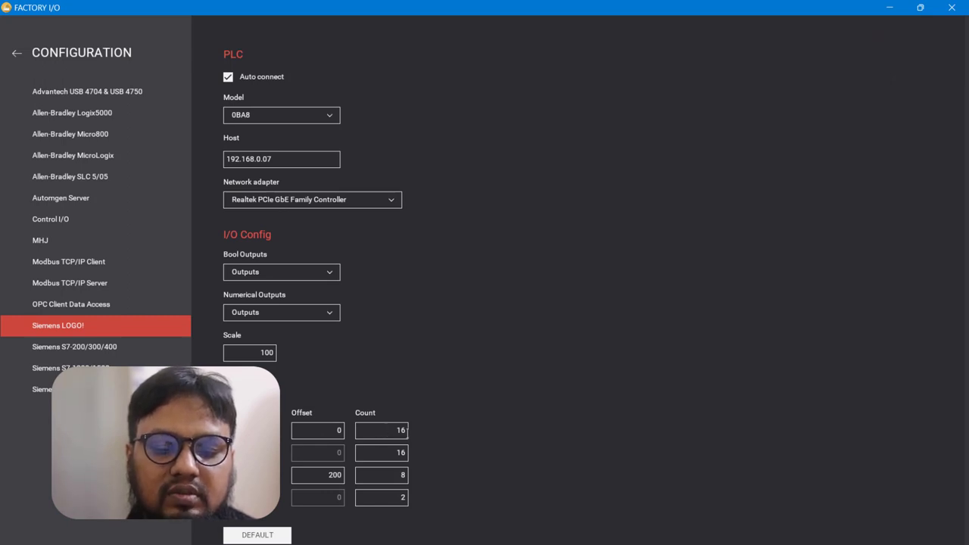
# Set the digital input count to 2 and the digital output count to 1, and return to the driver mapping.
pyautogui.doubleClick(404, 430)
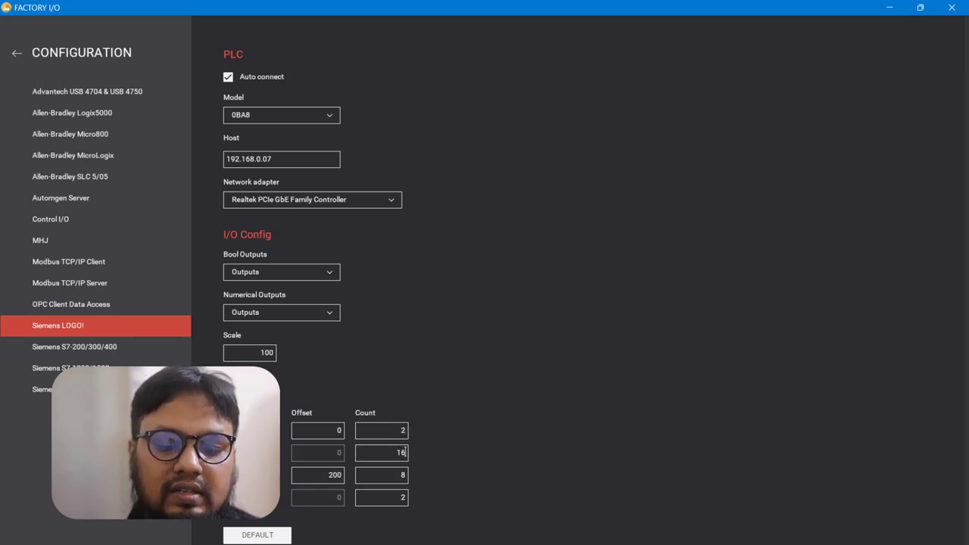
pyautogui.doubleClick(388, 453)
pyautogui.write('1')
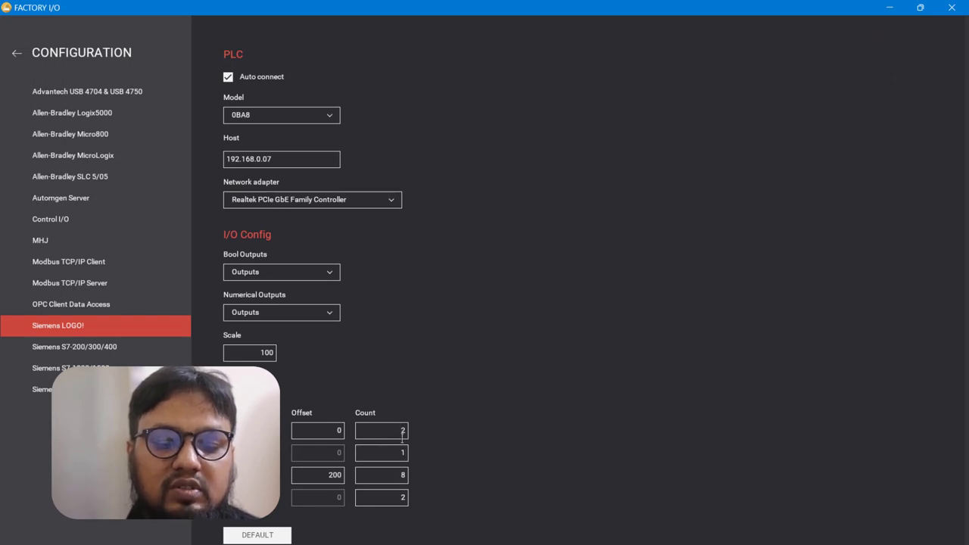
pyautogui.click(17, 53)
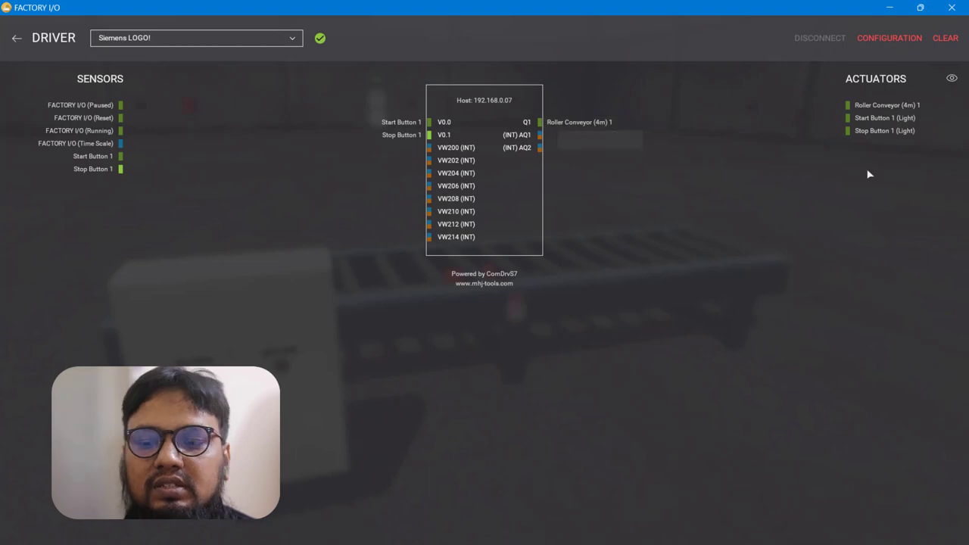
# Switch to LOGO!Soft Comfort and view the diagram types offered for a new program, including the ladder diagram.
pyautogui.hotkey('alt', 'Tab')
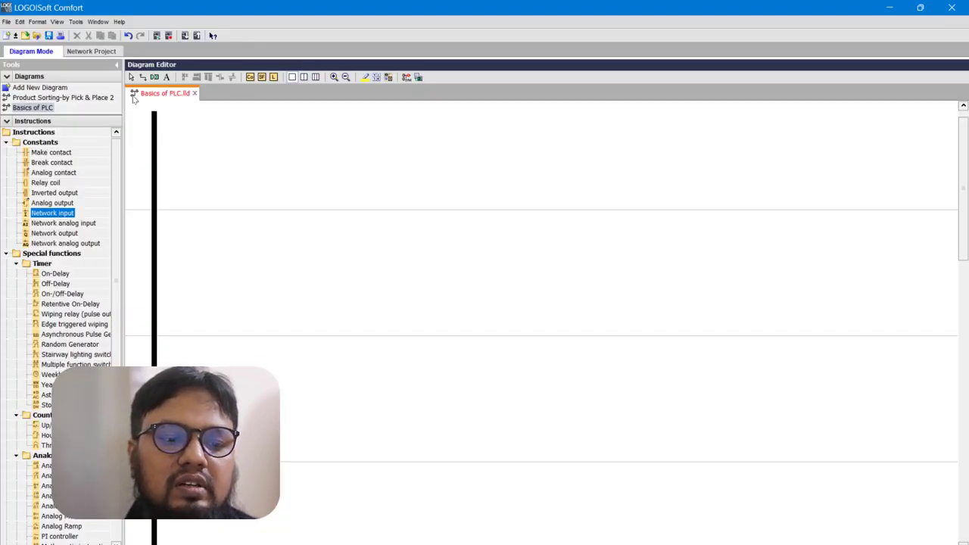
pyautogui.click(6, 22)
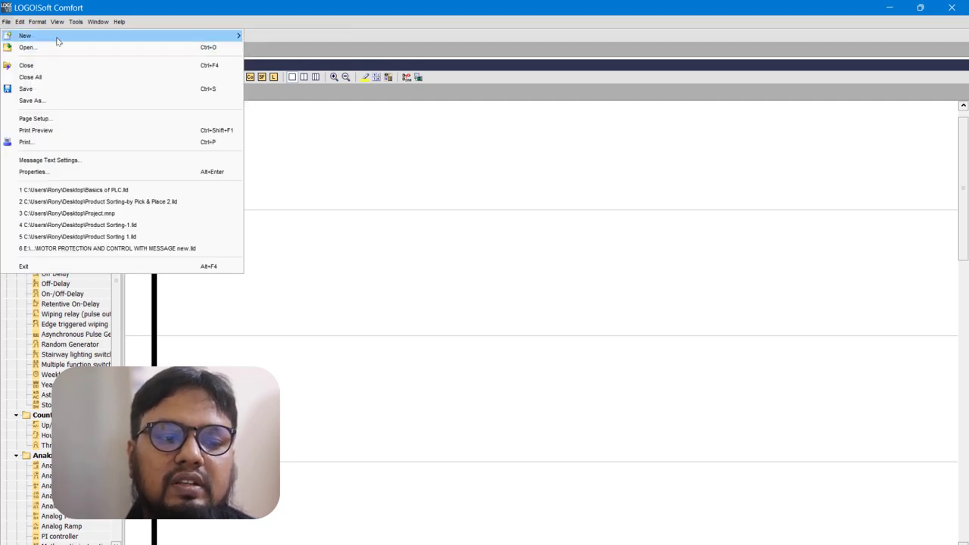
pyautogui.moveTo(54, 36)
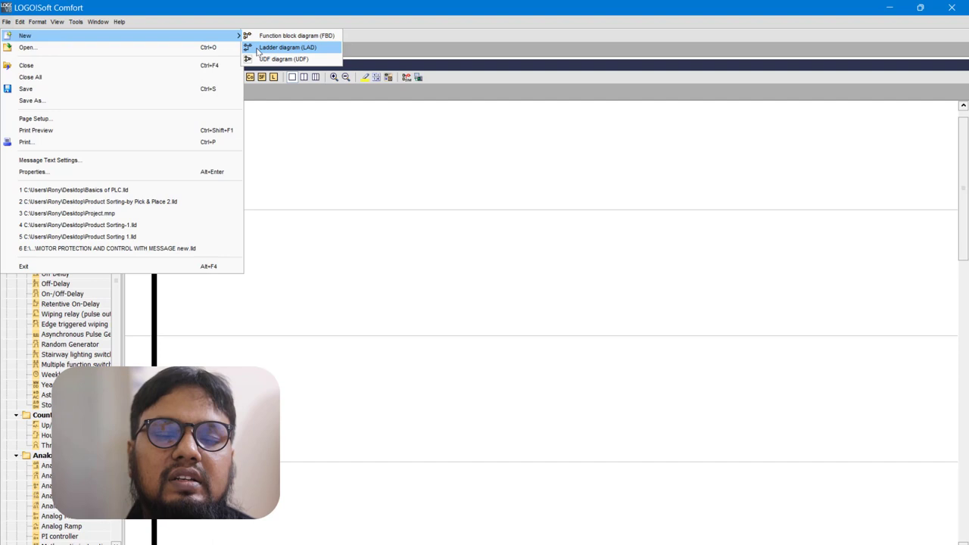
pyautogui.click(373, 160)
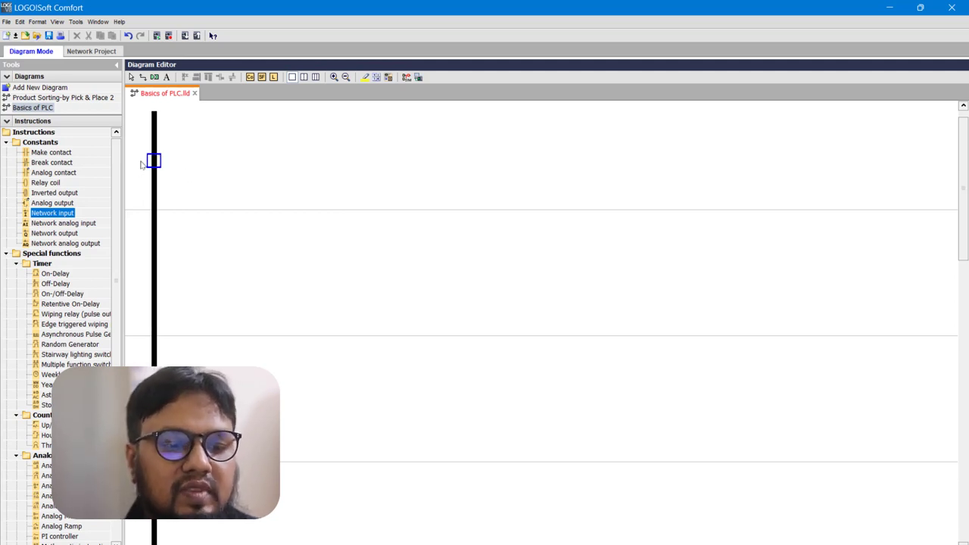
# Place a make contact assigned to input I1 and position it in the second row of the ladder diagram.
pyautogui.moveTo(62, 154); pyautogui.dragTo(190, 178)
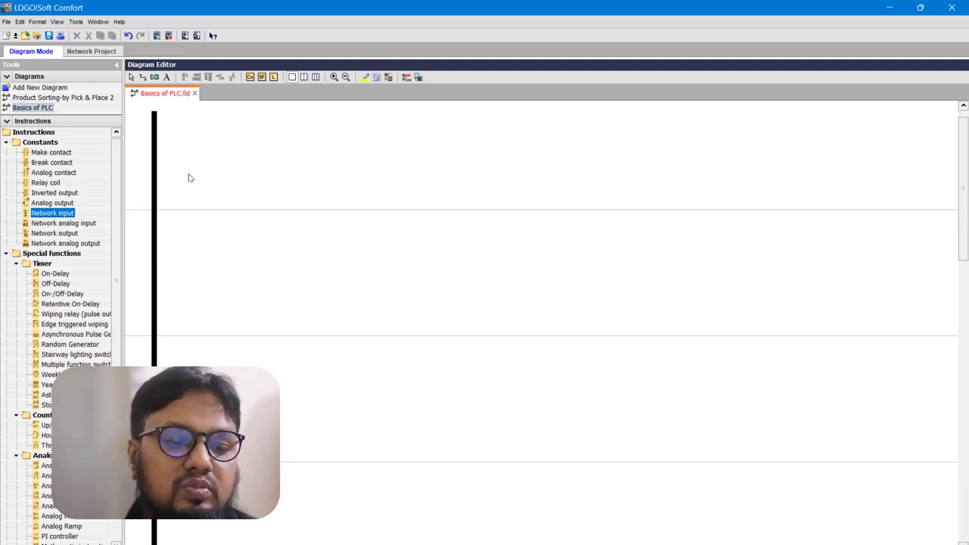
pyautogui.click(27, 133)
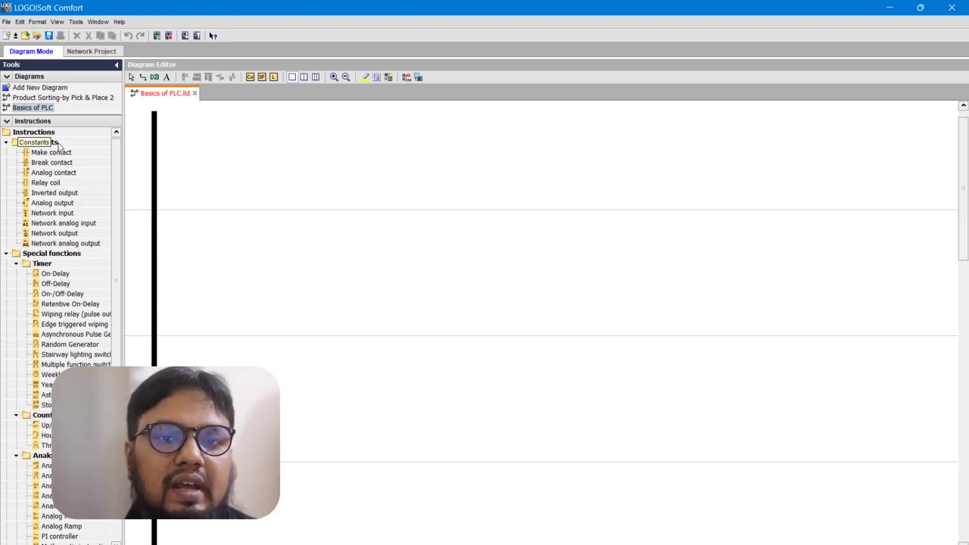
pyautogui.click(69, 154)
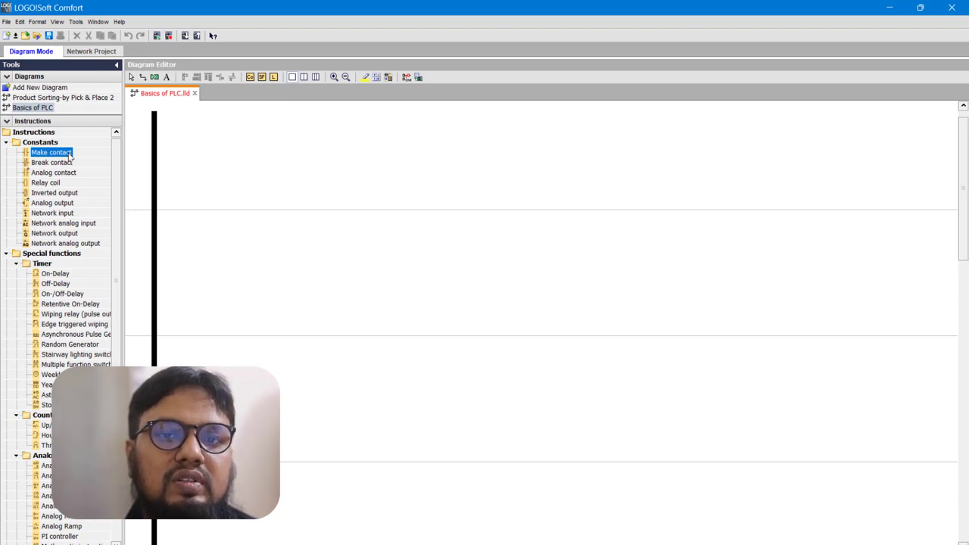
pyautogui.click(246, 159)
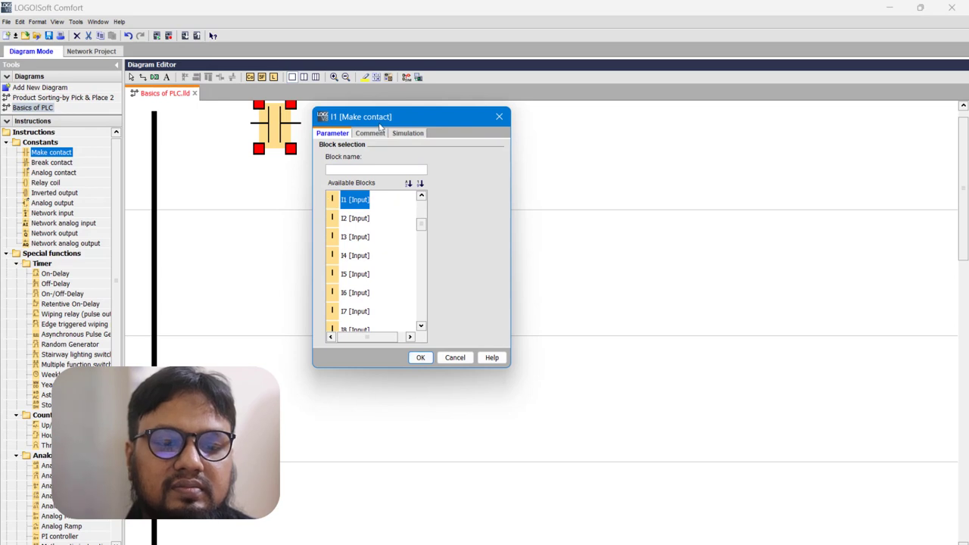
pyautogui.click(419, 358)
pyautogui.moveTo(280, 128); pyautogui.dragTo(289, 250)
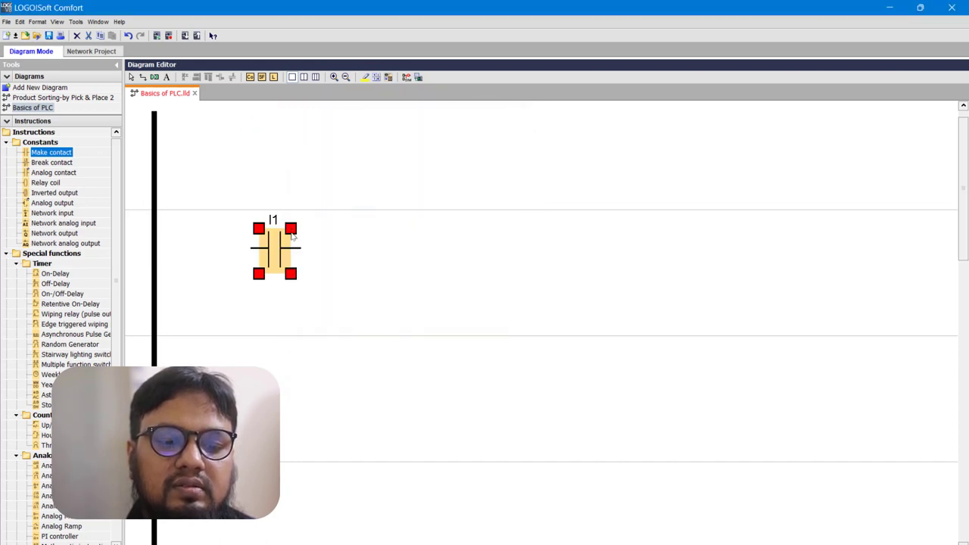
pyautogui.click(182, 218)
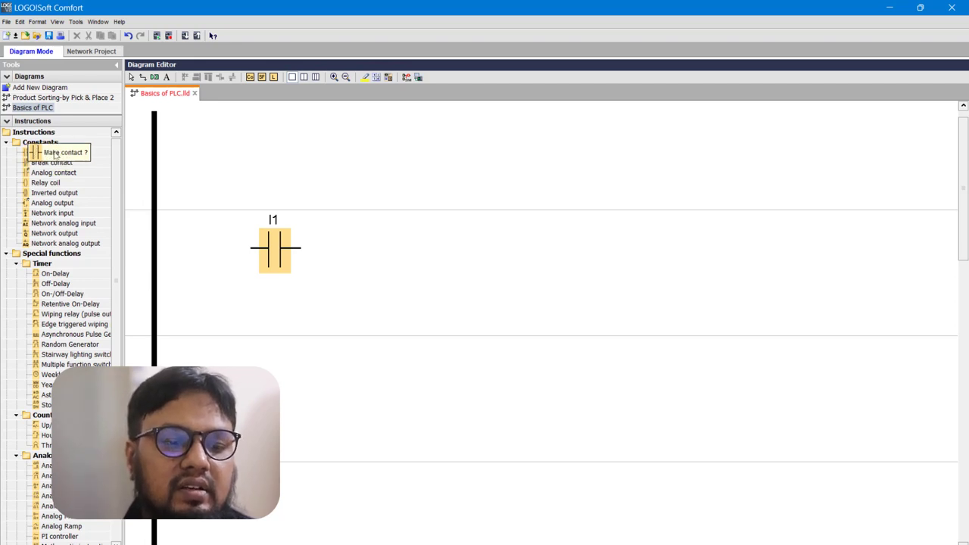
# Add a second make contact assigned to input I2 in the same row, to the right of I1.
pyautogui.click(62, 155)
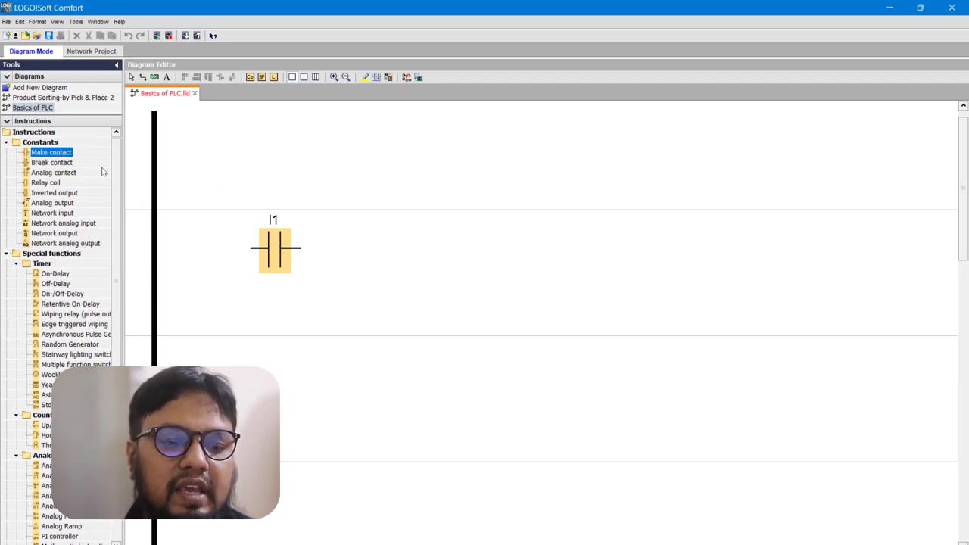
pyautogui.click(395, 248)
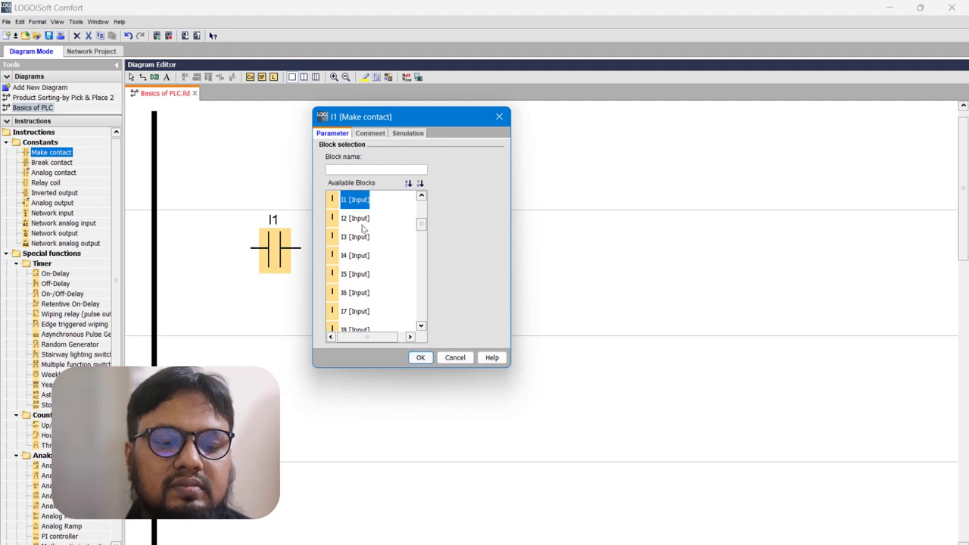
pyautogui.click(363, 221)
pyautogui.click(425, 361)
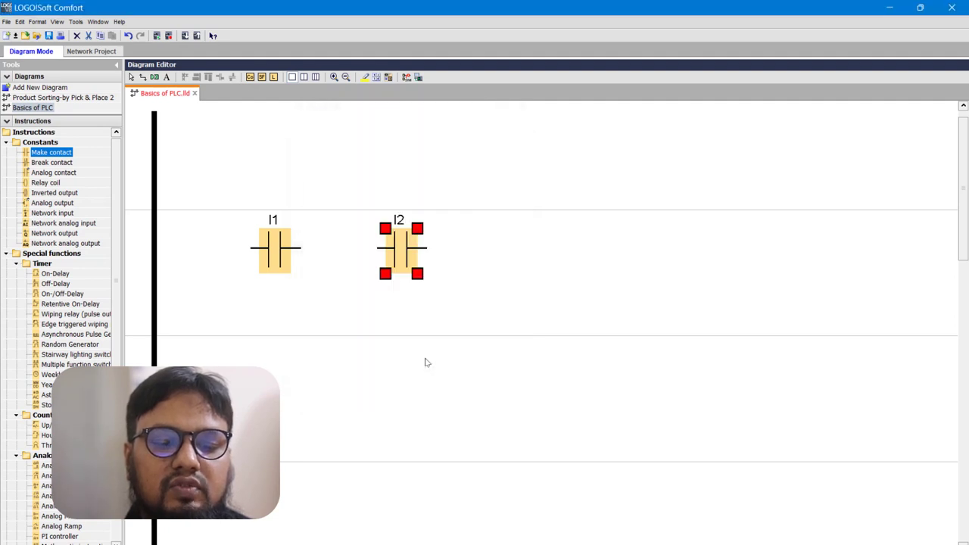
# Add a relay coil Q1 to the right of I2, and place a make contact assigned to Q1 in the row below I1.
pyautogui.click(41, 186)
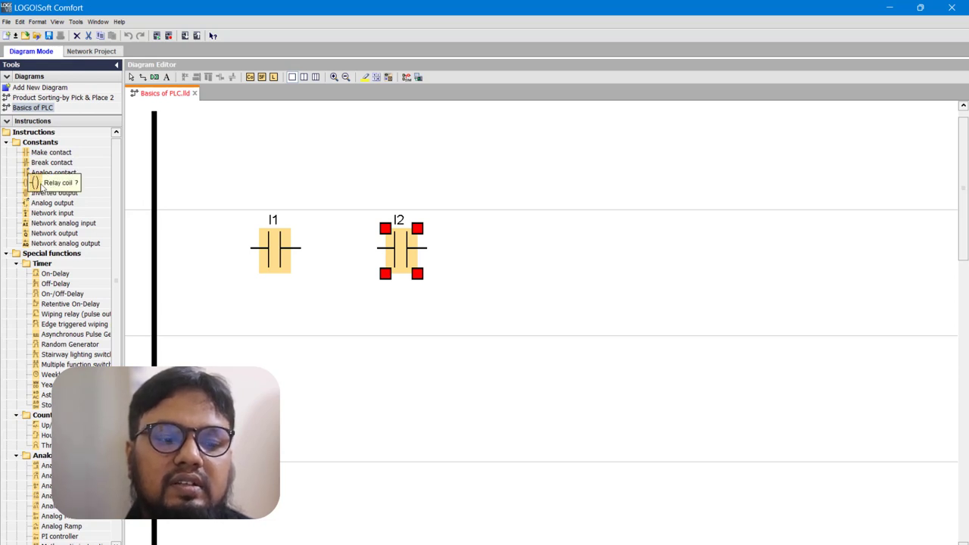
pyautogui.click(539, 246)
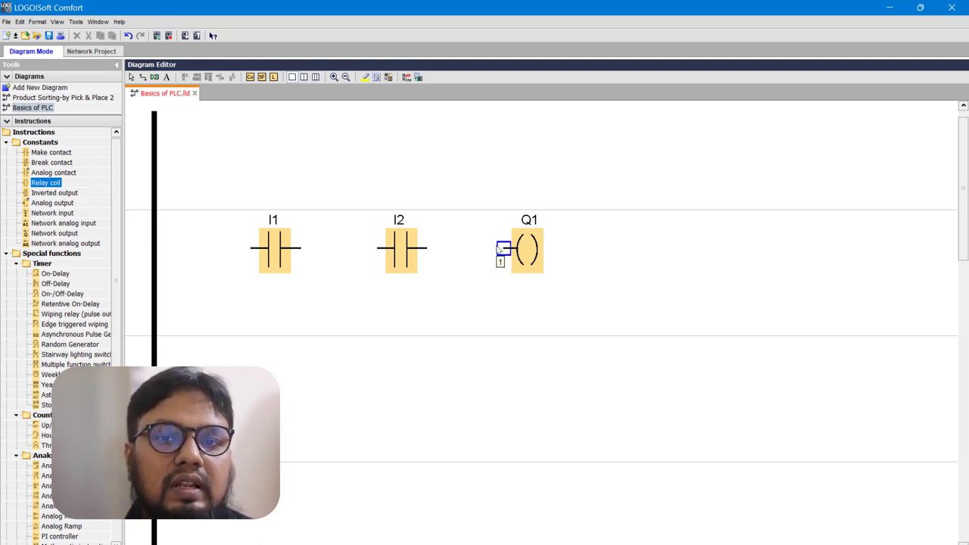
pyautogui.click(53, 156)
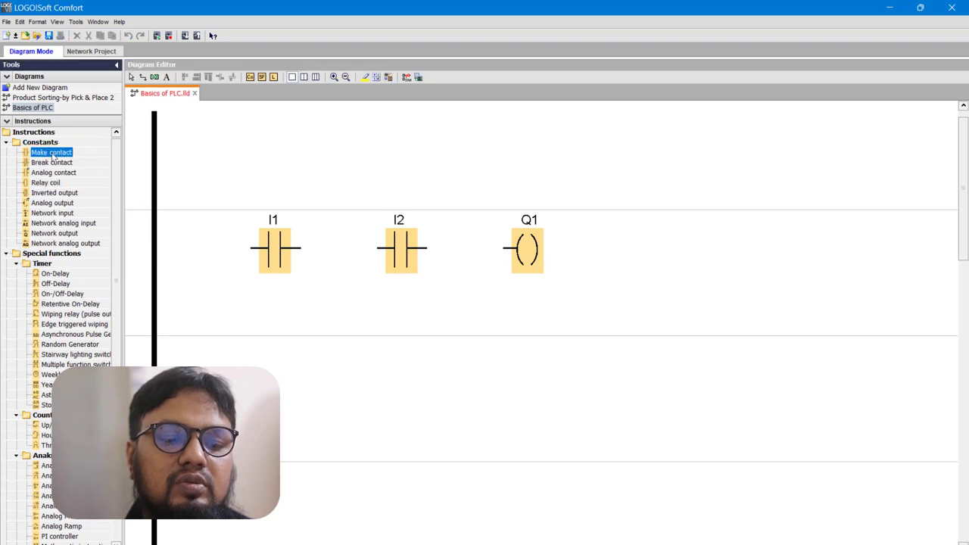
pyautogui.click(283, 384)
pyautogui.click(376, 170)
pyautogui.write('q')
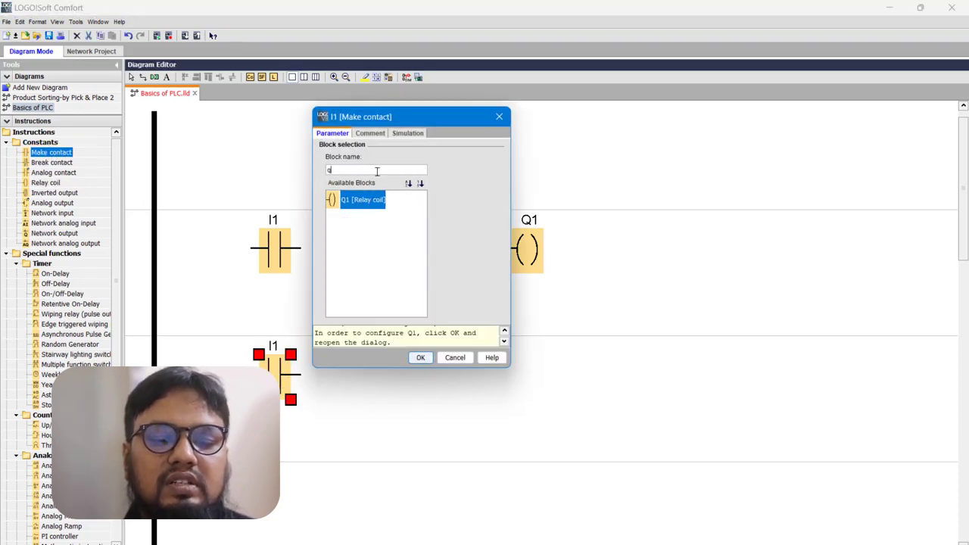
pyautogui.click(415, 357)
# Wire the power rail through I1 and I2 to coil Q1, joining the Q1 contact's output to the line between I1 and I2.
pyautogui.moveTo(306, 378); pyautogui.dragTo(378, 248)
pyautogui.moveTo(305, 254); pyautogui.dragTo(378, 248)
pyautogui.moveTo(250, 252); pyautogui.dragTo(155, 248)
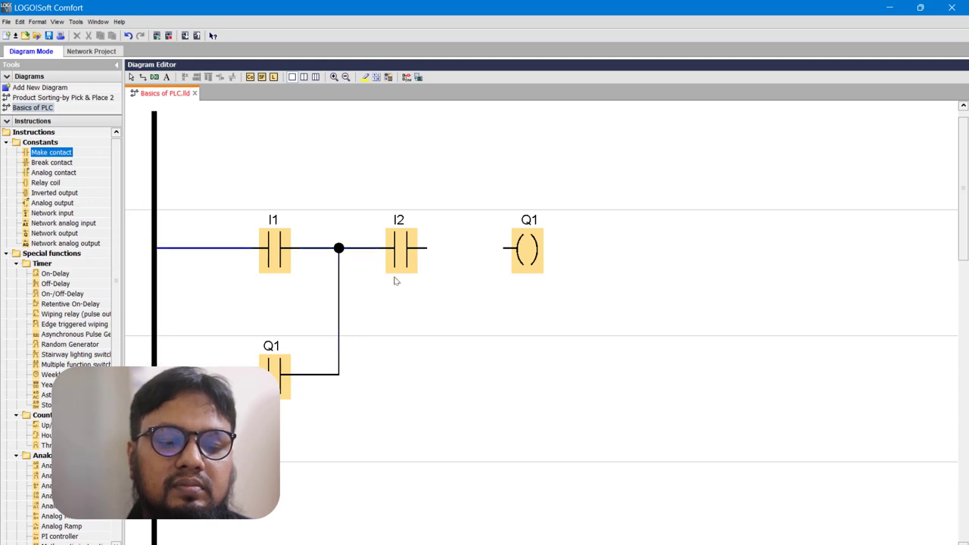
pyautogui.moveTo(426, 248); pyautogui.dragTo(504, 248)
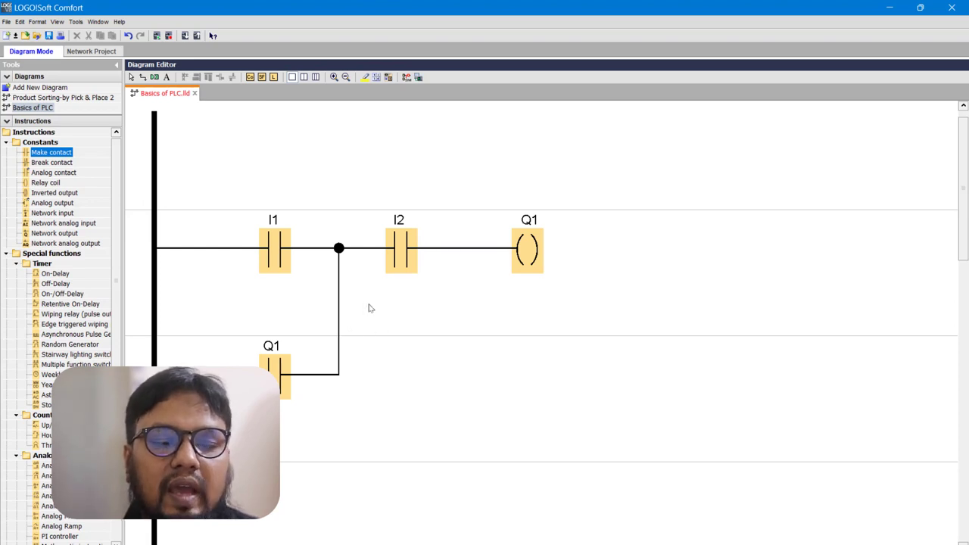
# Switch to Factory I/O, return from the driver mapping to the scene and inspect the roller conveyor up close.
pyautogui.hotkey('alt', 'Tab')
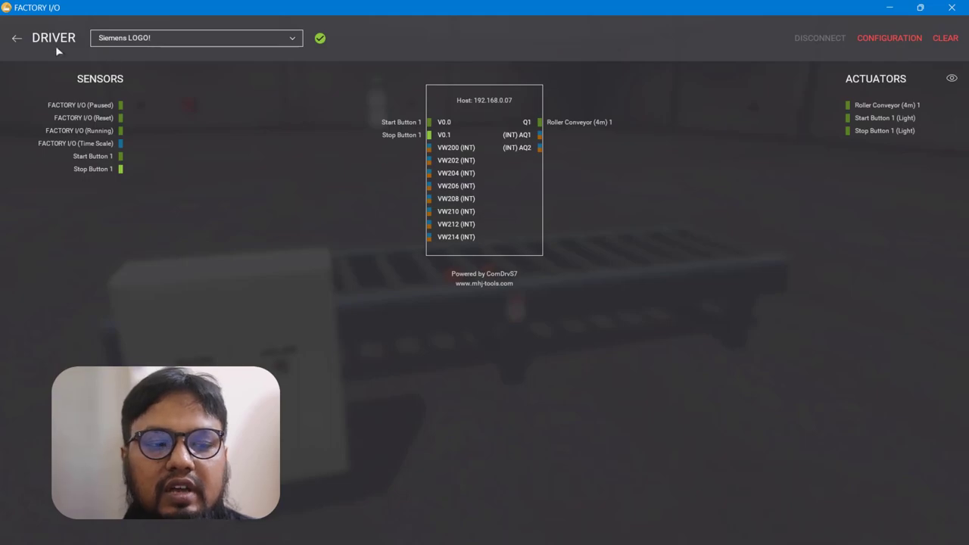
pyautogui.click(17, 38)
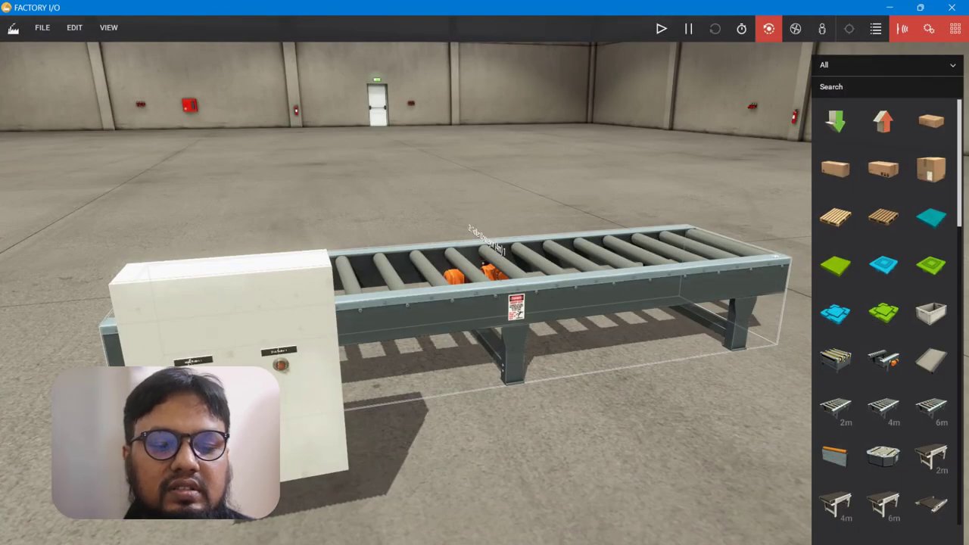
pyautogui.scroll(3, 447, 294)
pyautogui.scroll(3, 679, 228)
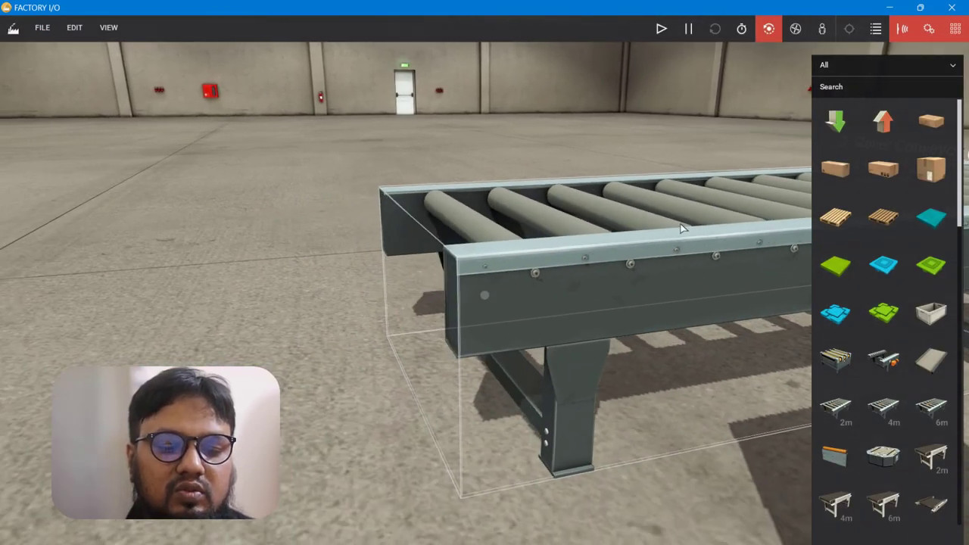
pyautogui.moveTo(679, 229); pyautogui.dragTo(317, 242, button='right')
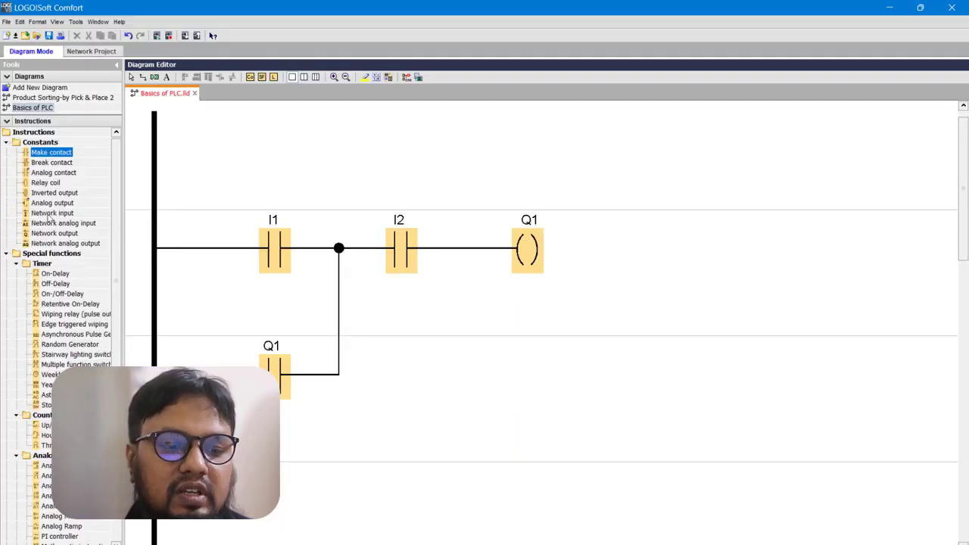
# Switch back to LOGO!Soft Comfort and place two network input blocks in the second row, to the right of coil Q1.
pyautogui.click(52, 213)
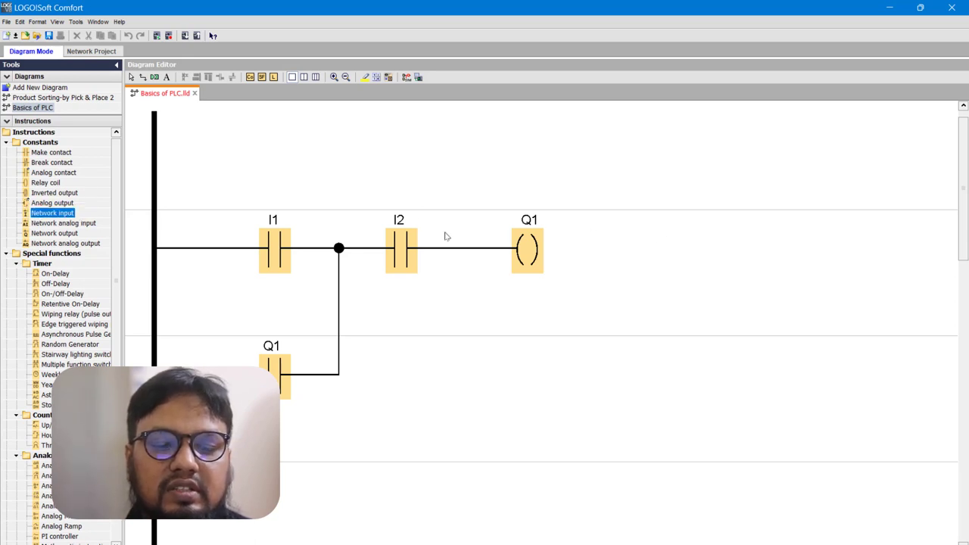
pyautogui.click(672, 249)
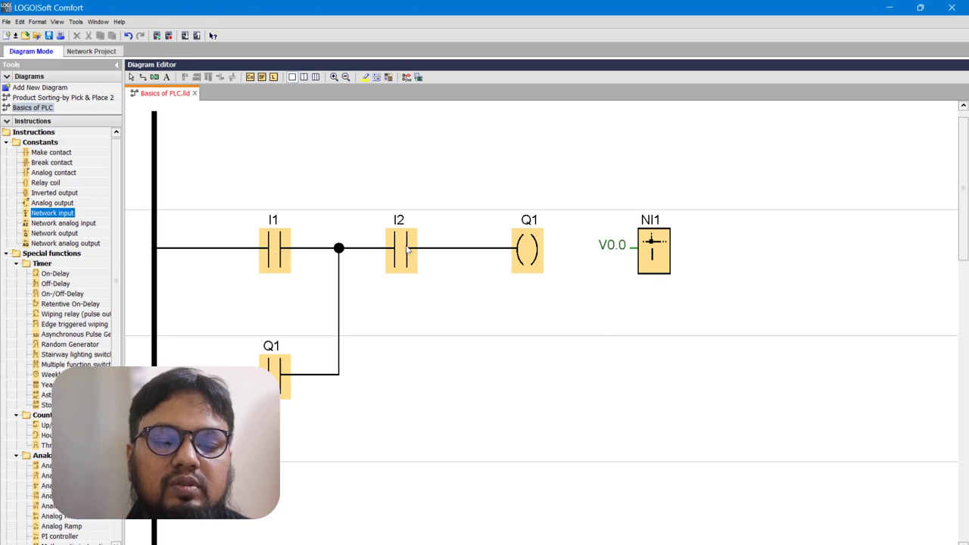
pyautogui.click(48, 213)
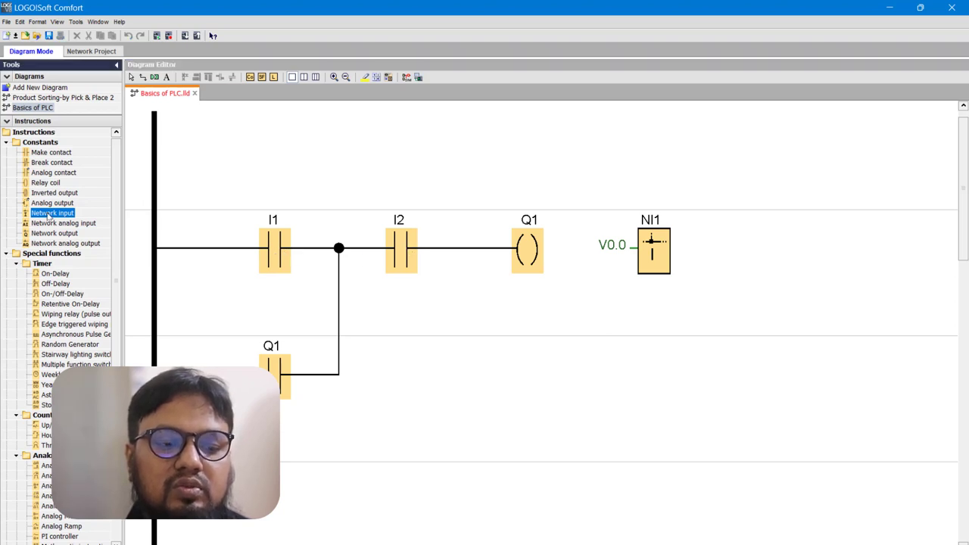
pyautogui.click(772, 248)
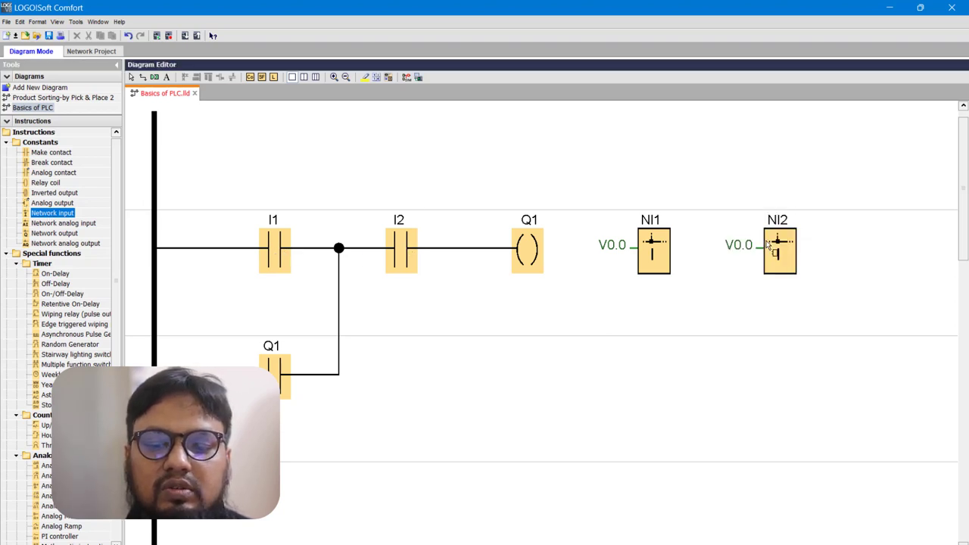
# Keep network input NI1 on local variable memory VB 0, bit 0, and set NI2 to VB 0, bit 1.
pyautogui.doubleClick(657, 250)
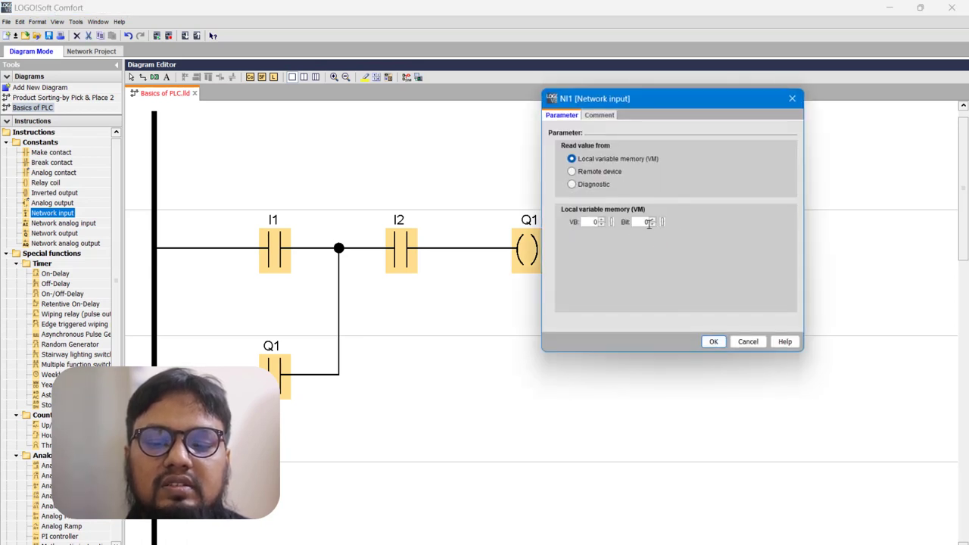
pyautogui.click(713, 342)
pyautogui.doubleClick(779, 254)
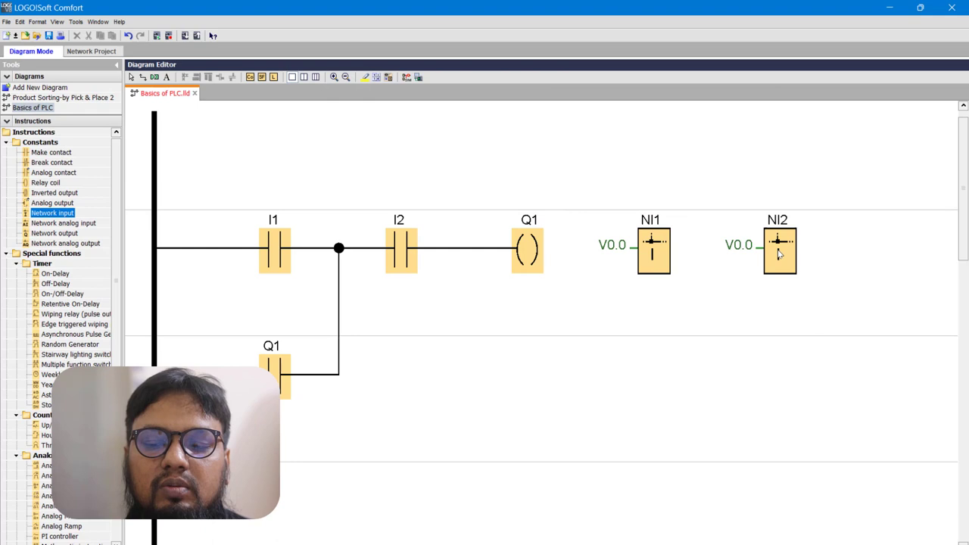
pyautogui.click(650, 220)
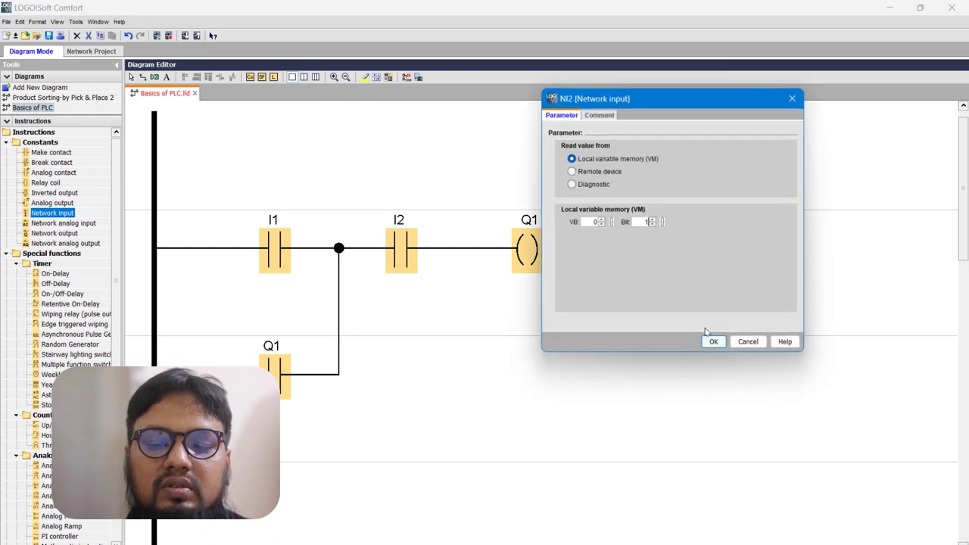
pyautogui.click(713, 341)
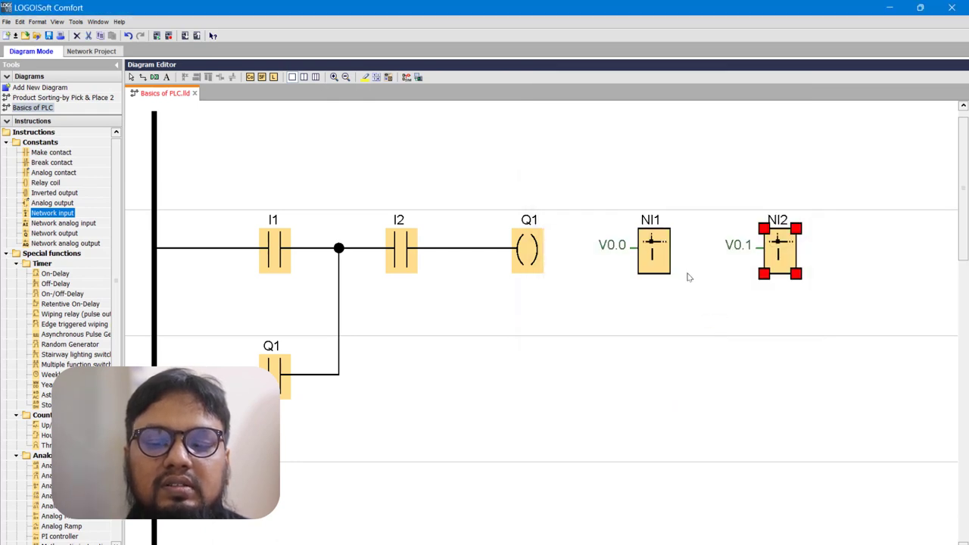
pyautogui.press('Escape')
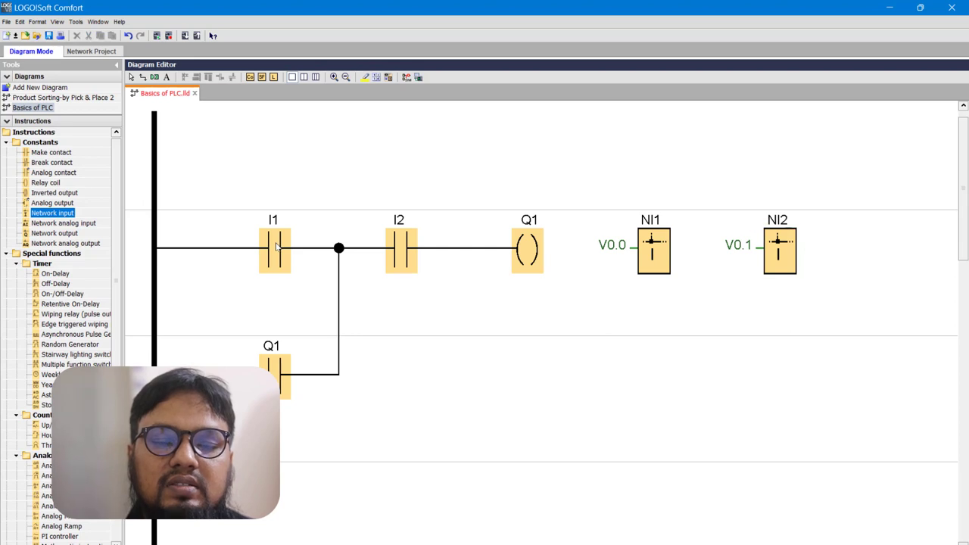
# Reassign the make contact I1 to network input NI1.
pyautogui.doubleClick(276, 250)
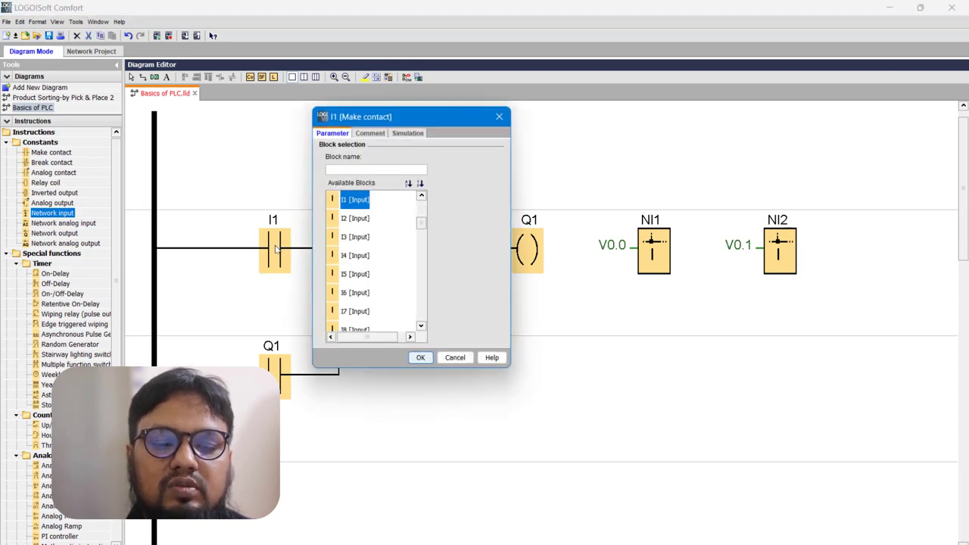
pyautogui.click(374, 168)
pyautogui.write('ni')
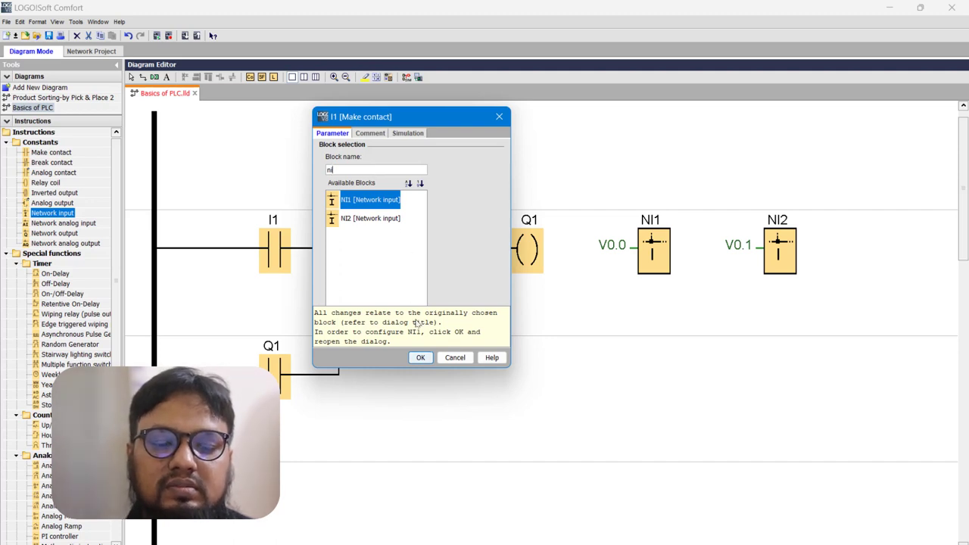
pyautogui.click(422, 356)
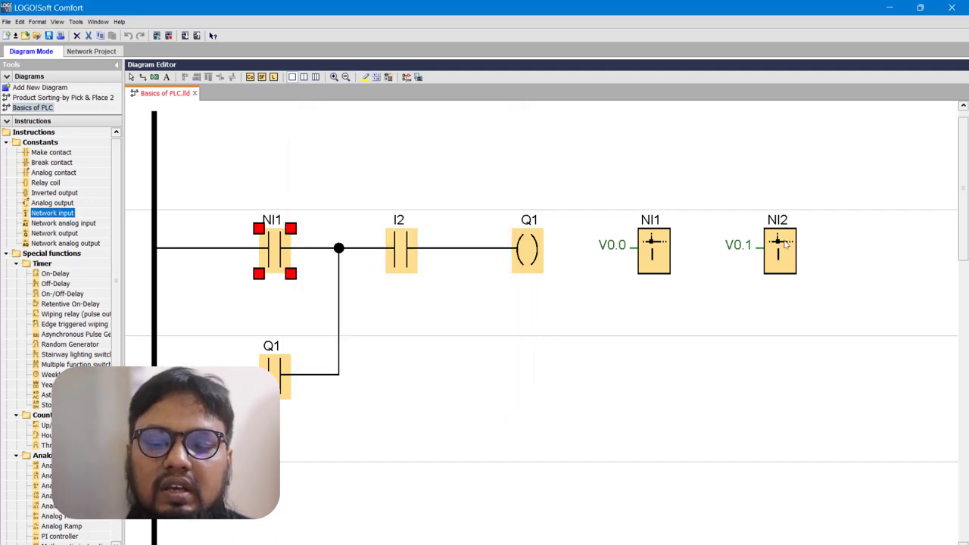
pyautogui.press('Escape')
# Reassign the make contact I2 to network input NI2.
pyautogui.doubleClick(397, 252)
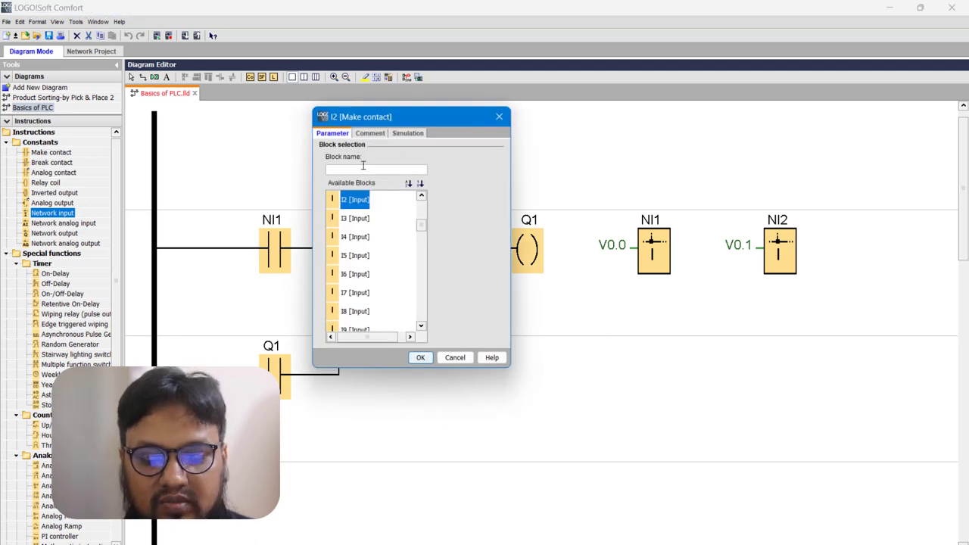
pyautogui.write('ni')
pyautogui.click(378, 220)
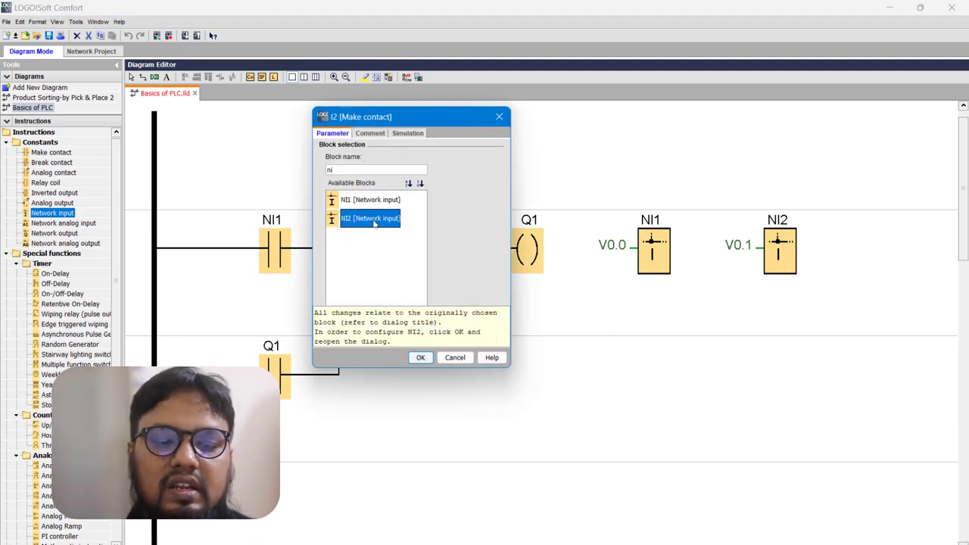
pyautogui.click(415, 354)
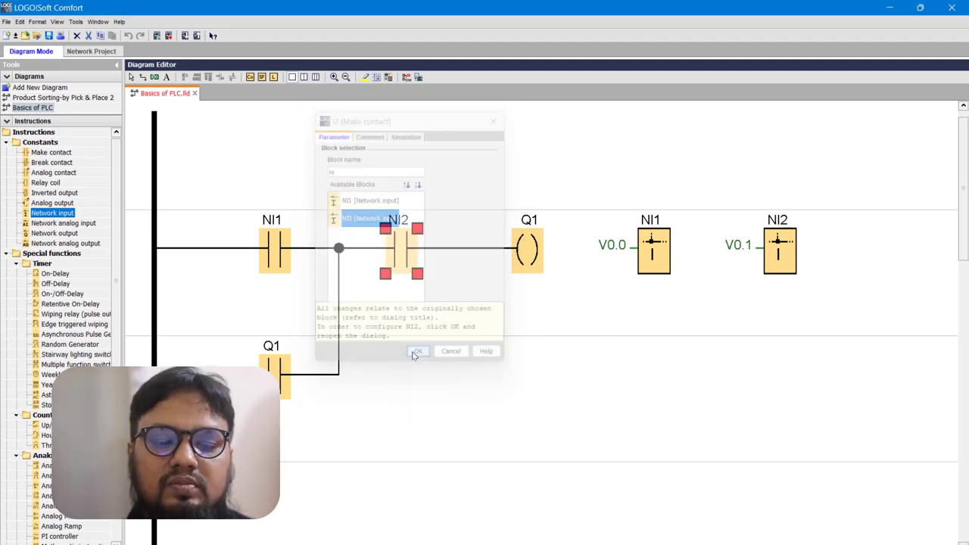
pyautogui.click(276, 258)
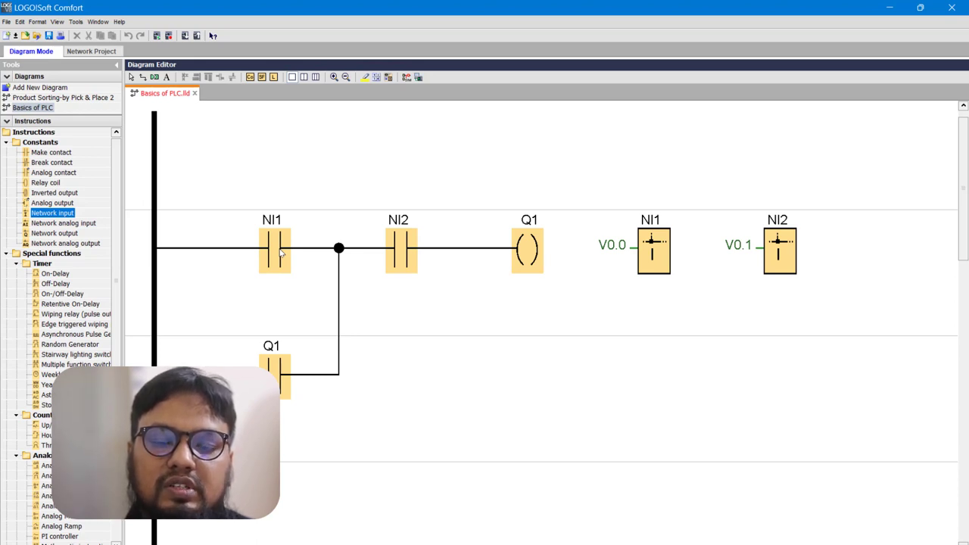
pyautogui.click(532, 256)
pyautogui.press('Escape')
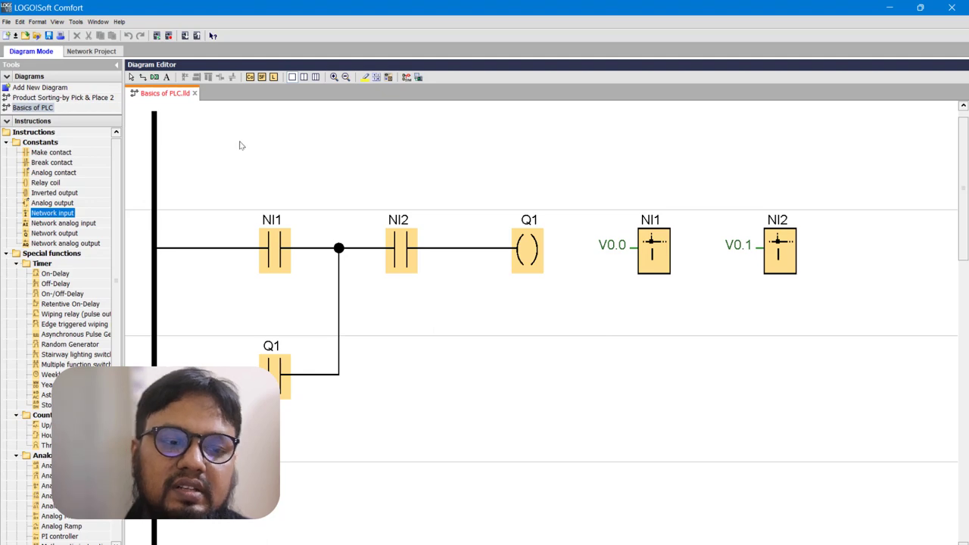
# Delete the existing LOGO! 8.FS4 device from the network project.
pyautogui.click(88, 52)
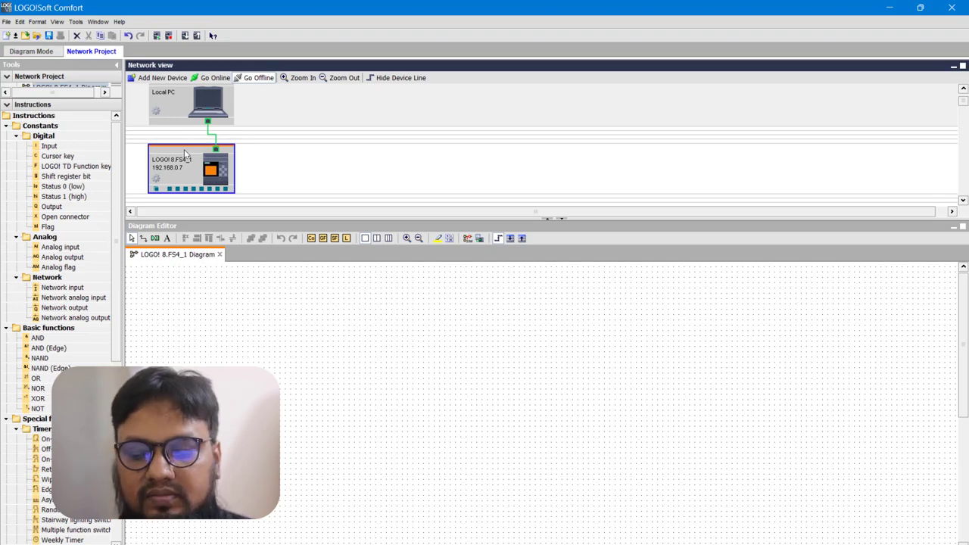
pyautogui.press('Delete')
pyautogui.click(458, 307)
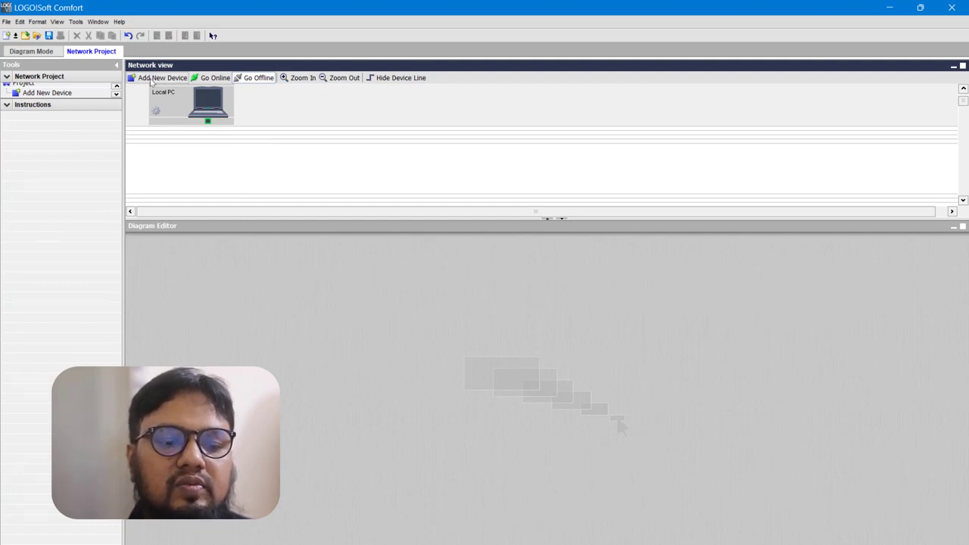
# Add a new LOGO! 8.FS4 device with IP address 192.168.0.7, subnet mask 255.255.255.0 and default gateway 192.168.0.10.
pyautogui.click(154, 78)
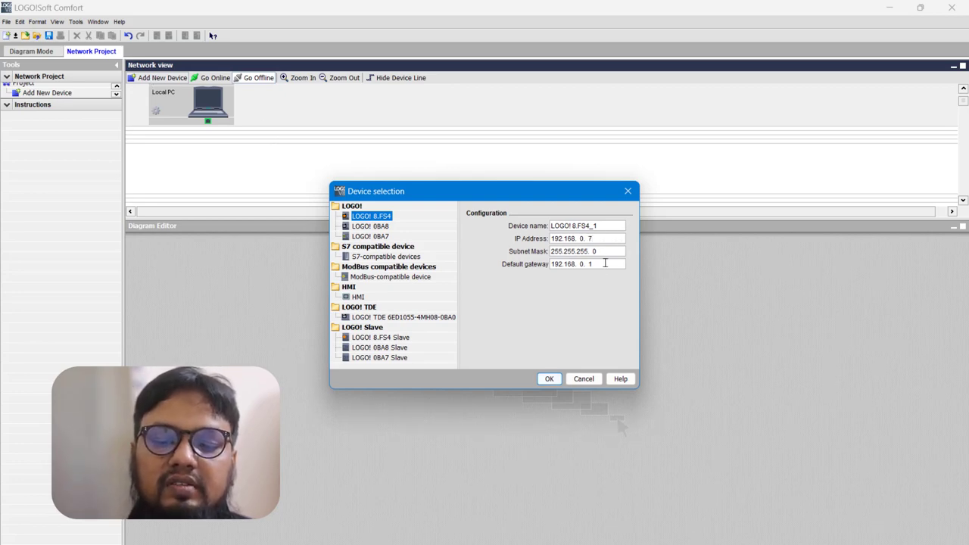
pyautogui.write('0')
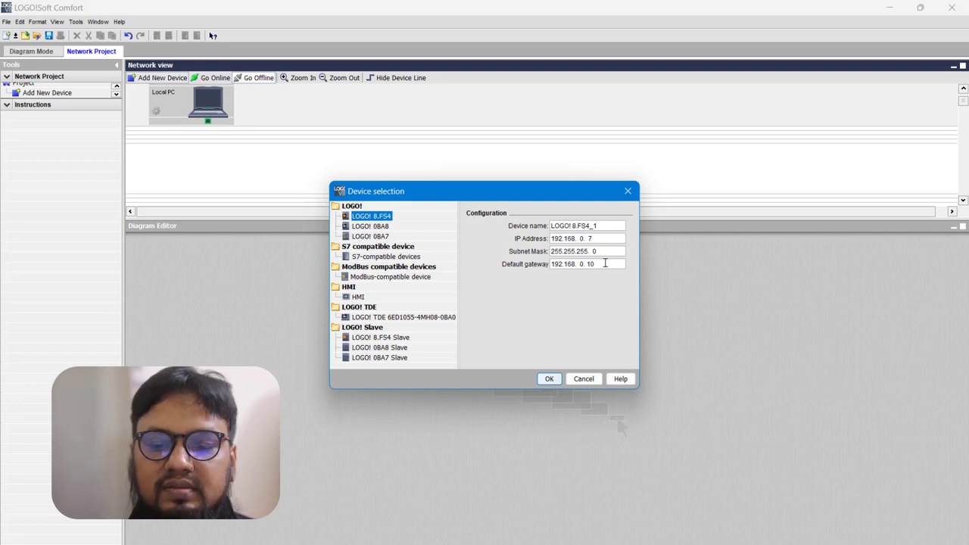
pyautogui.click(549, 379)
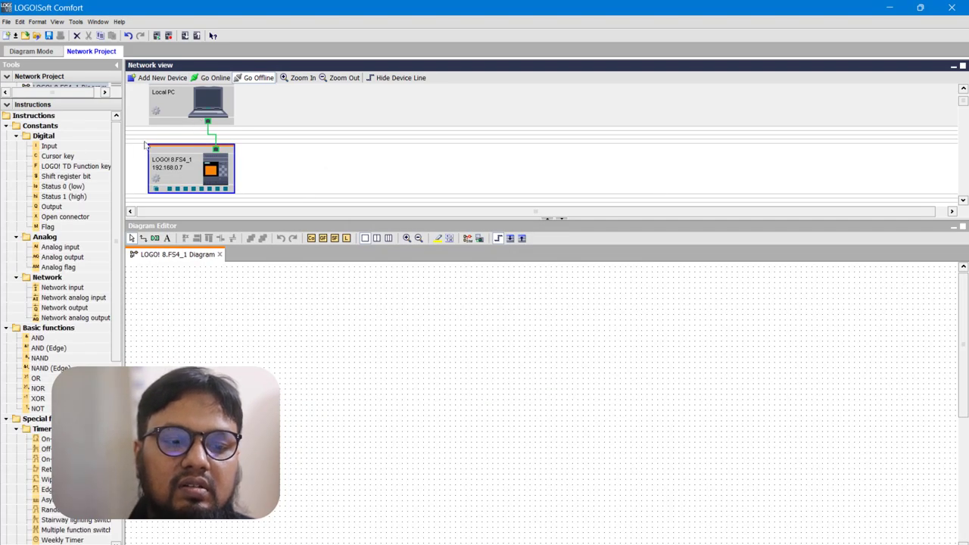
# Set up a PC-to-LOGO! transfer of the Basics of PLC diagram over Ethernet using the Realtek PCIe GbE Family Controller.
pyautogui.click(34, 52)
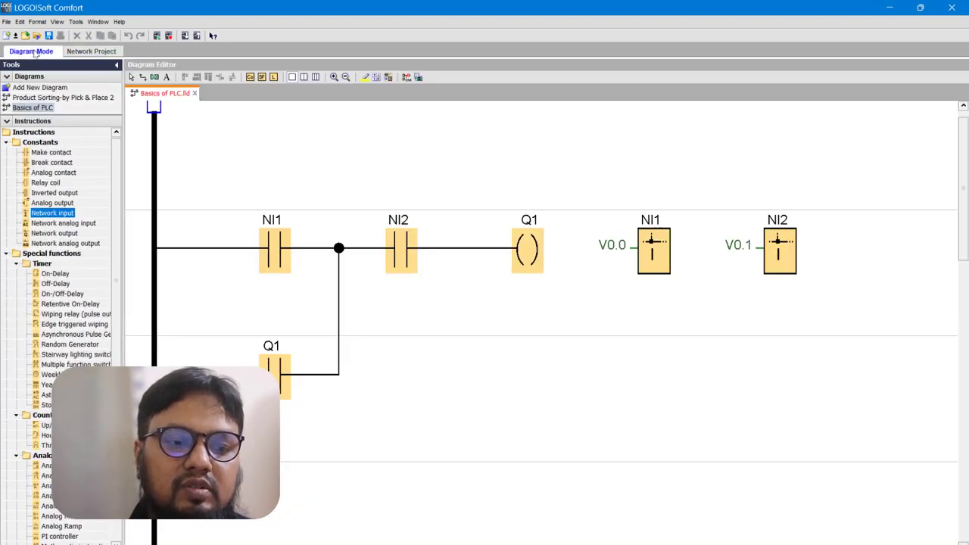
pyautogui.click(77, 23)
pyautogui.moveTo(107, 39)
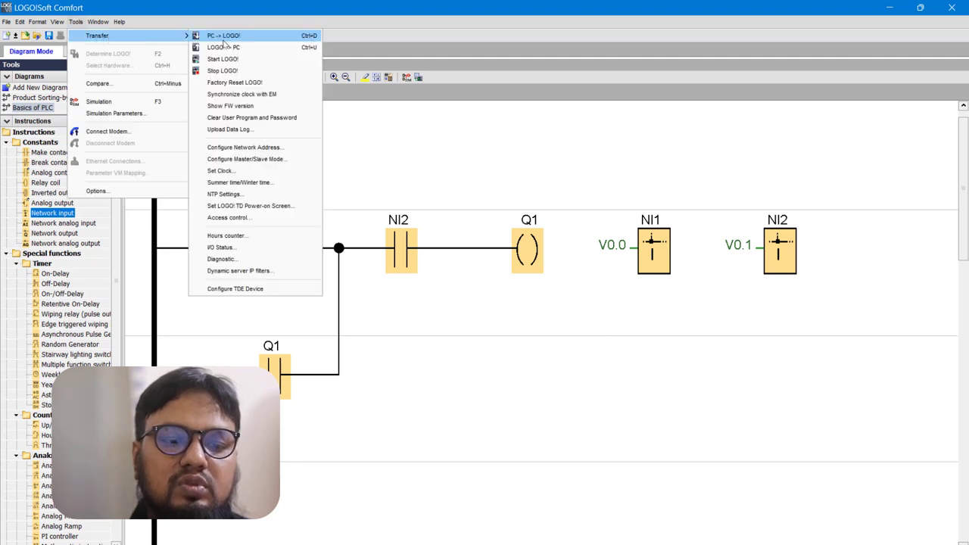
pyautogui.click(227, 36)
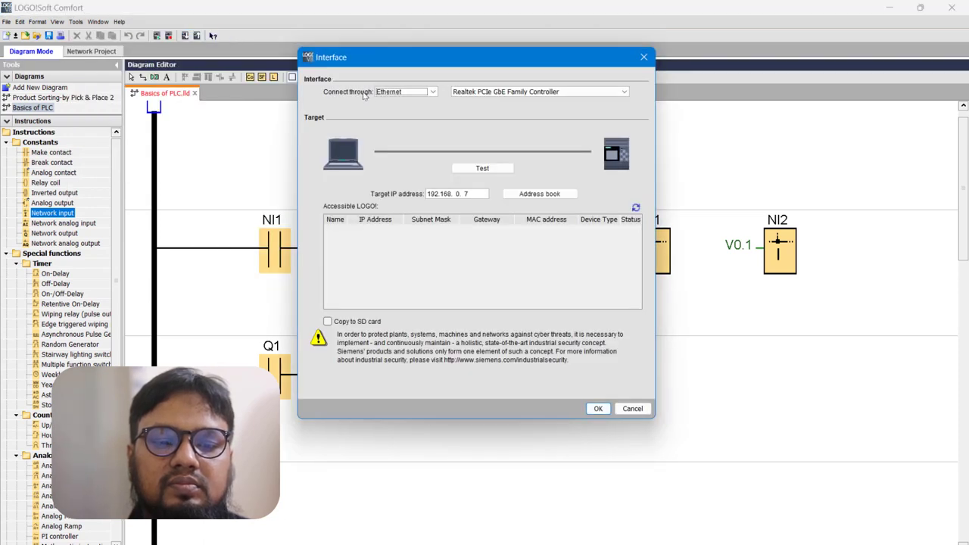
pyautogui.click(405, 92)
pyautogui.click(406, 92)
pyautogui.click(406, 93)
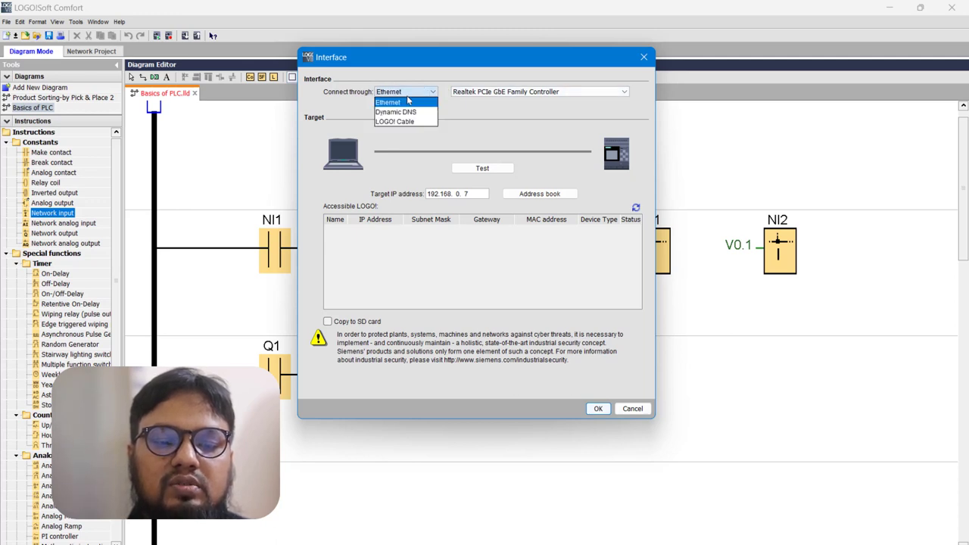
pyautogui.click(406, 102)
pyautogui.click(487, 92)
pyautogui.click(488, 93)
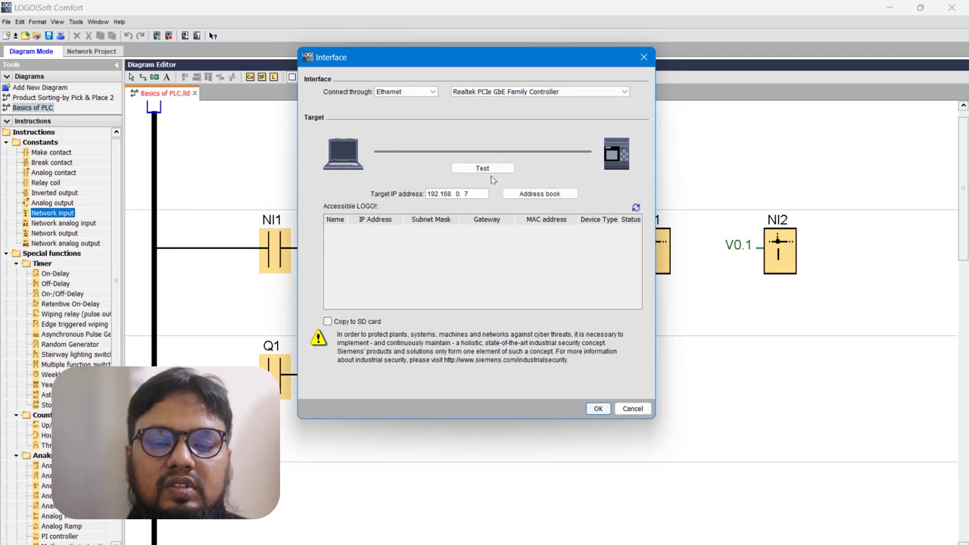
# Transfer the ladder program to the LOGO! at 192.168.0.7 and switch the device to RUN mode.
pyautogui.click(598, 409)
pyautogui.click(460, 321)
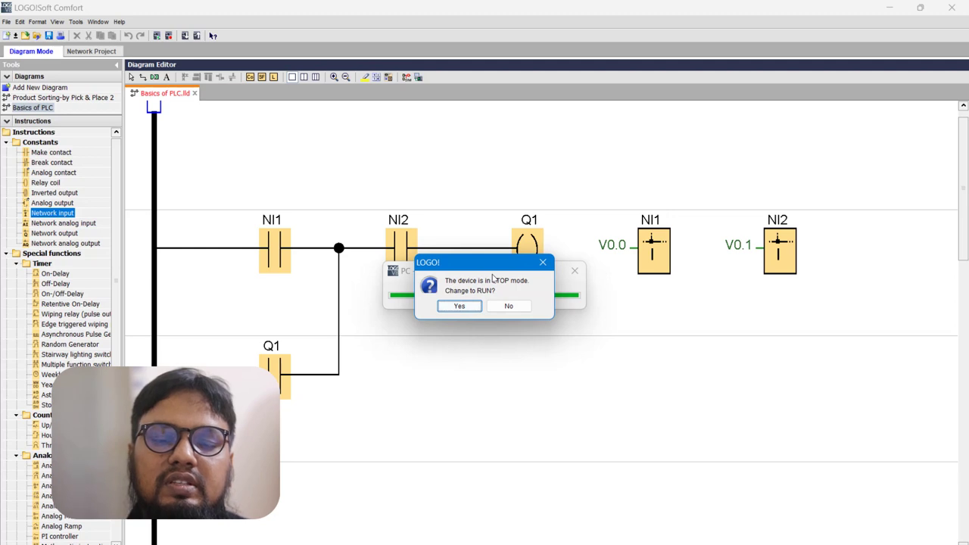
pyautogui.click(459, 306)
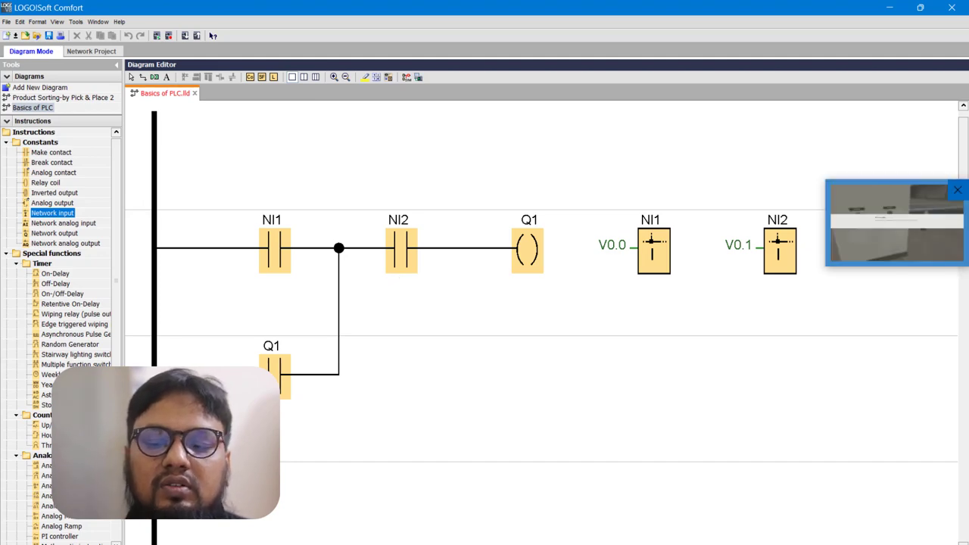
# Switch to Factory I/O and check the Siemens LOGO! driver's connection, tag mapping and host configuration.
pyautogui.click(894, 223)
pyautogui.click(636, 309)
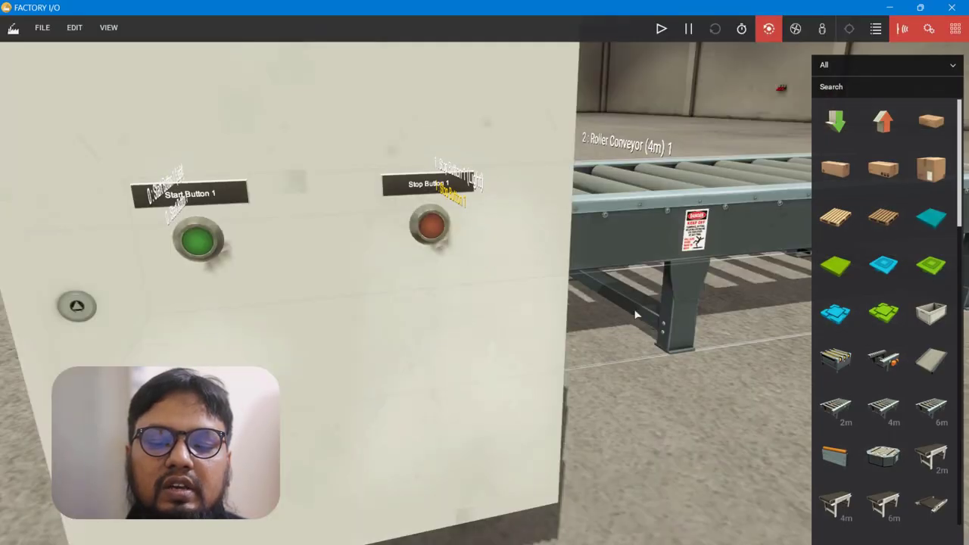
pyautogui.scroll(-6, 563, 315)
pyautogui.scroll(4, 484, 295)
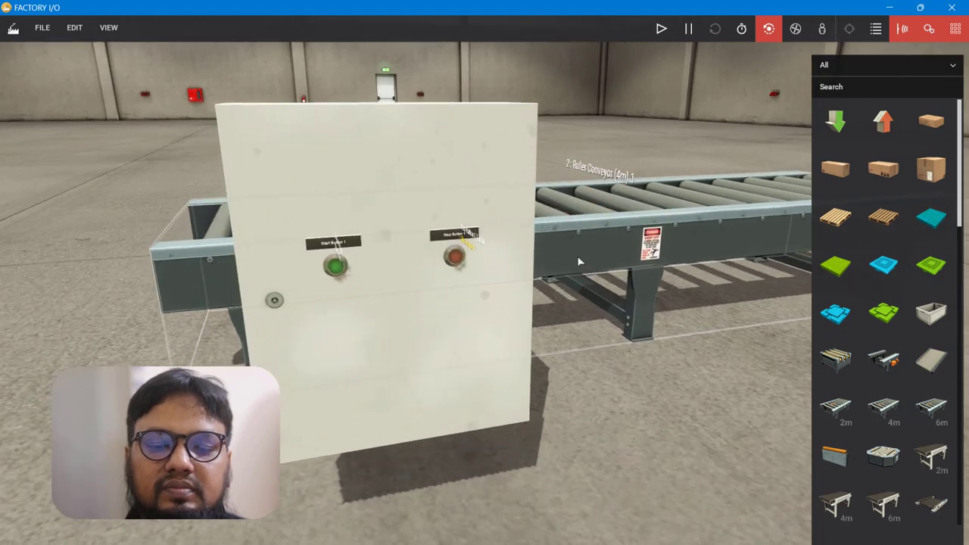
pyautogui.moveTo(579, 261); pyautogui.dragTo(548, 314, button='right')
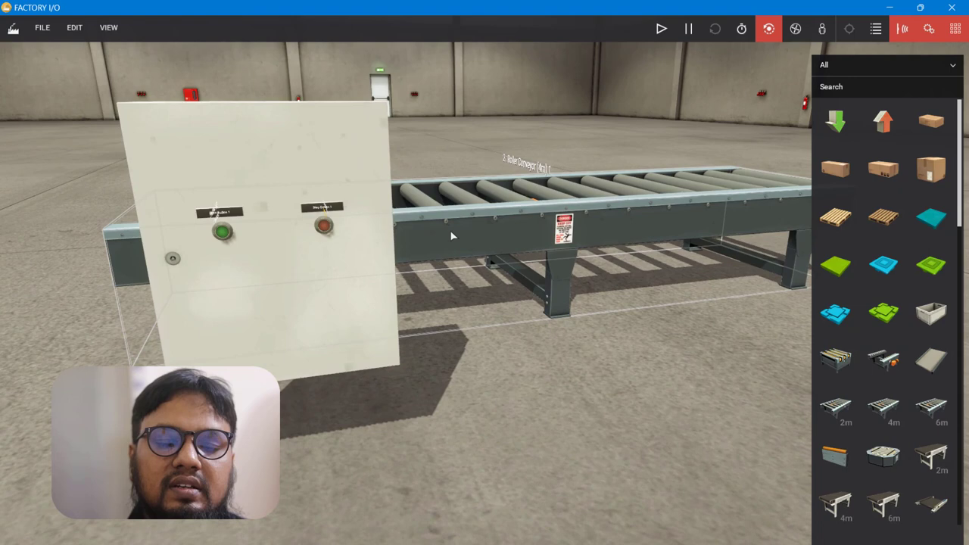
pyautogui.click(39, 38)
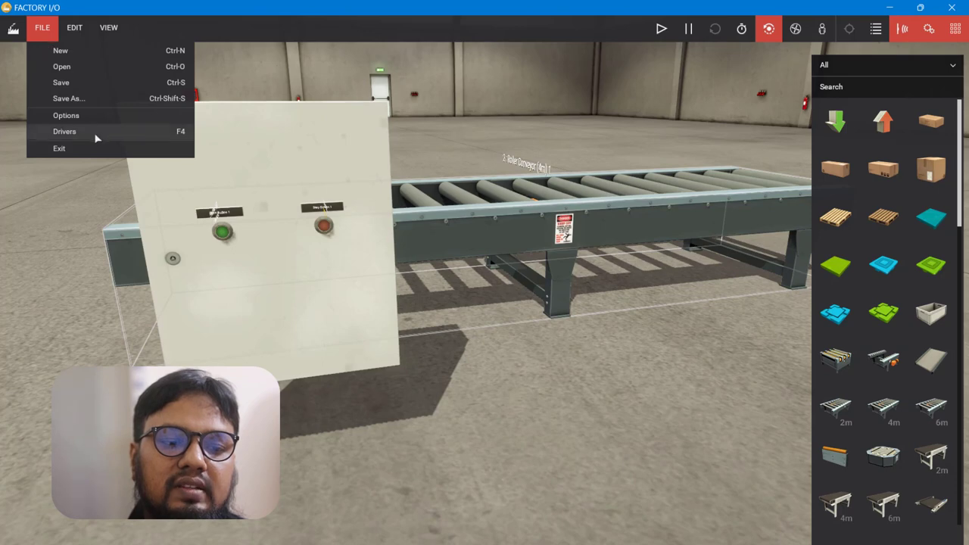
pyautogui.click(65, 132)
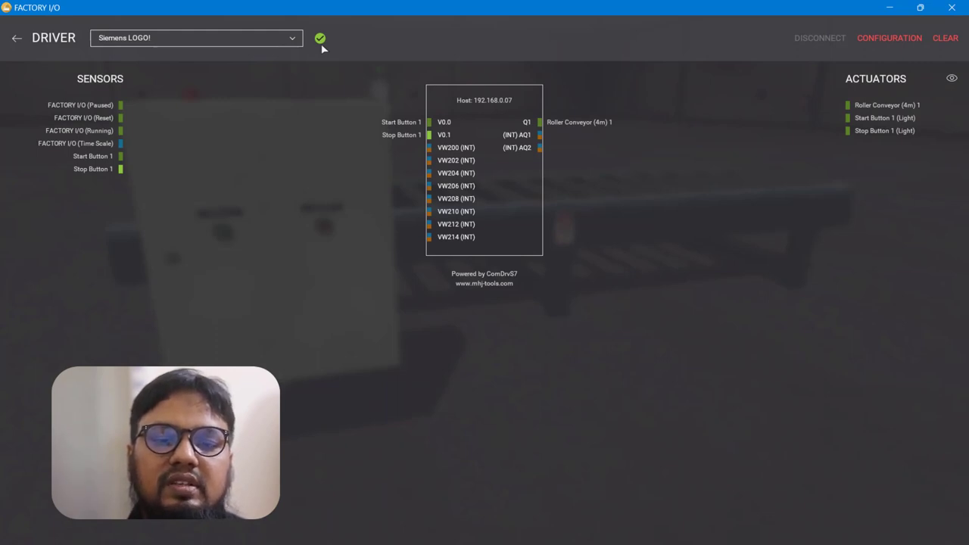
pyautogui.click(887, 41)
pyautogui.click(280, 159)
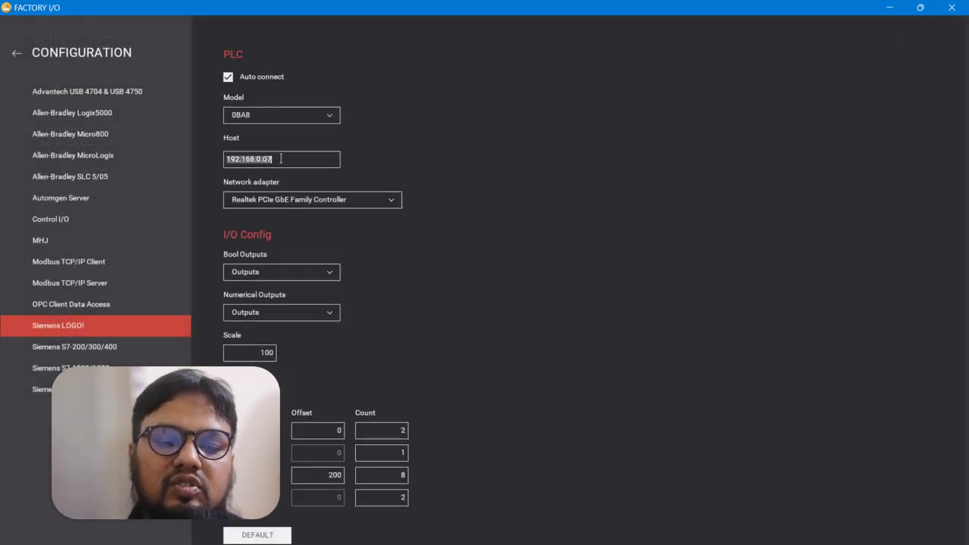
pyautogui.click(17, 54)
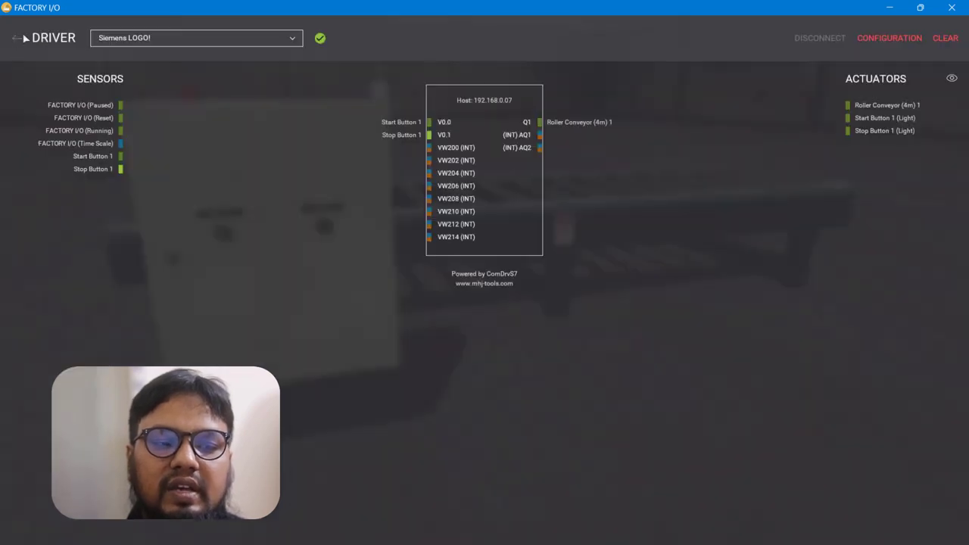
pyautogui.click(23, 38)
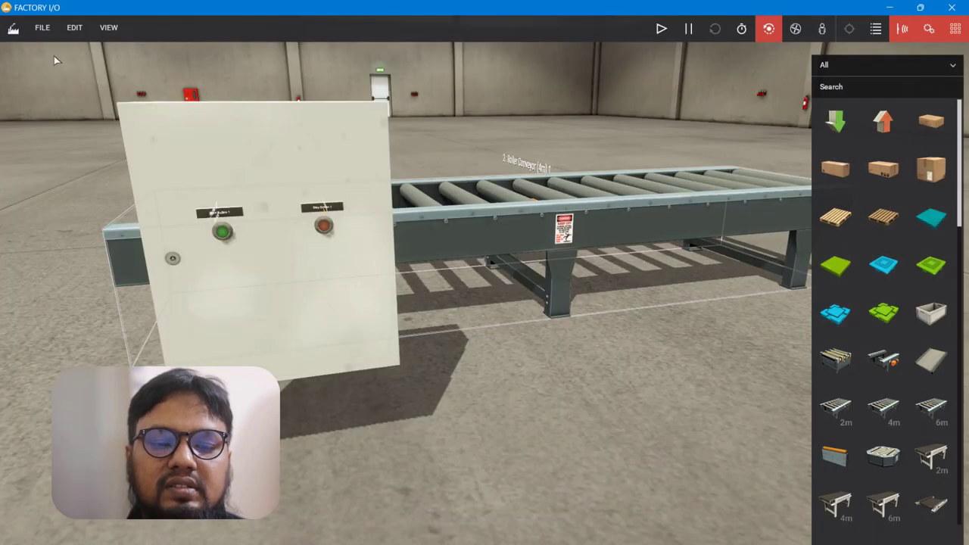
# Run the simulation of the roller conveyor and control box.
pyautogui.click(661, 31)
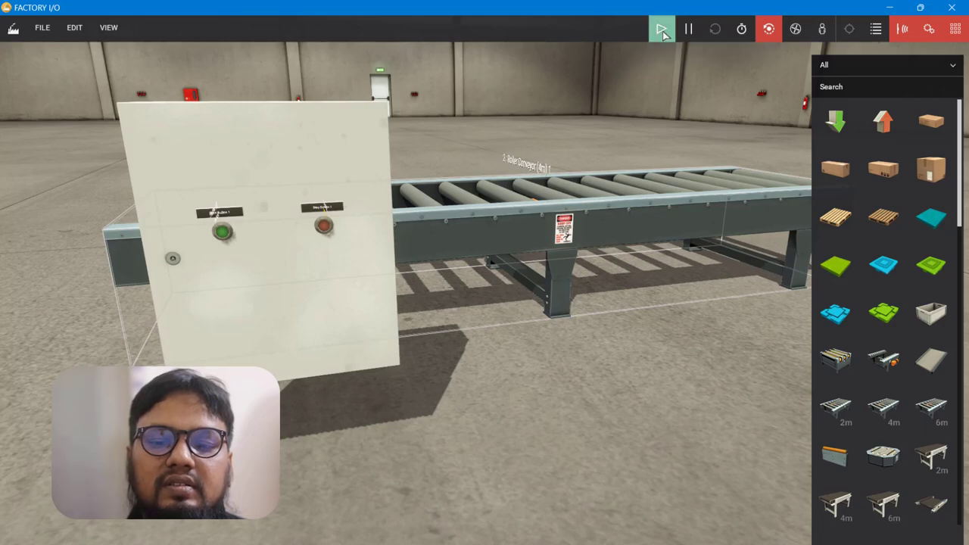
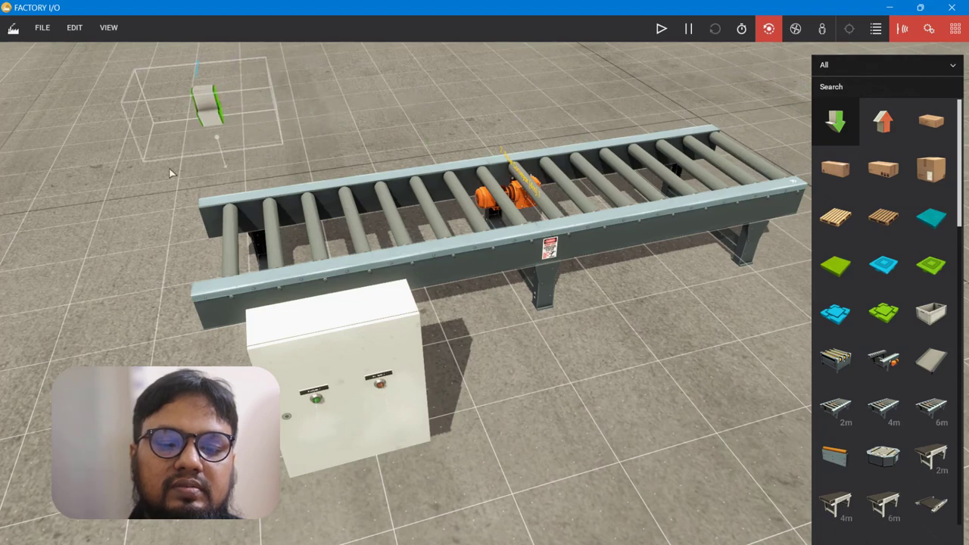
# Position the emitter above the rollers at the roller conveyor's infeed end beside the control box.
pyautogui.scroll(3, 128, 298)
pyautogui.moveTo(128, 298); pyautogui.dragTo(917, 339, button='right')
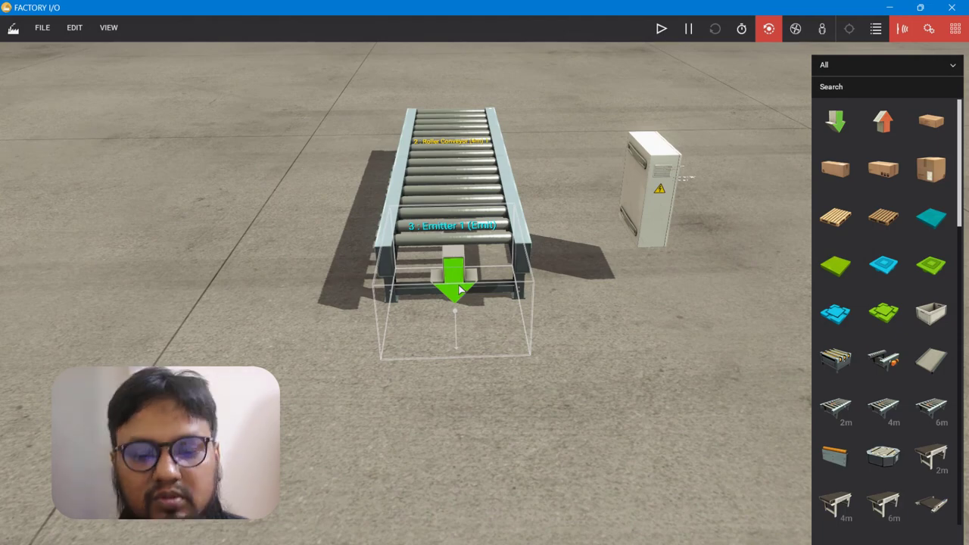
pyautogui.moveTo(459, 290); pyautogui.dragTo(457, 179)
pyautogui.moveTo(458, 178); pyautogui.dragTo(587, 454, button='right')
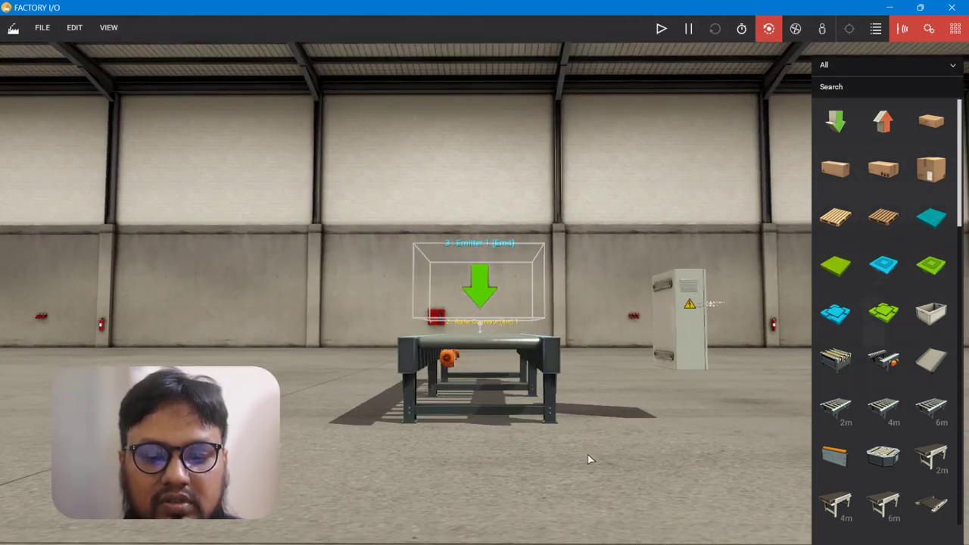
# Place a remover above the far end of the roller conveyor, opposite the emitter.
pyautogui.moveTo(484, 290); pyautogui.dragTo(654, 326, button='right')
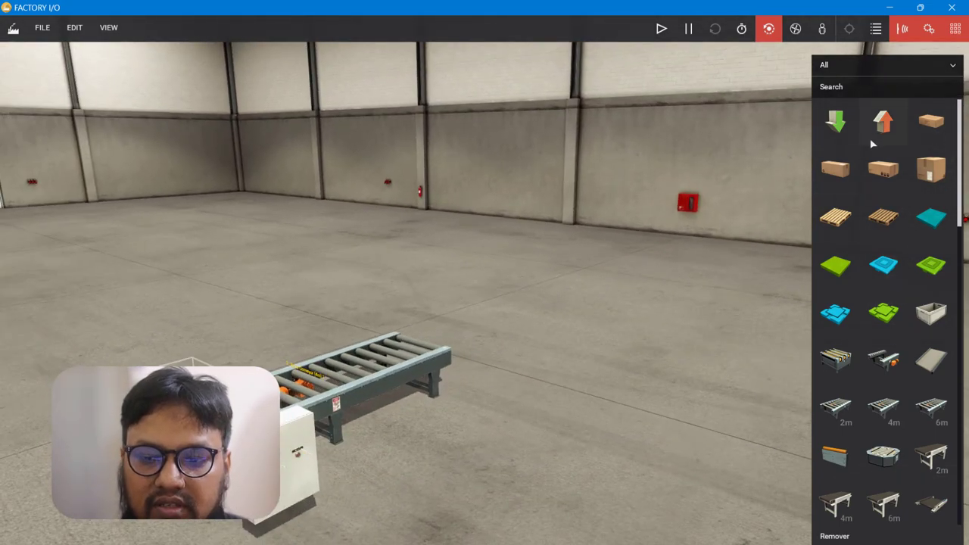
pyautogui.moveTo(883, 121); pyautogui.dragTo(415, 336)
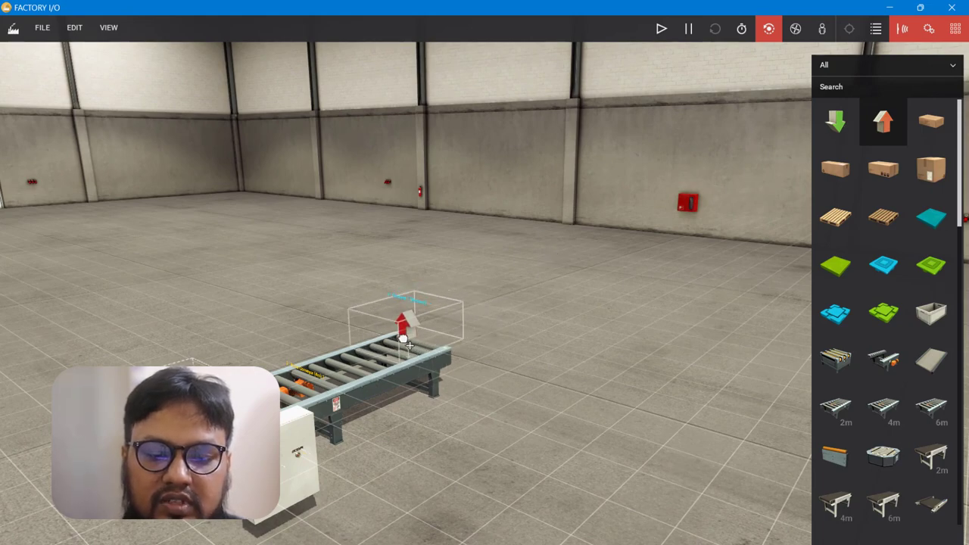
pyautogui.moveTo(431, 356); pyautogui.dragTo(466, 398, button='right')
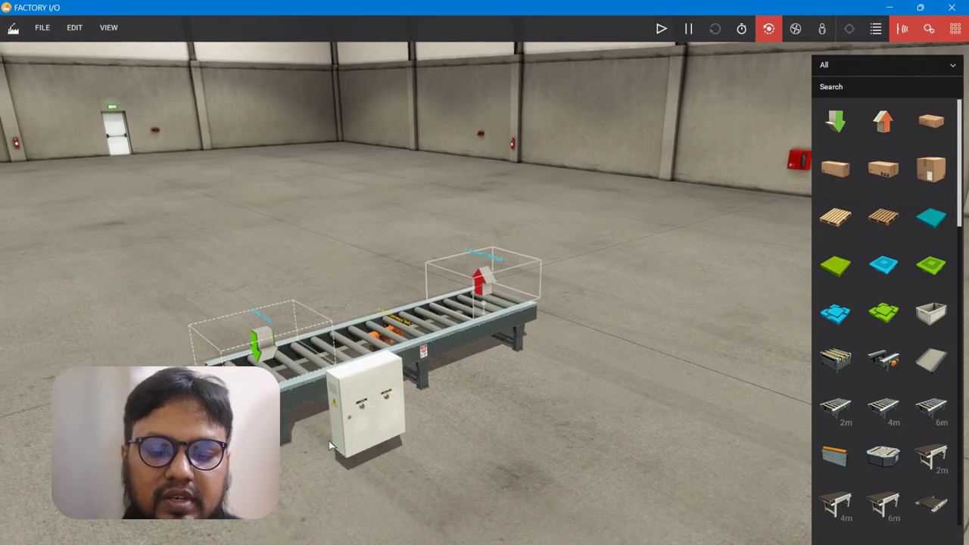
pyautogui.moveTo(411, 441); pyautogui.dragTo(335, 461, button='right')
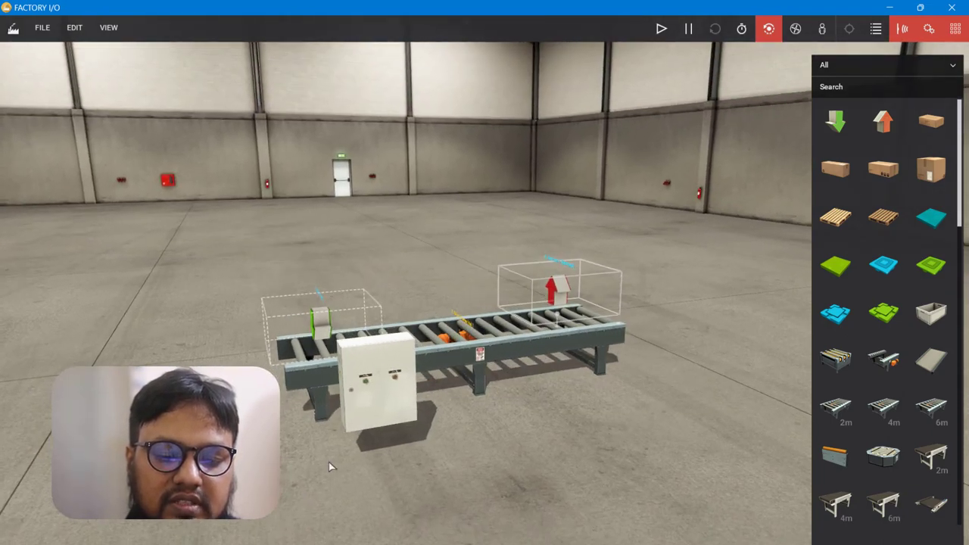
# Run the simulation to test the conveyor with emitted items, and stop it.
pyautogui.scroll(5, 331, 464)
pyautogui.scroll(1, 360, 411)
pyautogui.scroll(-4, 379, 390)
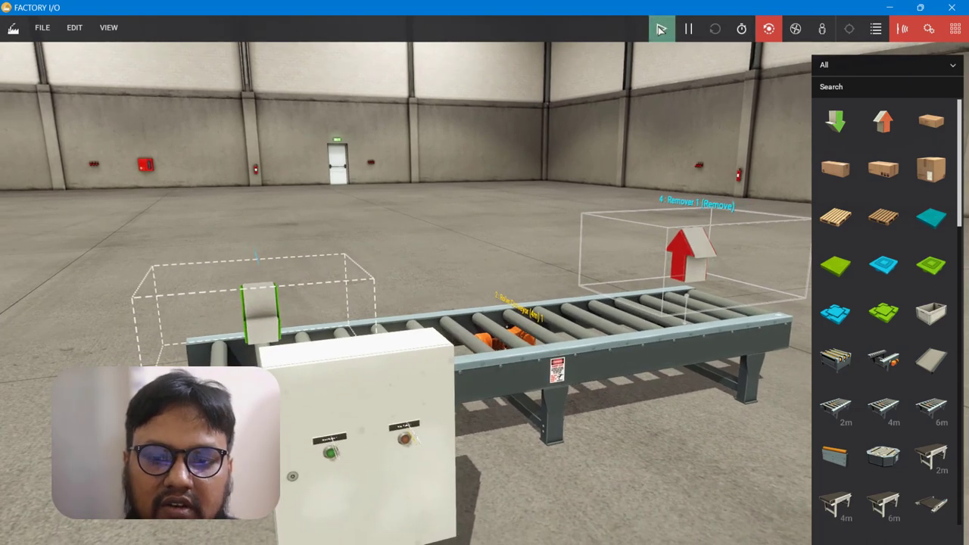
pyautogui.click(661, 29)
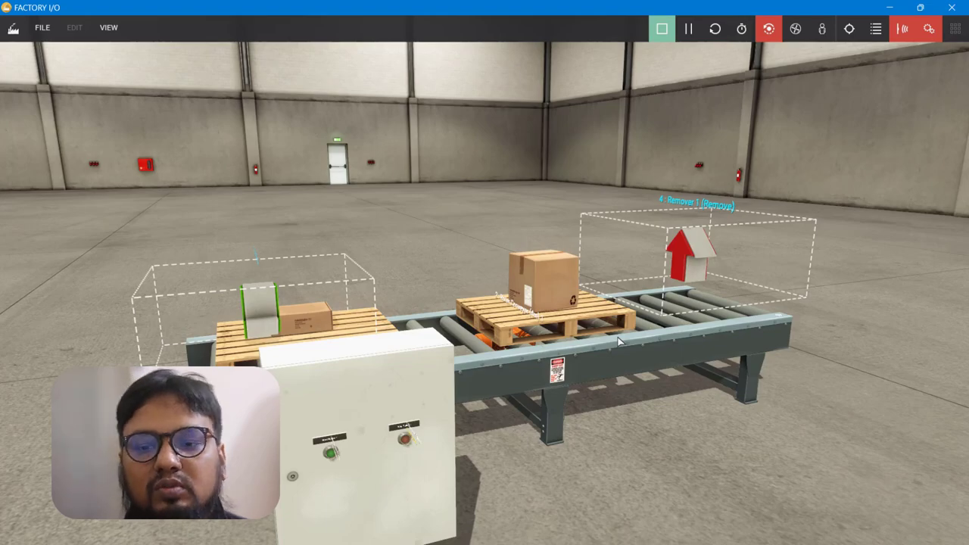
pyautogui.press('F5')
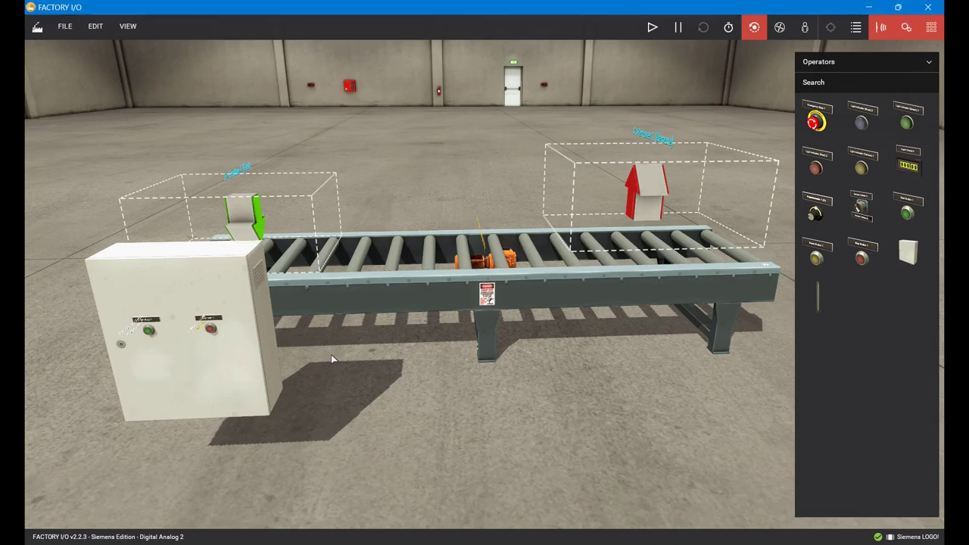
# Delete Start Button 1 and Stop Button 1 from the front of the control box.
pyautogui.scroll(3, 68, 340)
pyautogui.moveTo(296, 348); pyautogui.dragTo(464, 346, button='right')
pyautogui.scroll(5, 464, 346)
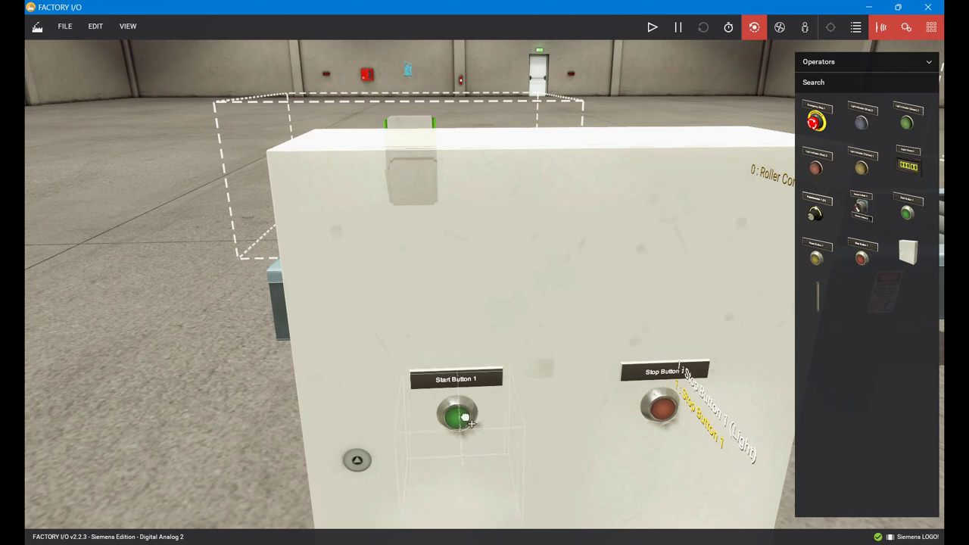
pyautogui.click(464, 417)
pyautogui.press('Delete')
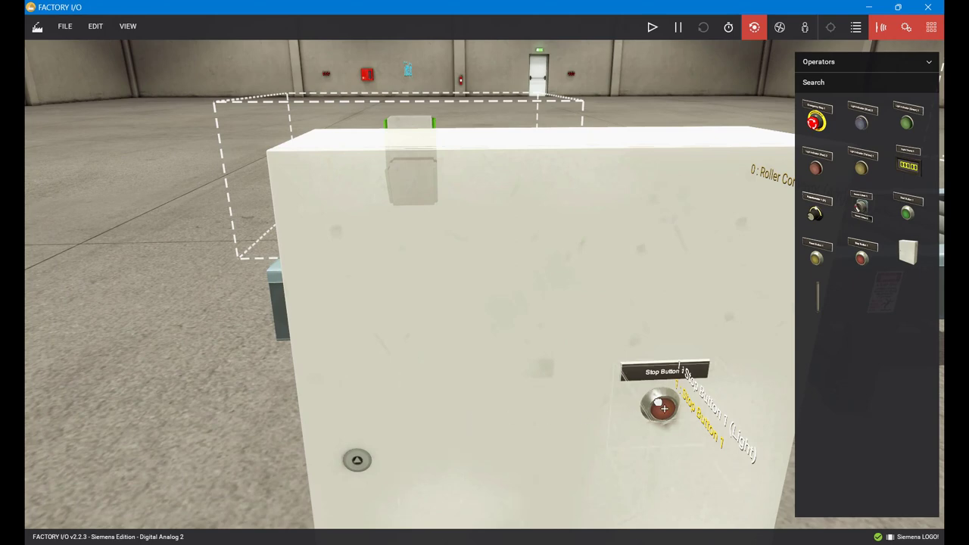
pyautogui.click(664, 409)
pyautogui.press('Delete')
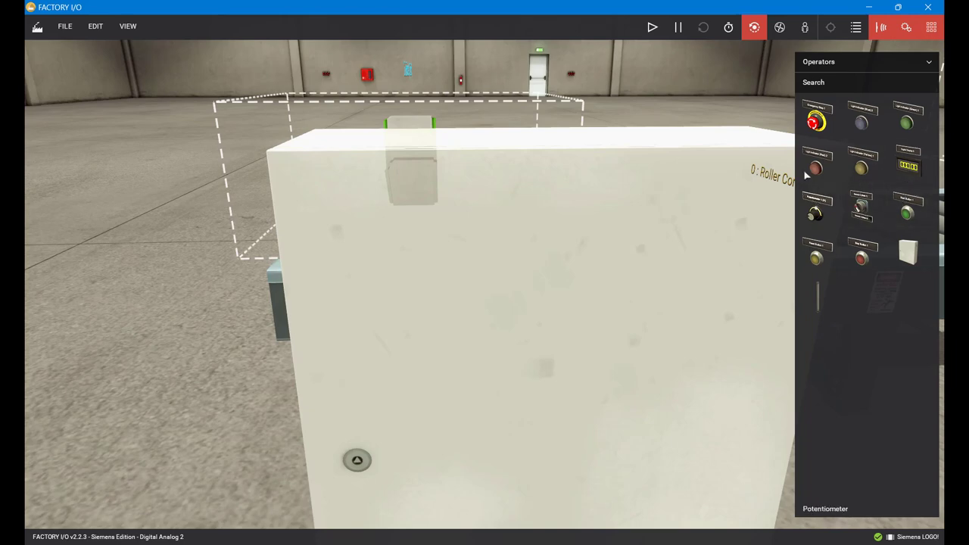
# Place a potentiometer from the Operators parts on the front of the control box.
pyautogui.click(836, 66)
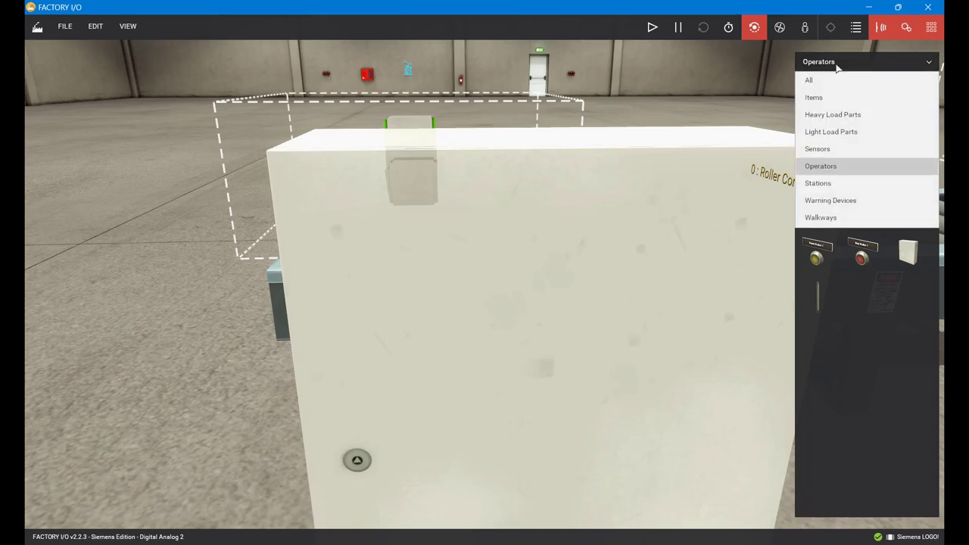
pyautogui.click(829, 165)
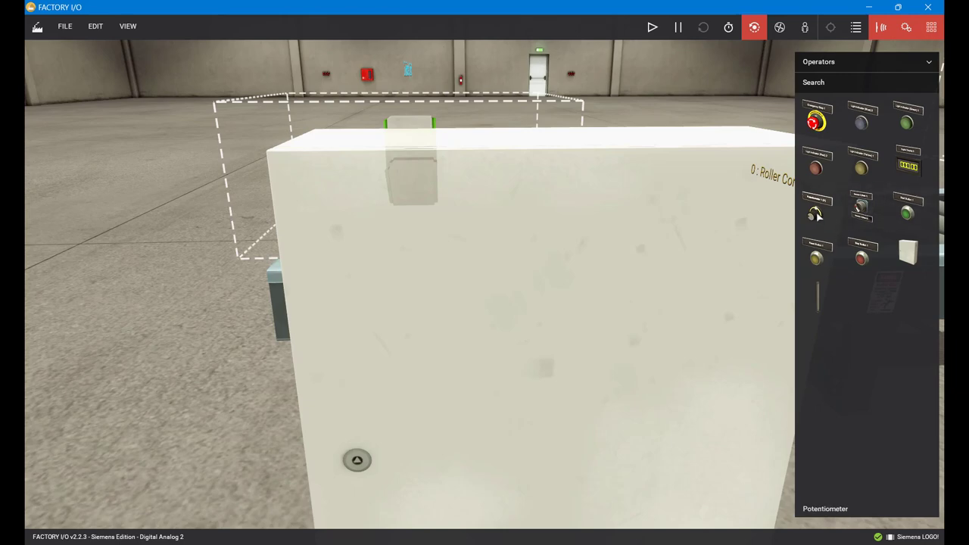
pyautogui.moveTo(816, 215); pyautogui.dragTo(530, 372)
pyautogui.moveTo(529, 372); pyautogui.dragTo(527, 220, button='right')
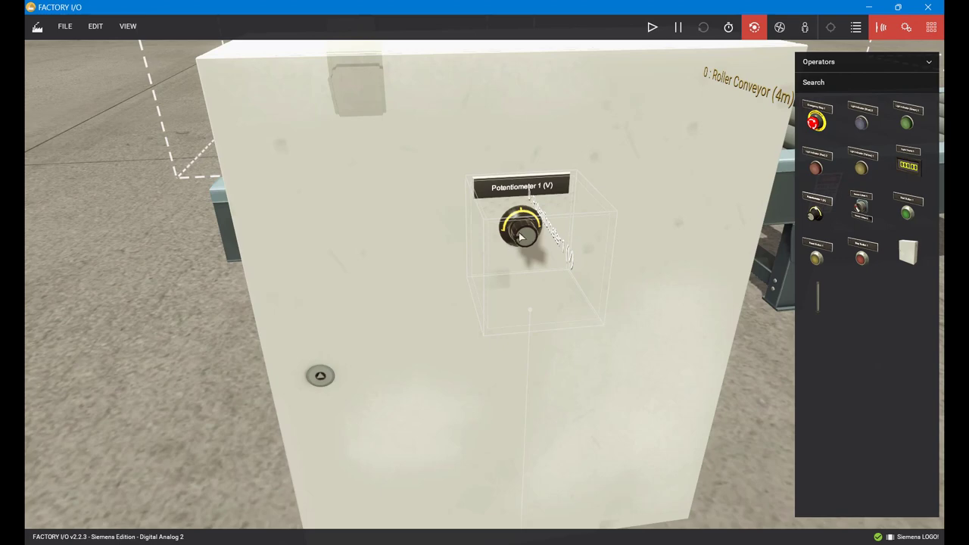
# Set the potentiometer's configuration to the [-10, 10] V range.
pyautogui.rightClick(525, 236)
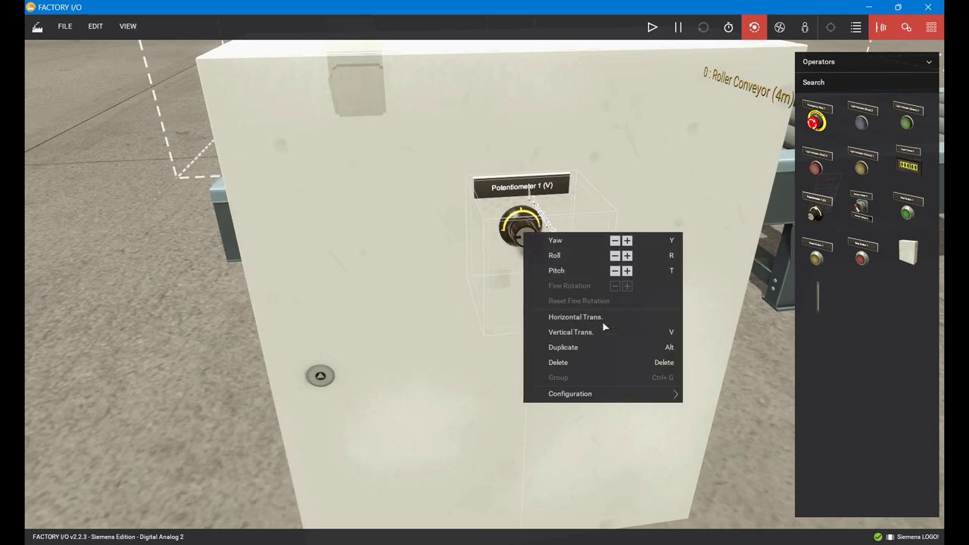
pyautogui.moveTo(613, 399)
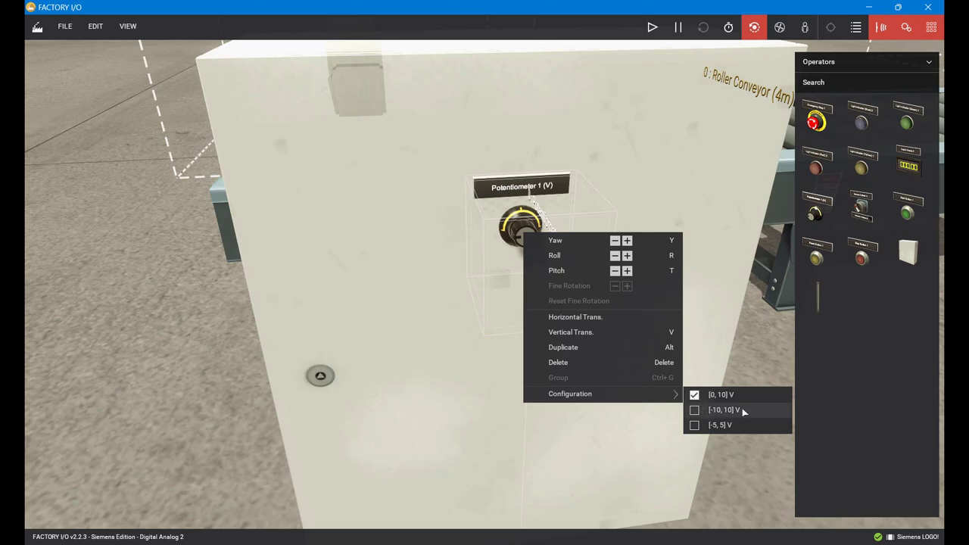
pyautogui.click(694, 409)
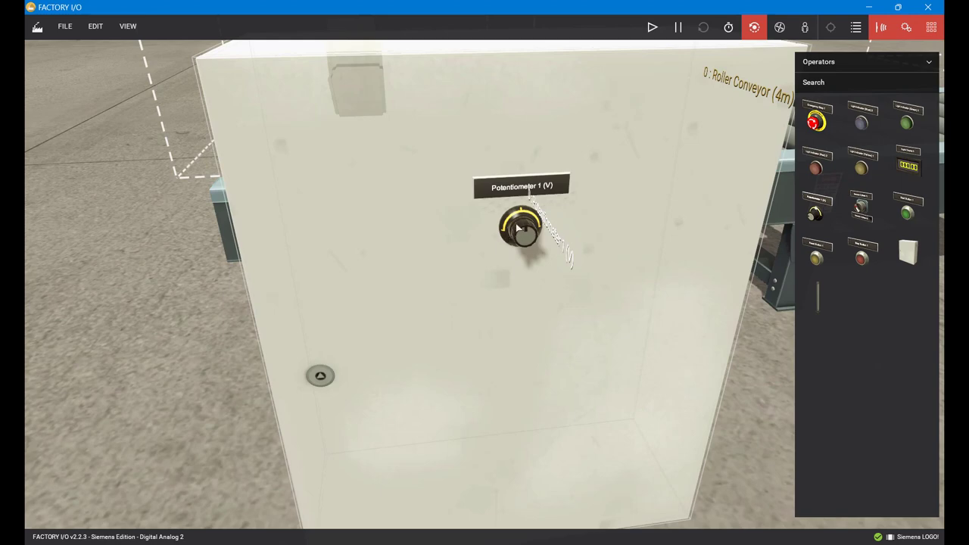
# Map the Potentiometer 1 (V) sensor to VW200 (INT) in the Siemens LOGO! driver, keeping Roller Conveyor (4m) 1 (V) on AQ1.
pyautogui.scroll(-5, 535, 228)
pyautogui.moveTo(535, 228); pyautogui.dragTo(594, 229, button='right')
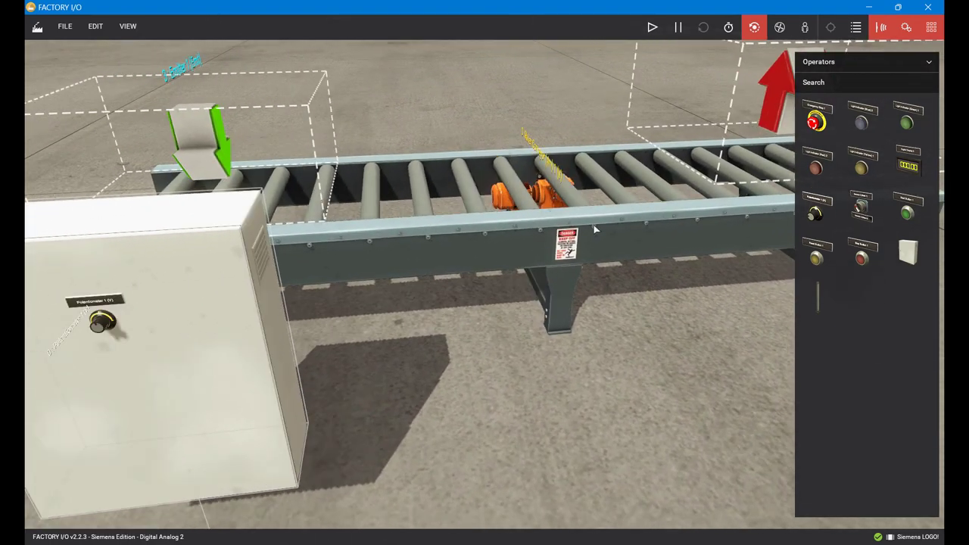
pyautogui.rightClick(542, 242)
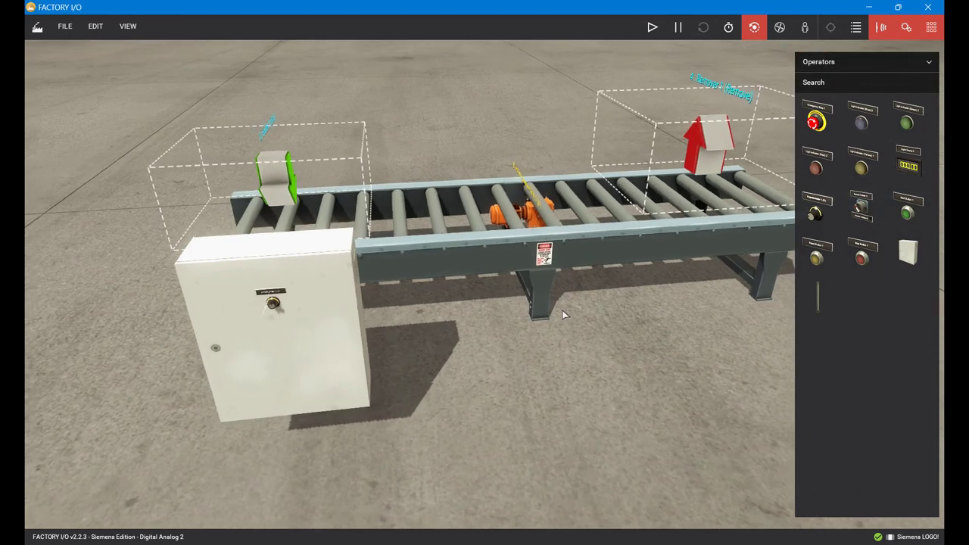
pyautogui.click(61, 28)
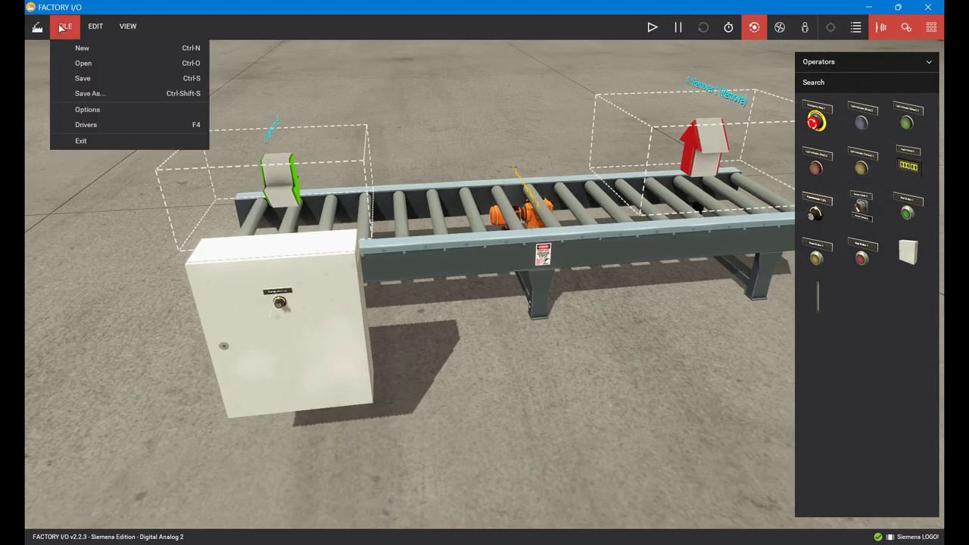
pyautogui.click(104, 124)
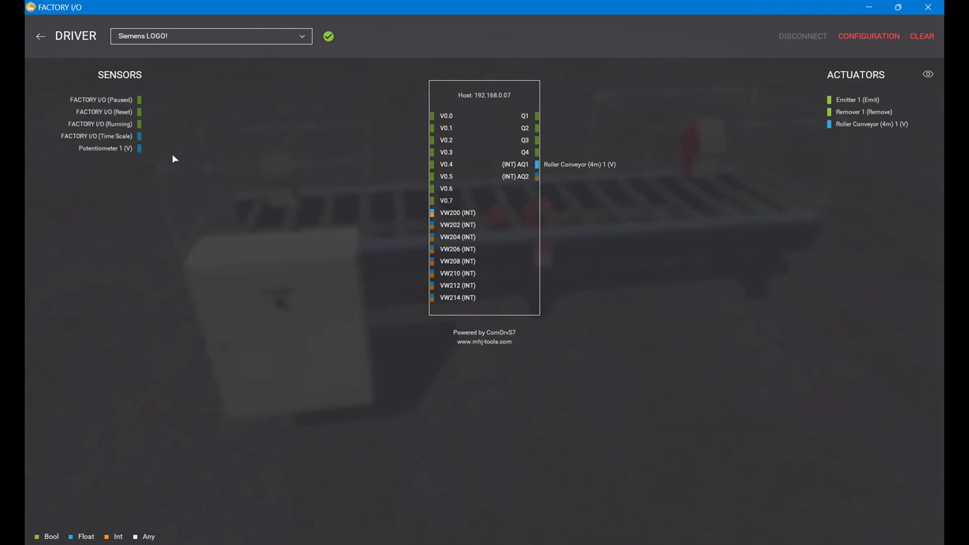
pyautogui.moveTo(108, 149); pyautogui.dragTo(404, 217)
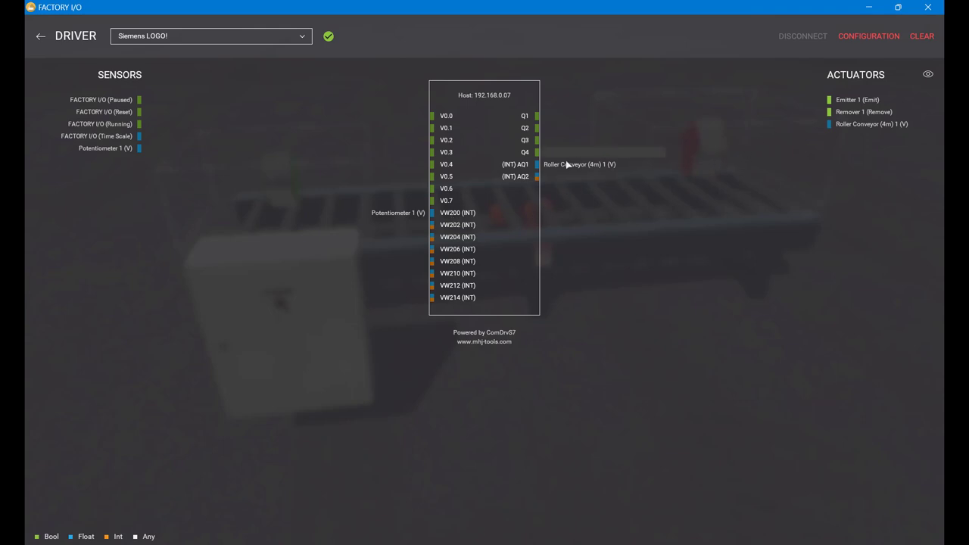
pyautogui.moveTo(571, 170)
pyautogui.mouseDown()
pyautogui.moveTo(590, 165)
pyautogui.moveTo(561, 167)
pyautogui.moveTo(580, 182)
pyautogui.mouseUp()
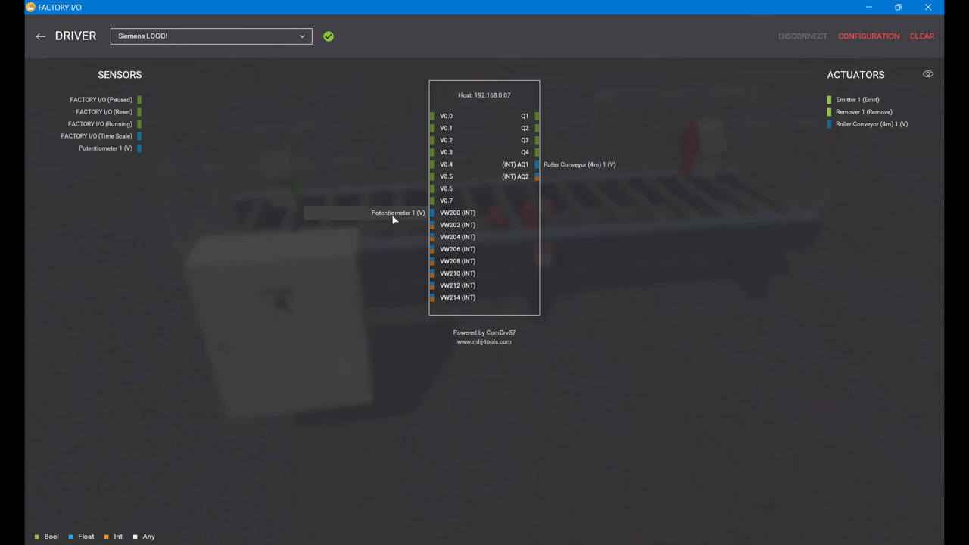
pyautogui.moveTo(580, 171); pyautogui.dragTo(581, 165)
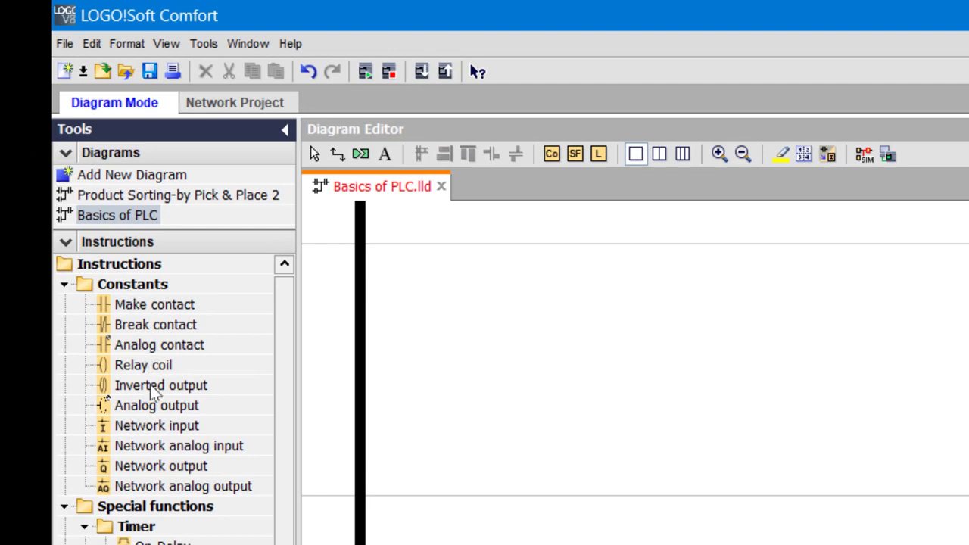
# In LOGO!Soft Comfort, place a network analog input in the Basics of PLC diagram and set its VW address to 200.
pyautogui.click(156, 448)
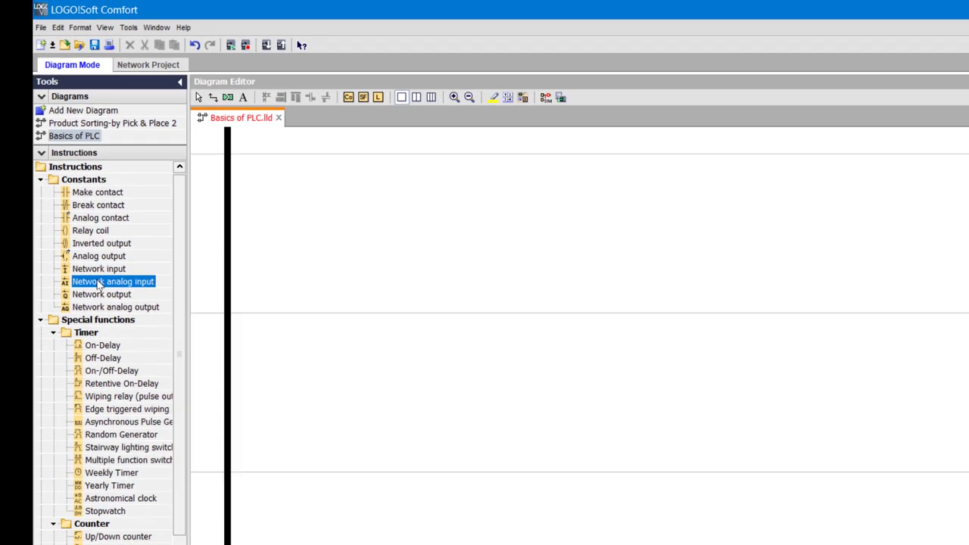
pyautogui.moveTo(99, 284); pyautogui.dragTo(829, 322)
pyautogui.doubleClick(687, 190)
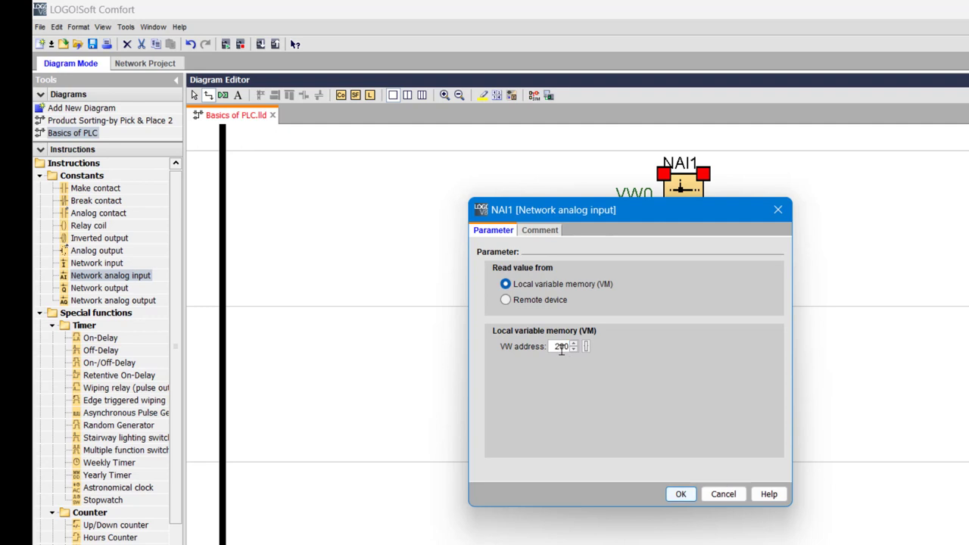
pyautogui.click(679, 494)
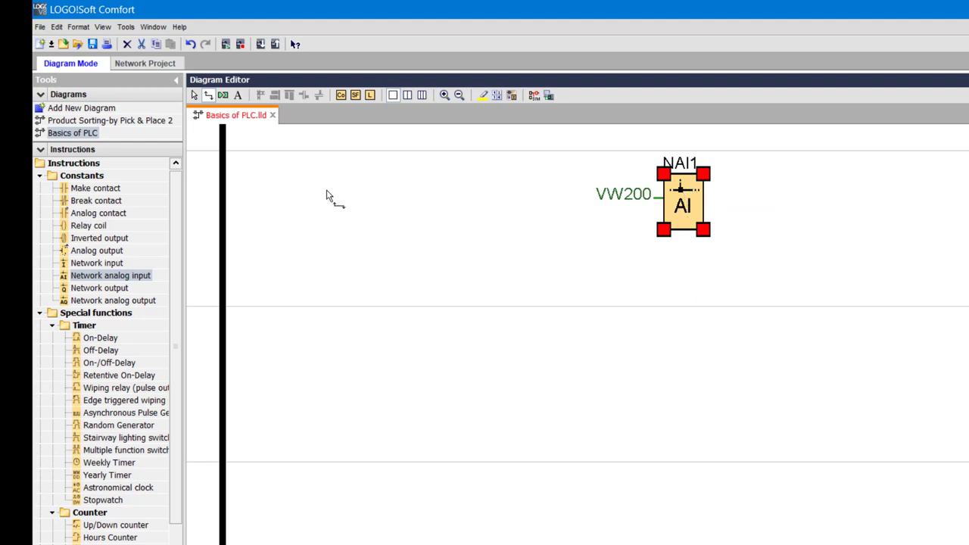
# Place an analog contact below the network input, assign it to NAI1, and wire it to the power rail.
pyautogui.click(101, 252)
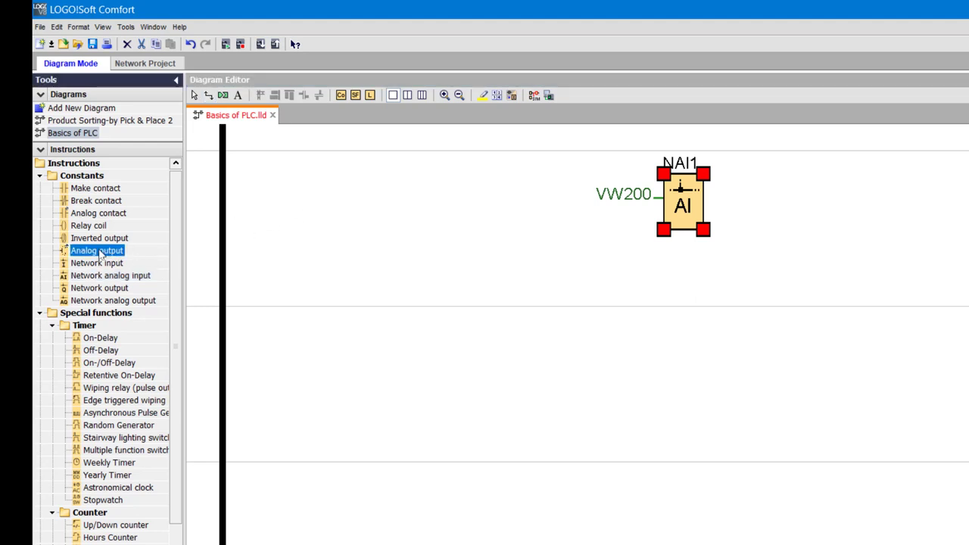
pyautogui.click(90, 214)
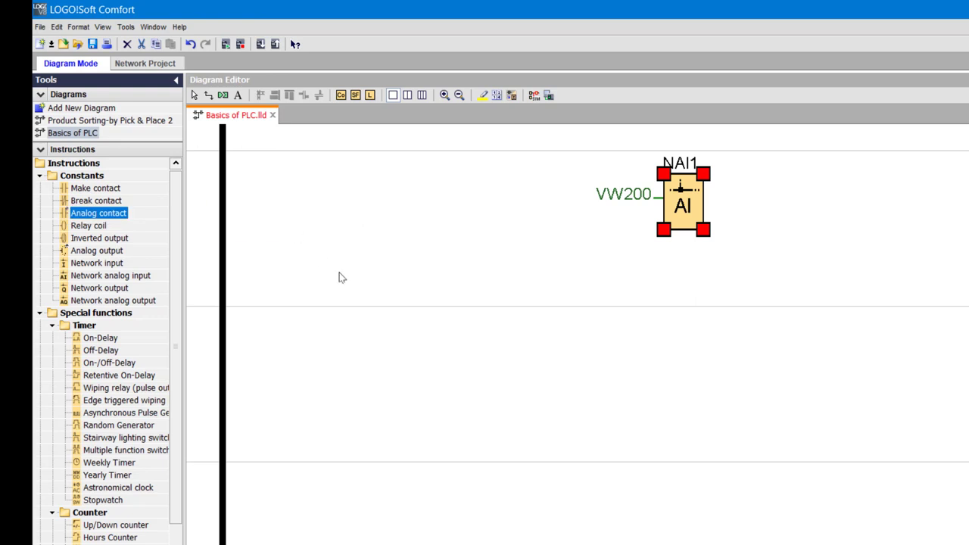
pyautogui.click(397, 332)
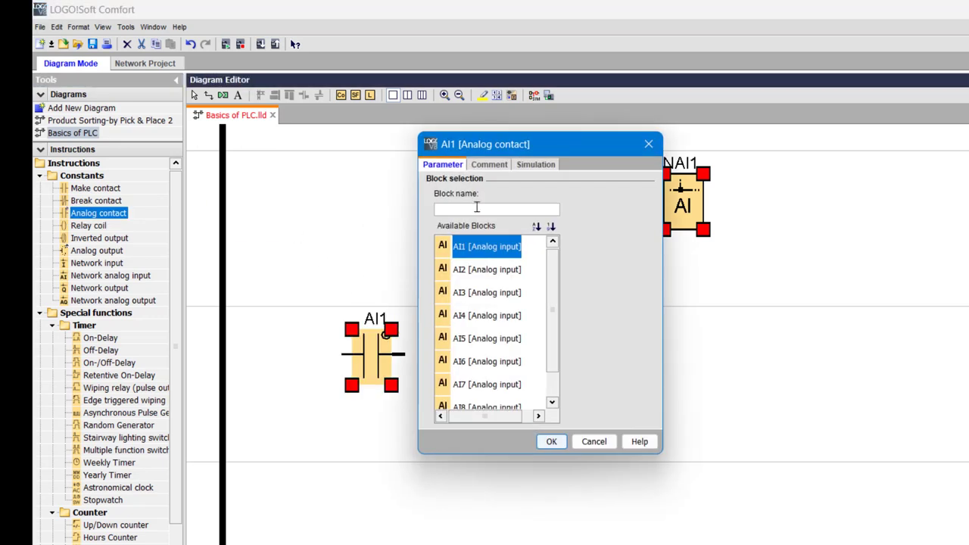
pyautogui.write('n')
pyautogui.click(478, 252)
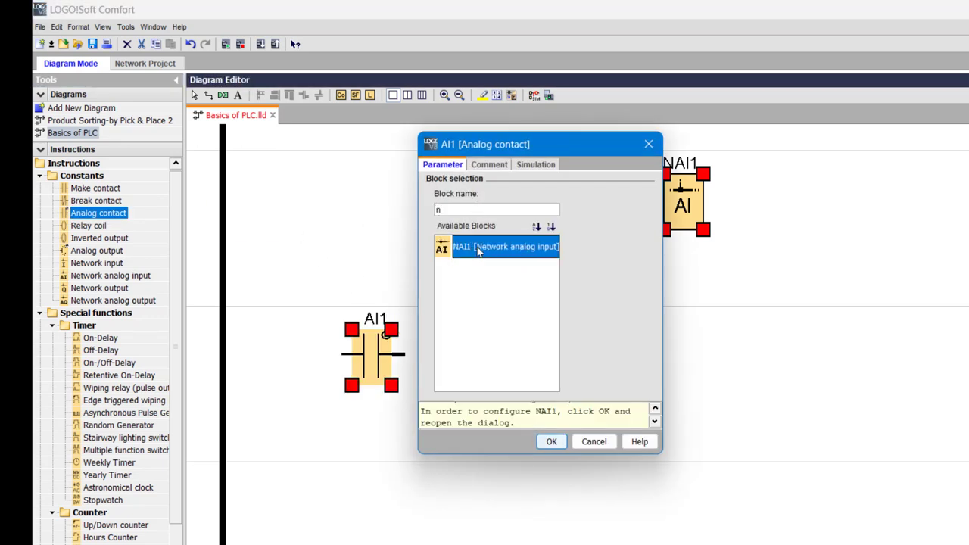
pyautogui.click(552, 443)
pyautogui.moveTo(339, 354); pyautogui.dragTo(221, 353)
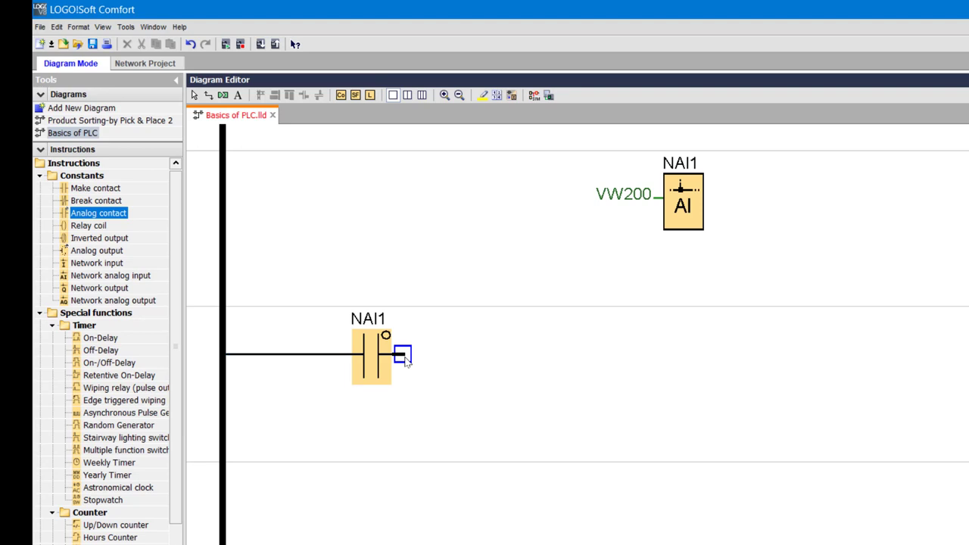
# Place analog output AQ1 on the rung, wire it to the NAI1 contact, and check its assignment against the Factory I/O driver mapping.
pyautogui.click(87, 227)
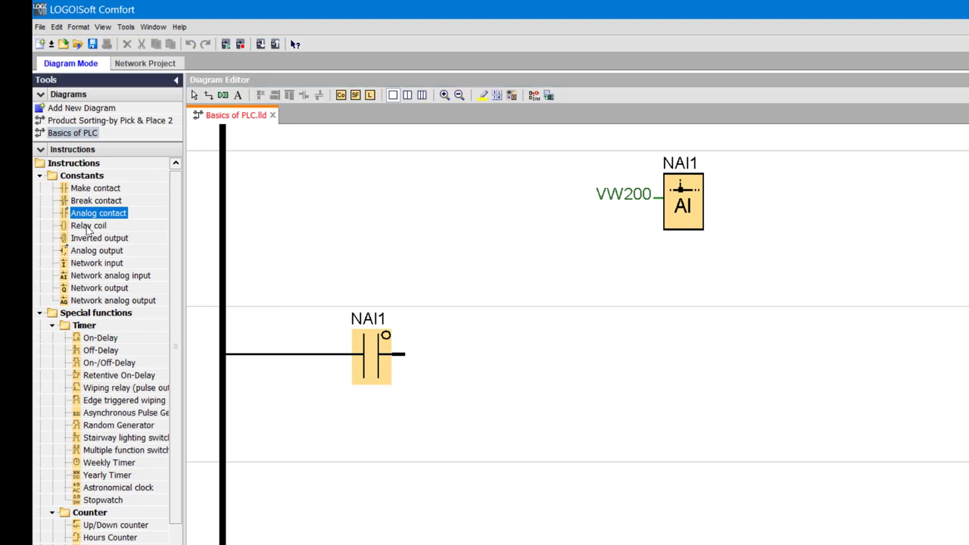
pyautogui.click(93, 252)
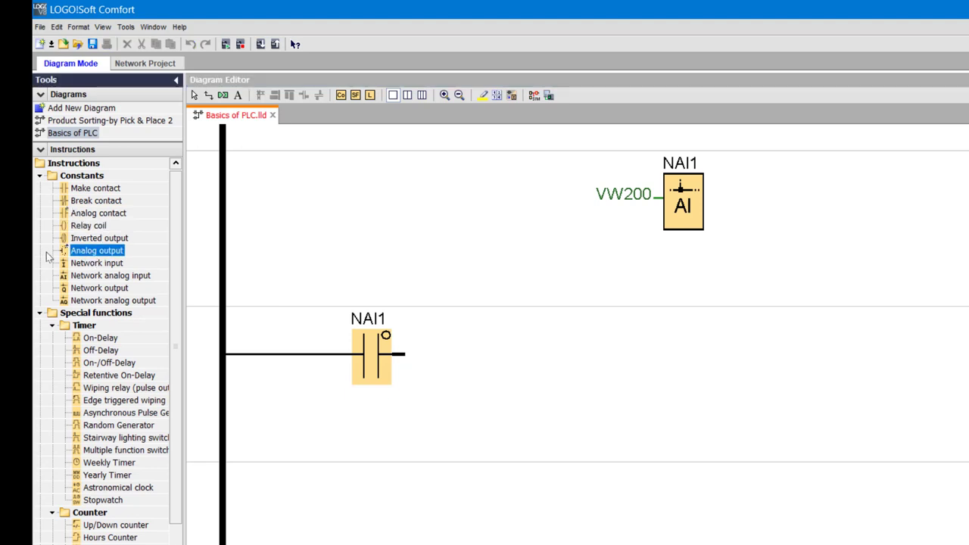
pyautogui.click(492, 349)
pyautogui.moveTo(498, 356); pyautogui.dragTo(401, 354)
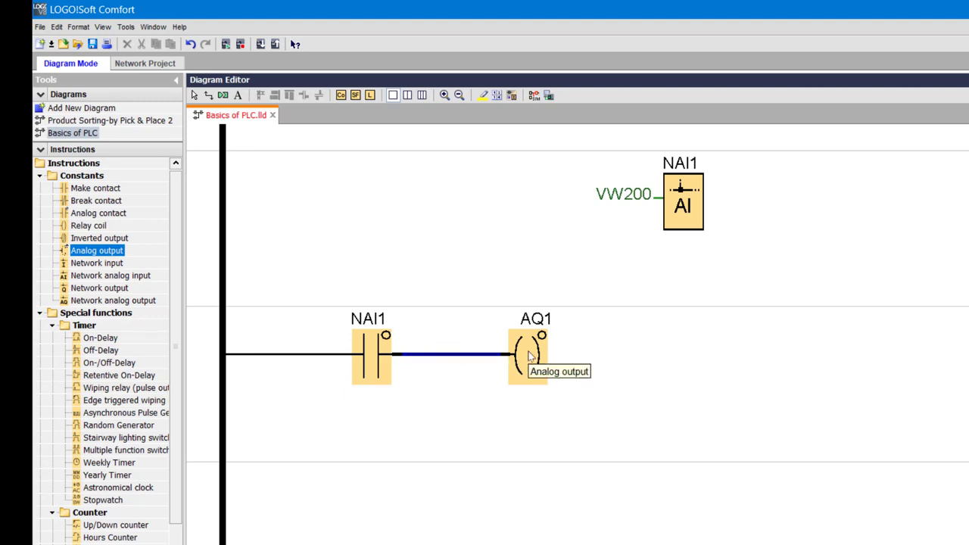
pyautogui.hotkey('alt', 'Tab')
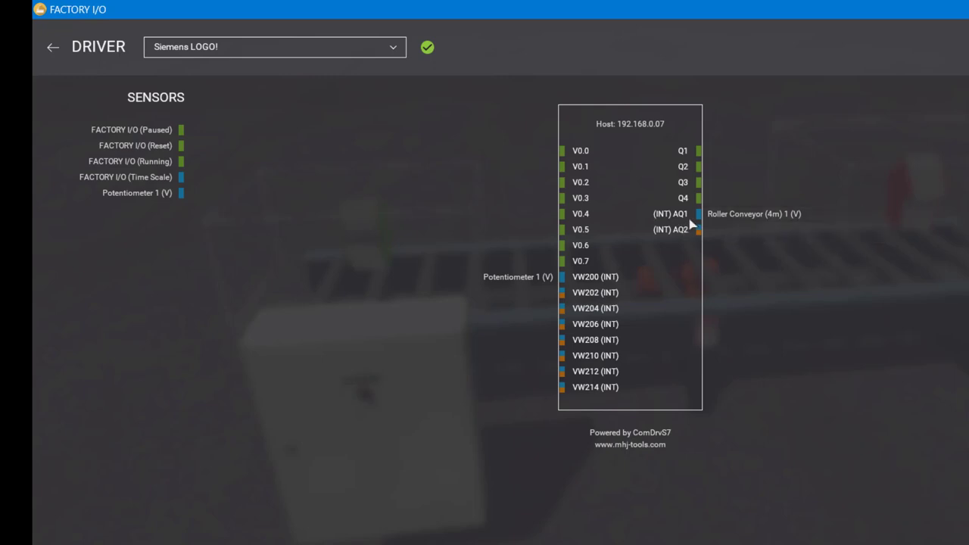
pyautogui.hotkey('alt', 'Tab')
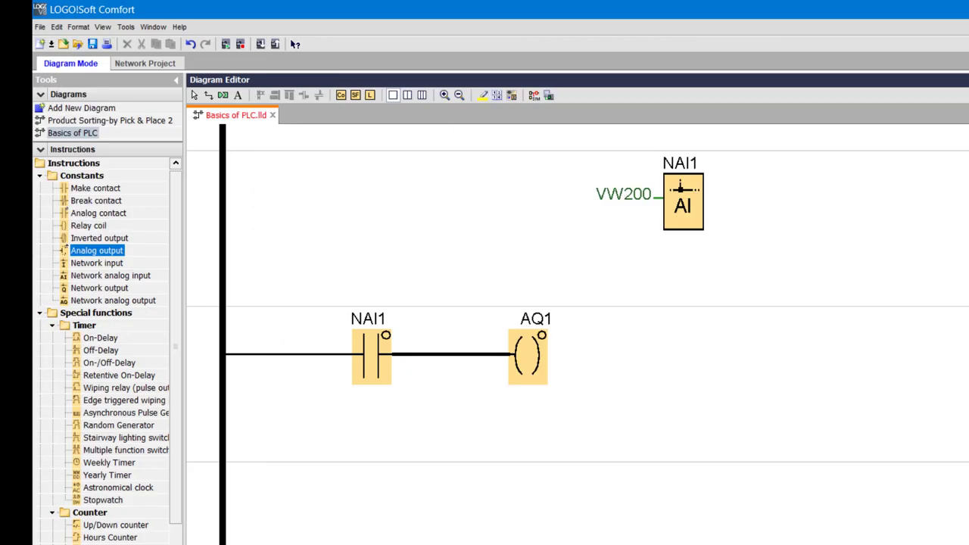
pyautogui.doubleClick(522, 359)
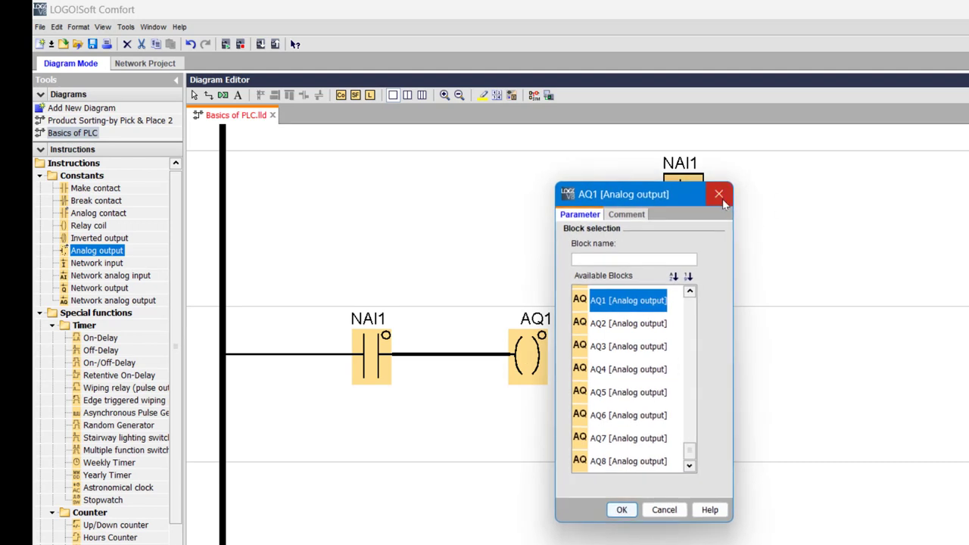
pyautogui.click(720, 196)
pyautogui.click(366, 360)
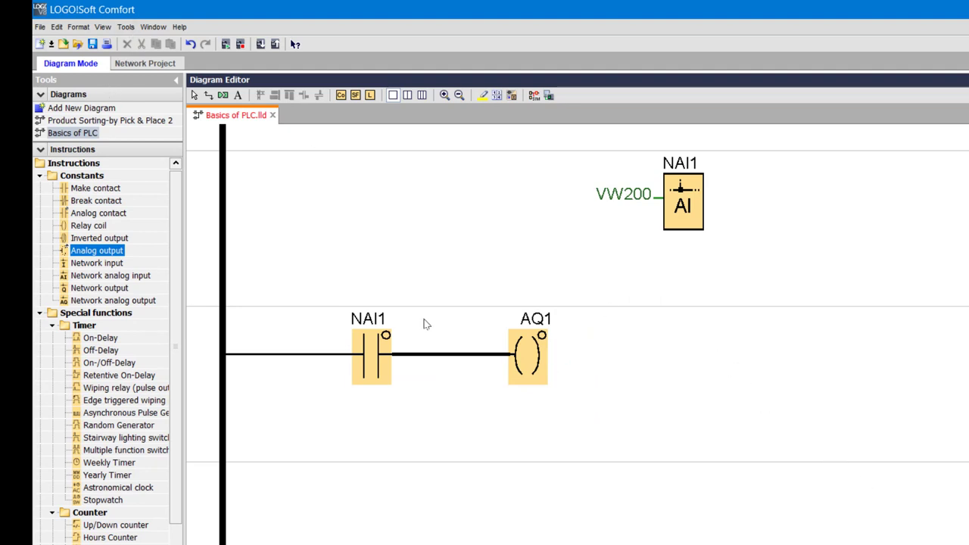
# Transfer the ladder program from the PC to the LOGO! over Ethernet and change the device to RUN mode.
pyautogui.click(125, 26)
pyautogui.moveTo(128, 45)
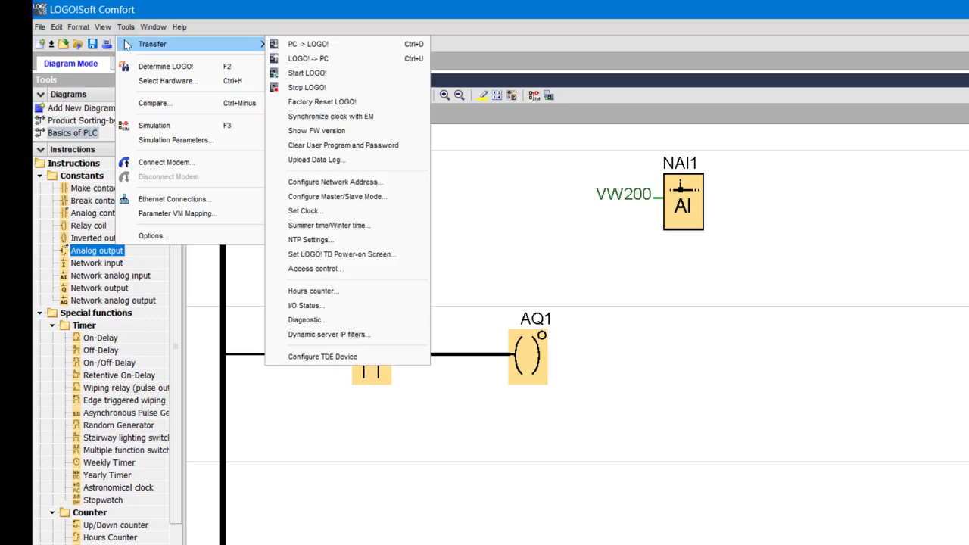
pyautogui.click(301, 45)
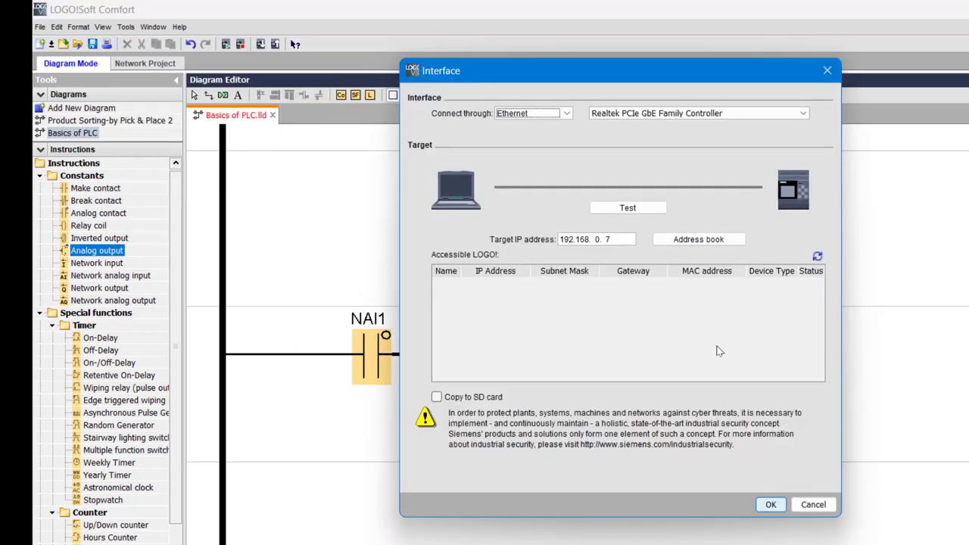
pyautogui.click(772, 503)
pyautogui.click(600, 397)
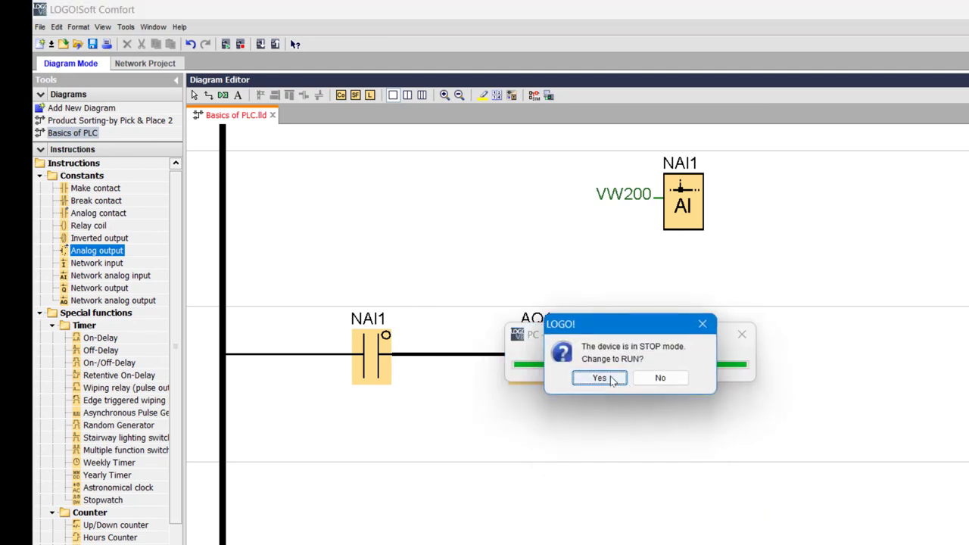
pyautogui.click(598, 378)
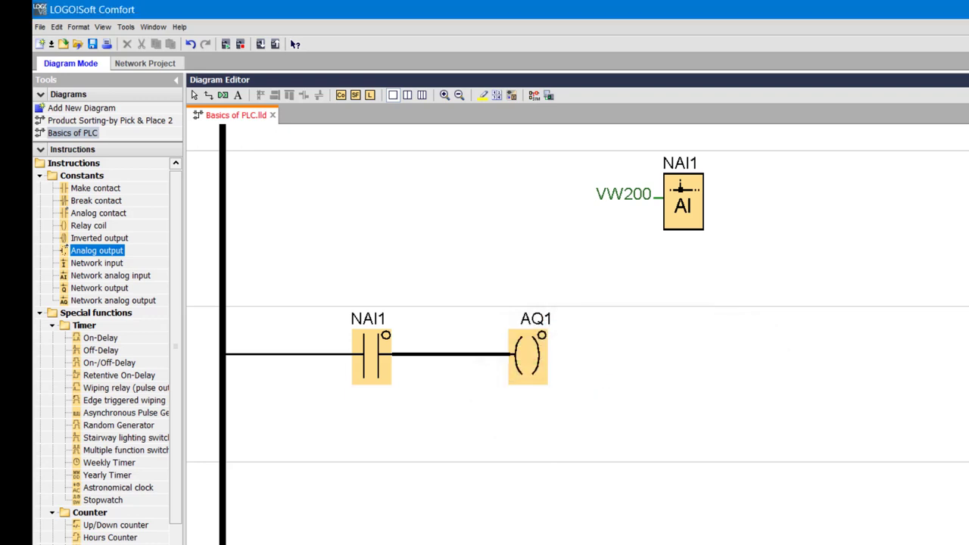
# Switch to Factory I/O, dismiss the driver error, and start the scene simulation with the potentiometer in close view.
pyautogui.hotkey('alt', 'Tab')
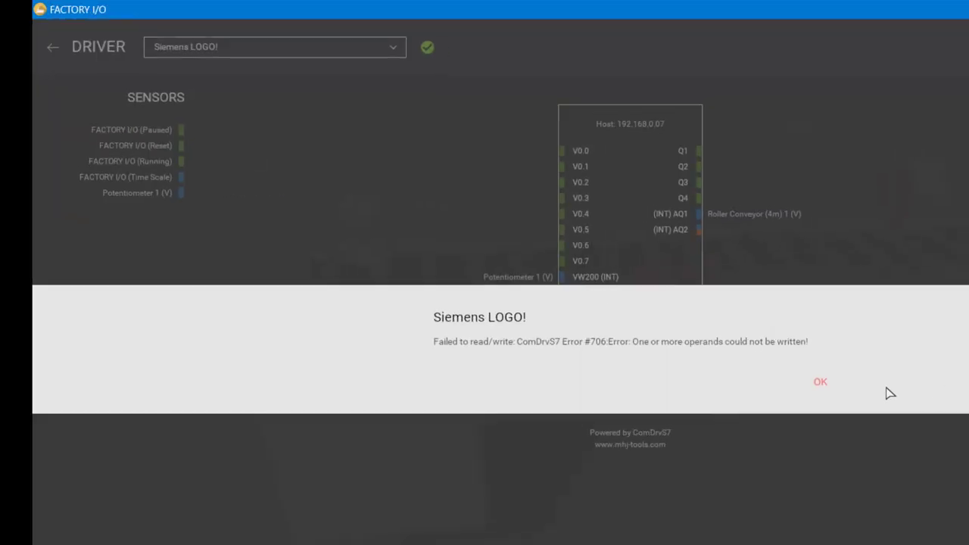
pyautogui.click(821, 382)
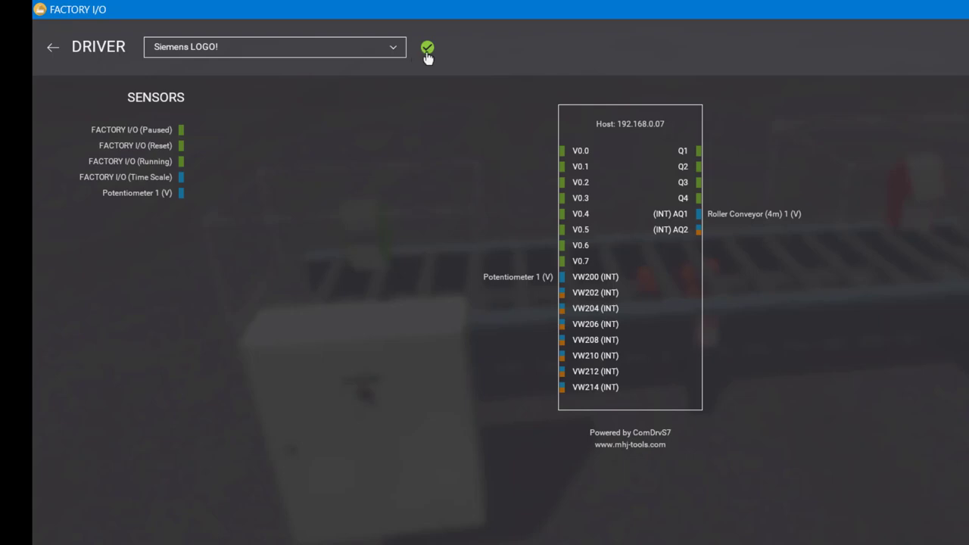
pyautogui.click(52, 48)
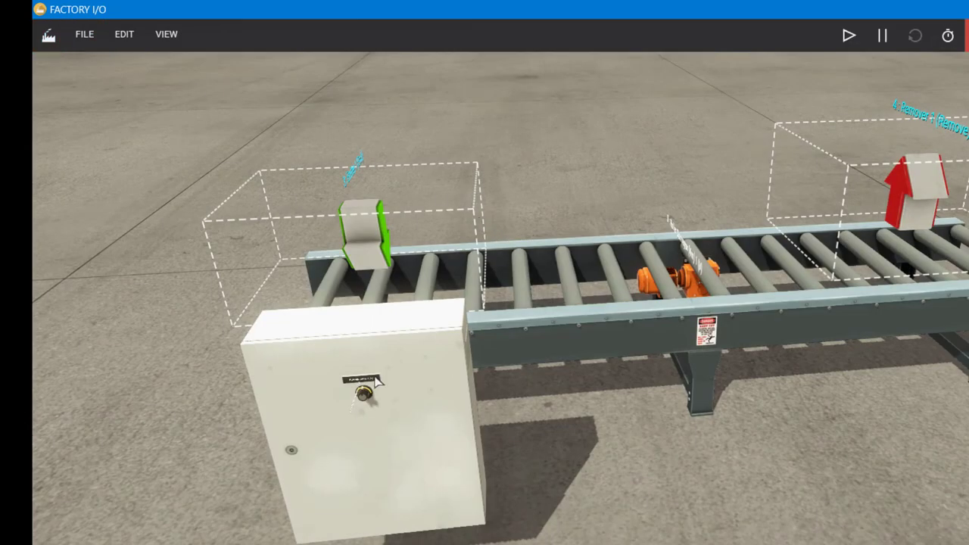
pyautogui.click(849, 38)
pyautogui.scroll(3, 415, 284)
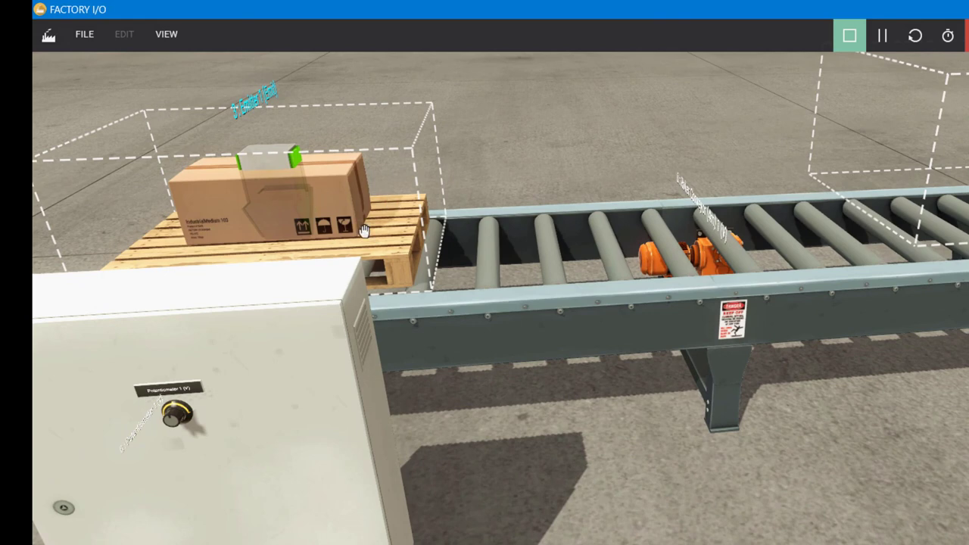
pyautogui.moveTo(211, 425); pyautogui.dragTo(611, 437, button='right')
pyautogui.scroll(5, 516, 449)
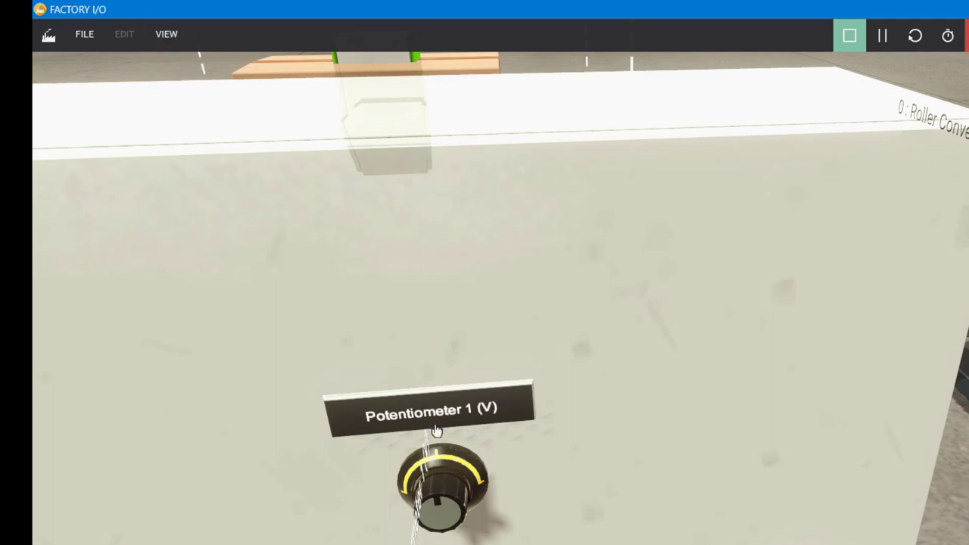
# Dock all tags, and remove the Remover 1 (Remove) and Emitter 1 (Emit) tags from the docked list.
pyautogui.click(171, 43)
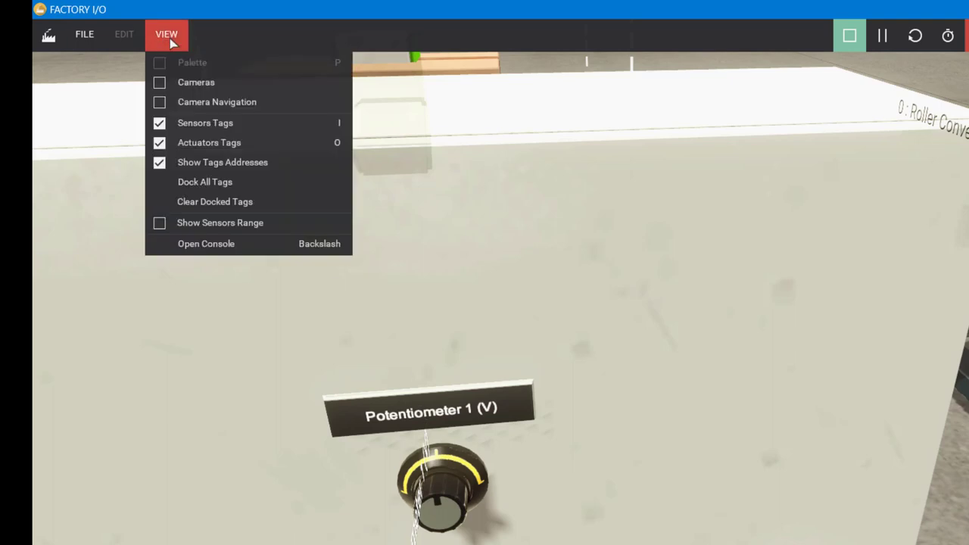
pyautogui.click(197, 183)
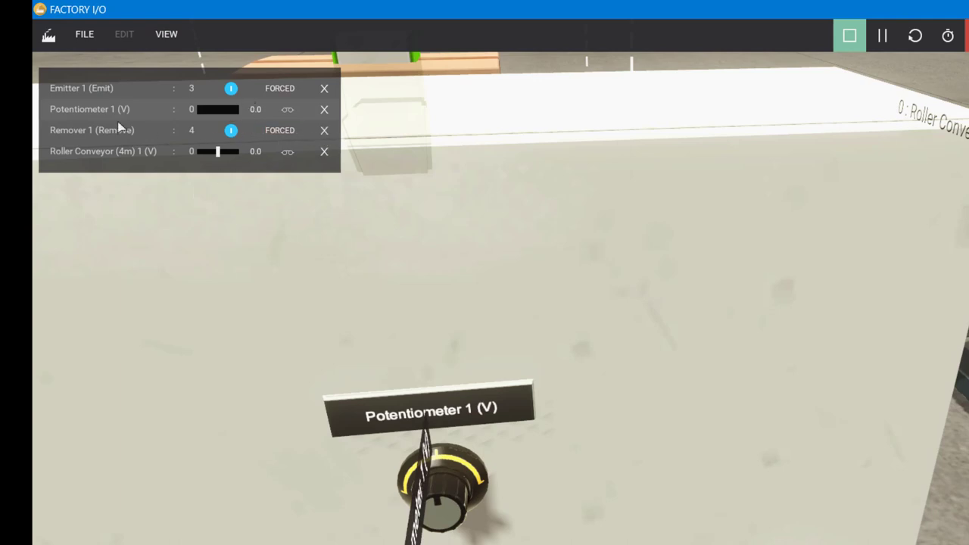
pyautogui.click(324, 132)
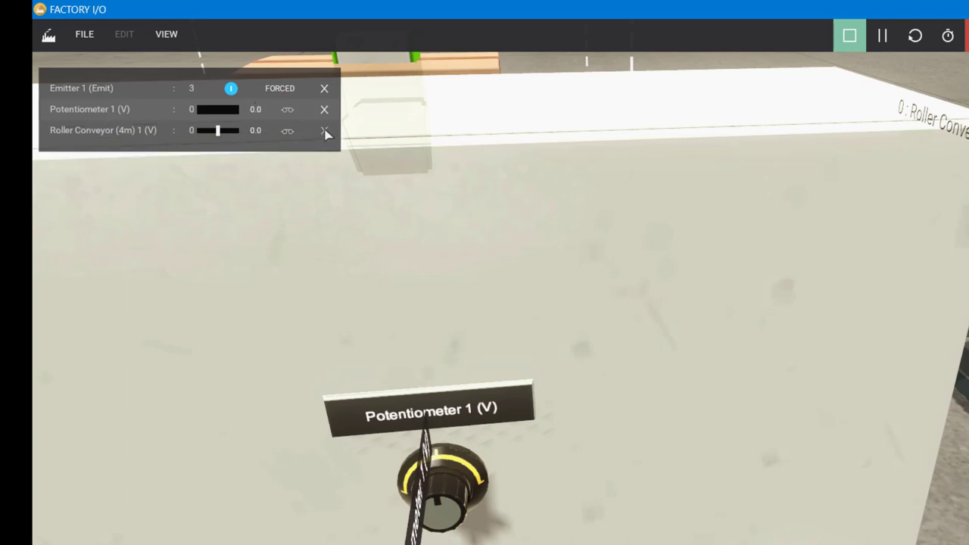
pyautogui.click(324, 90)
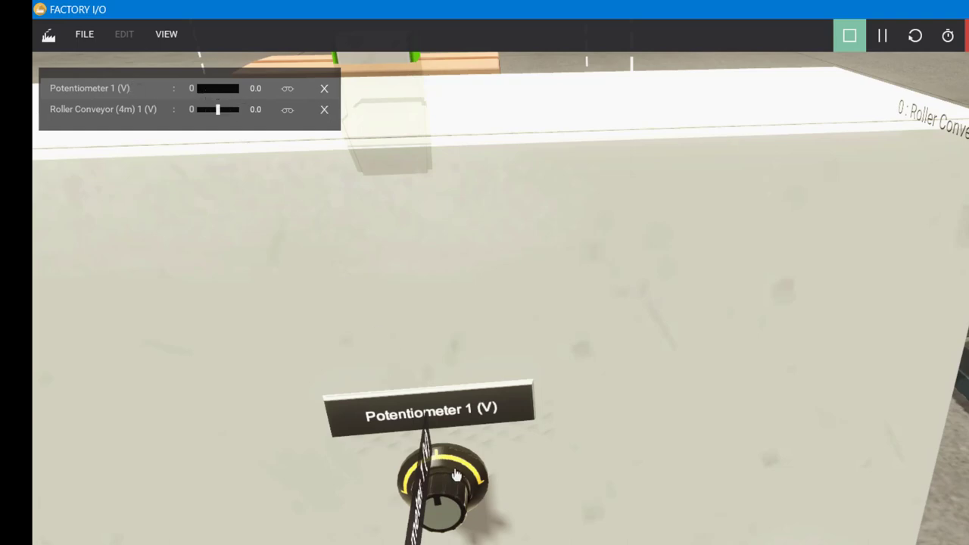
# Turn the Potentiometer 1 knob on the control box to about 3.1 V to run the roller conveyor.
pyautogui.scroll(-5, 456, 478)
pyautogui.moveTo(456, 477); pyautogui.dragTo(553, 407)
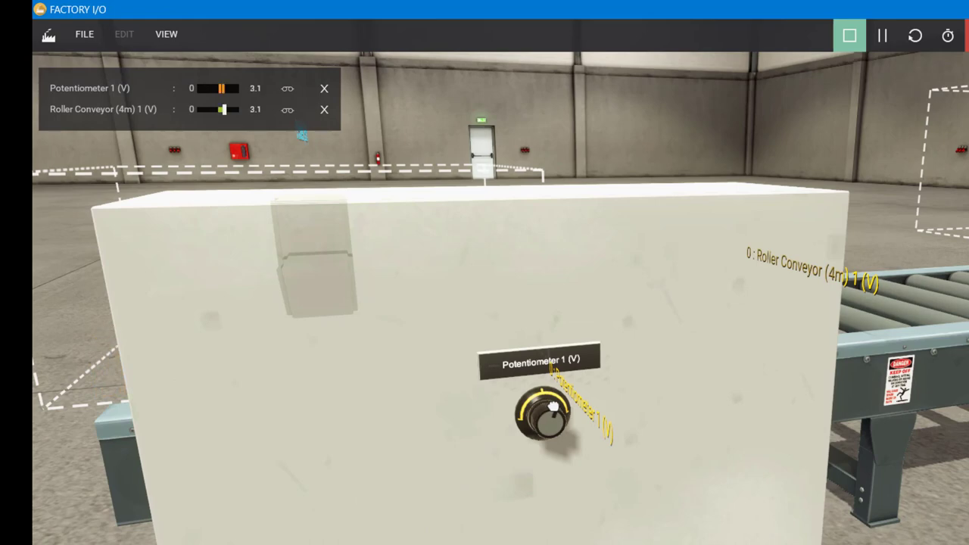
pyautogui.scroll(-5, 555, 409)
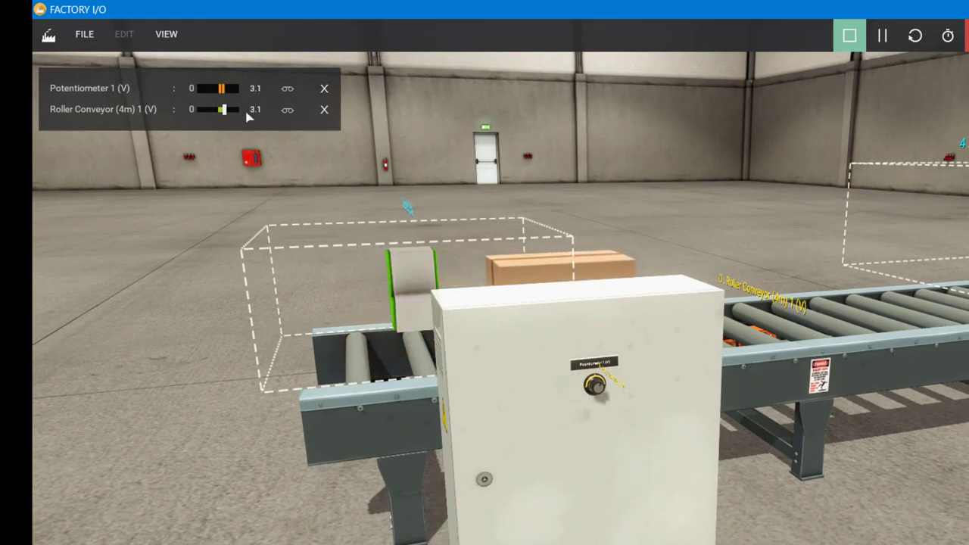
# Force the Potentiometer 1 tag to 6.6, 10.0, -0.3 and -5.6 V in turn, and stop the simulation.
pyautogui.moveTo(221, 89); pyautogui.dragTo(234, 93)
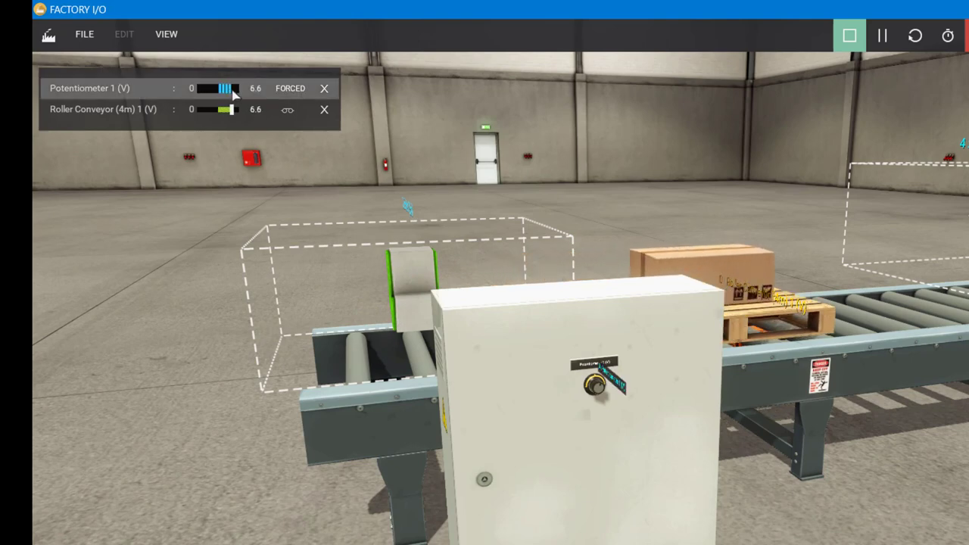
pyautogui.moveTo(233, 91); pyautogui.dragTo(246, 96)
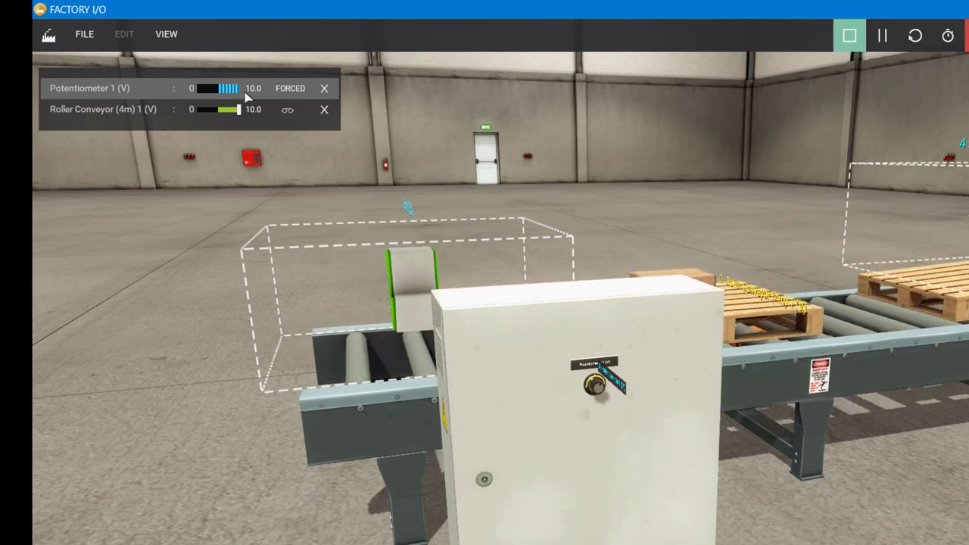
pyautogui.moveTo(246, 92); pyautogui.dragTo(219, 95)
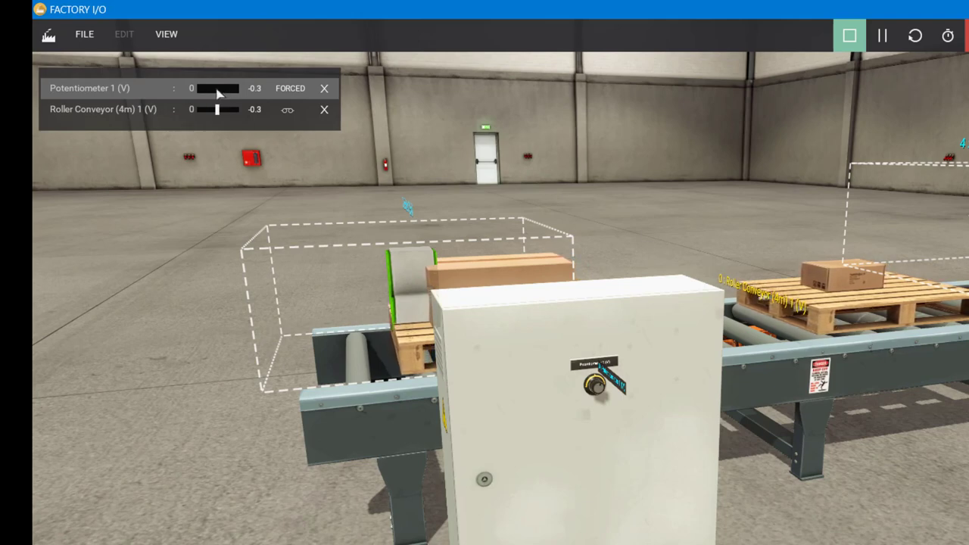
pyautogui.moveTo(221, 92); pyautogui.dragTo(210, 92)
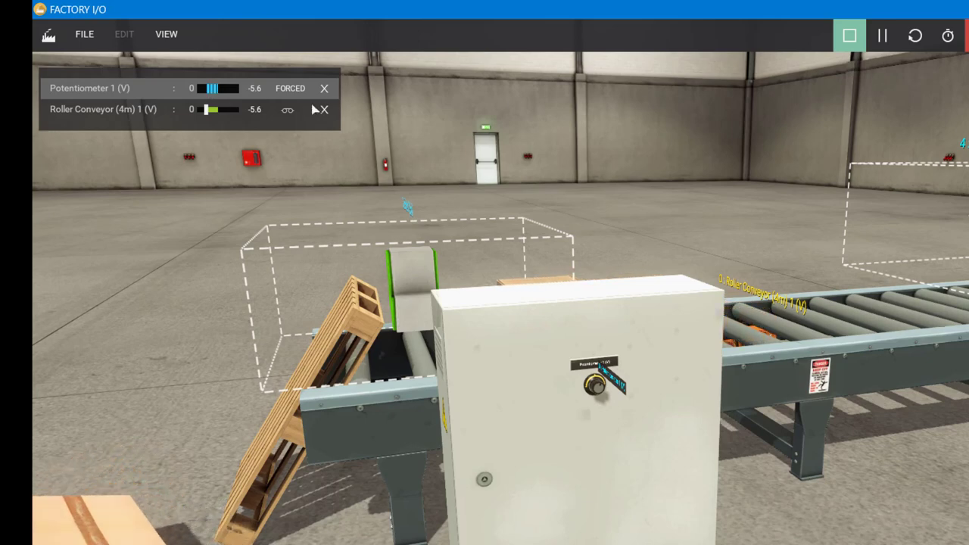
pyautogui.click(851, 38)
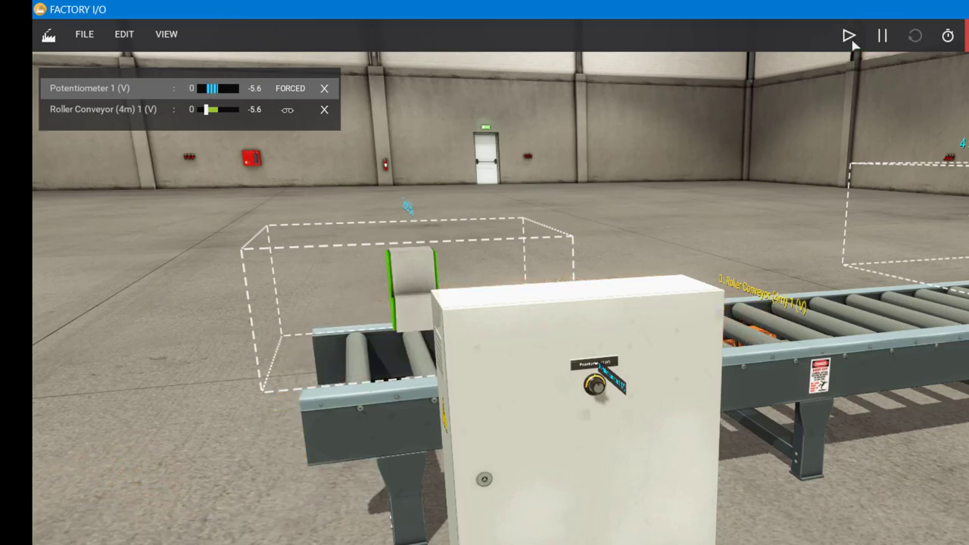
# Delete the roller conveyor, the remover and the emitter from the scene, keeping only the potentiometer control box.
pyautogui.scroll(5, 835, 353)
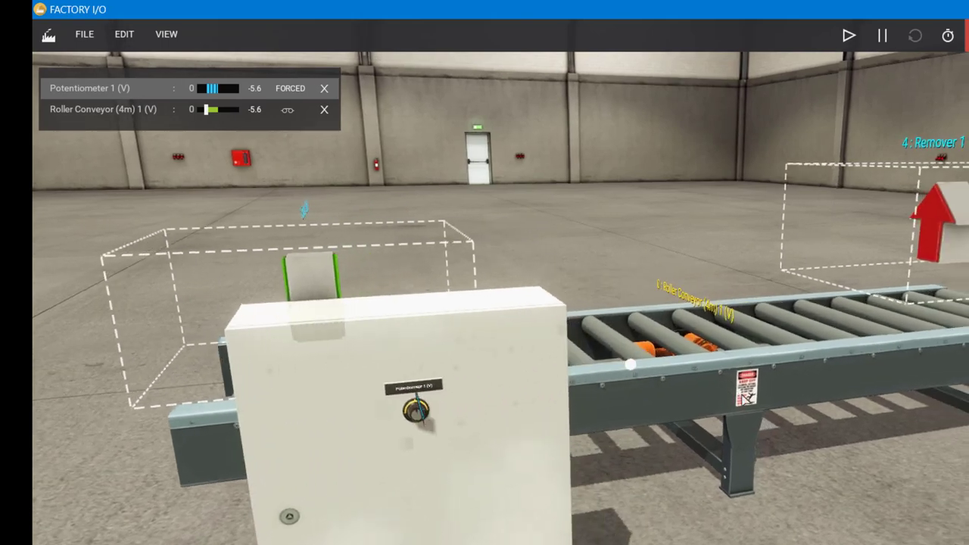
pyautogui.scroll(-2, 753, 446)
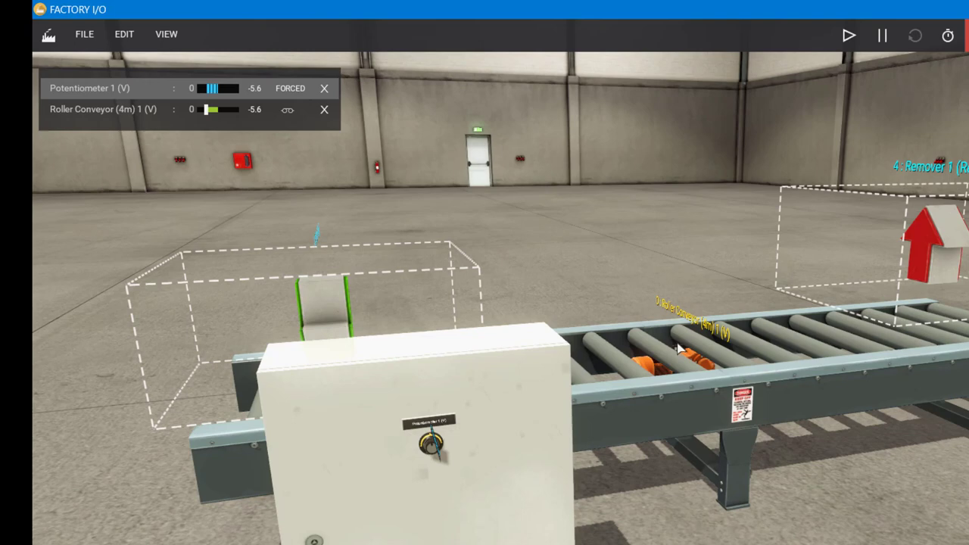
pyautogui.moveTo(647, 338); pyautogui.dragTo(539, 324, button='middle')
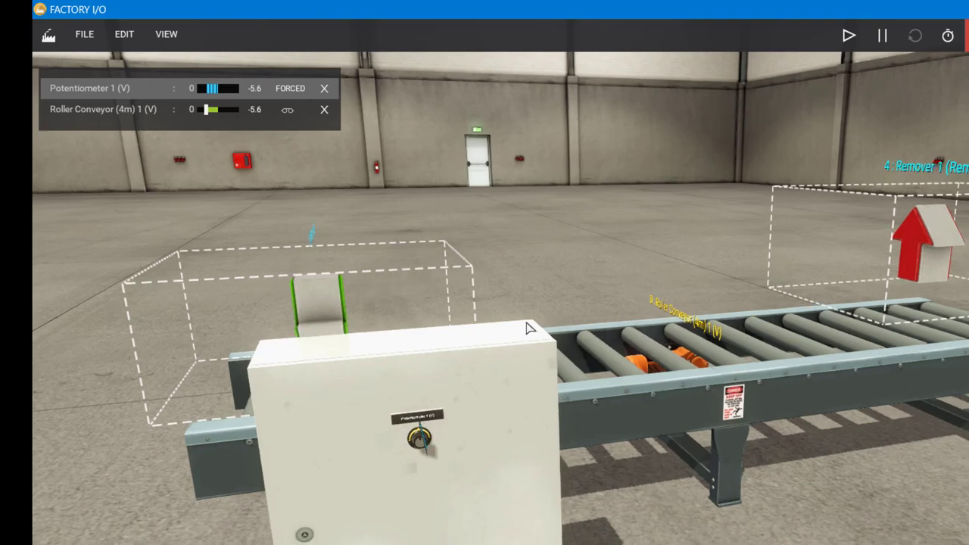
pyautogui.scroll(-1, 606, 302)
pyautogui.scroll(-4, 568, 306)
pyautogui.scroll(3, 530, 308)
pyautogui.scroll(1, 528, 308)
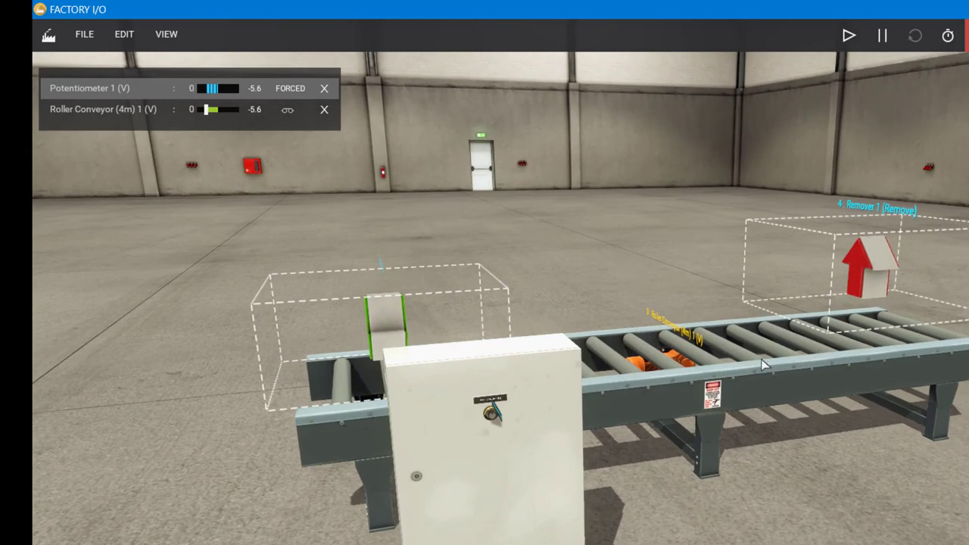
pyautogui.click(731, 386)
pyautogui.press('Delete')
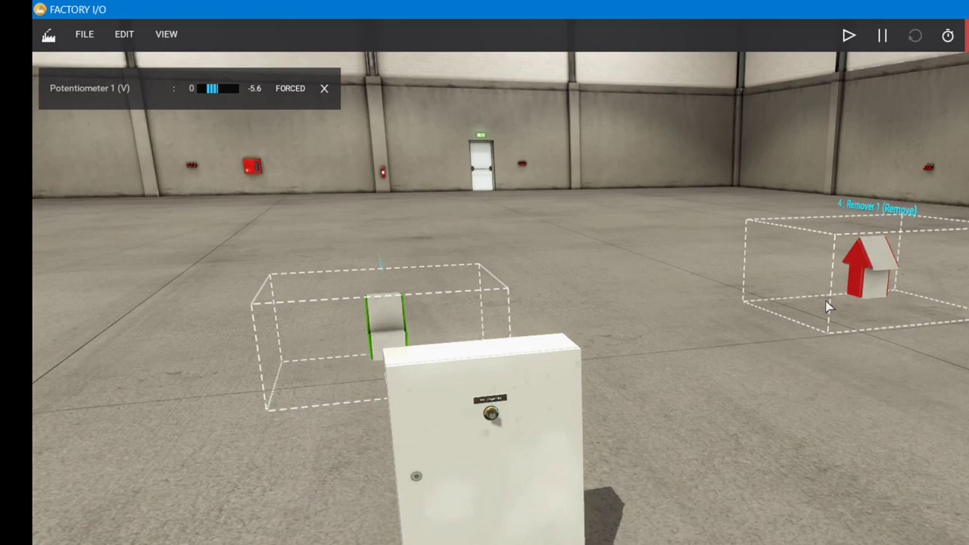
pyautogui.click(861, 281)
pyautogui.press('Delete')
pyautogui.press('Delete')
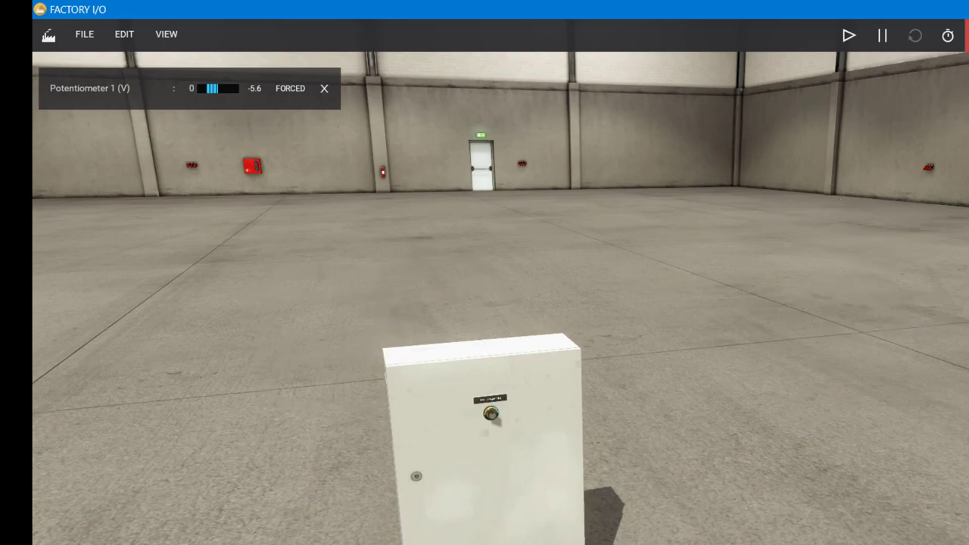
# Add a Tank from the Stations parts to the scene and inspect its fill valve, discharge valve and meters.
pyautogui.click(843, 65)
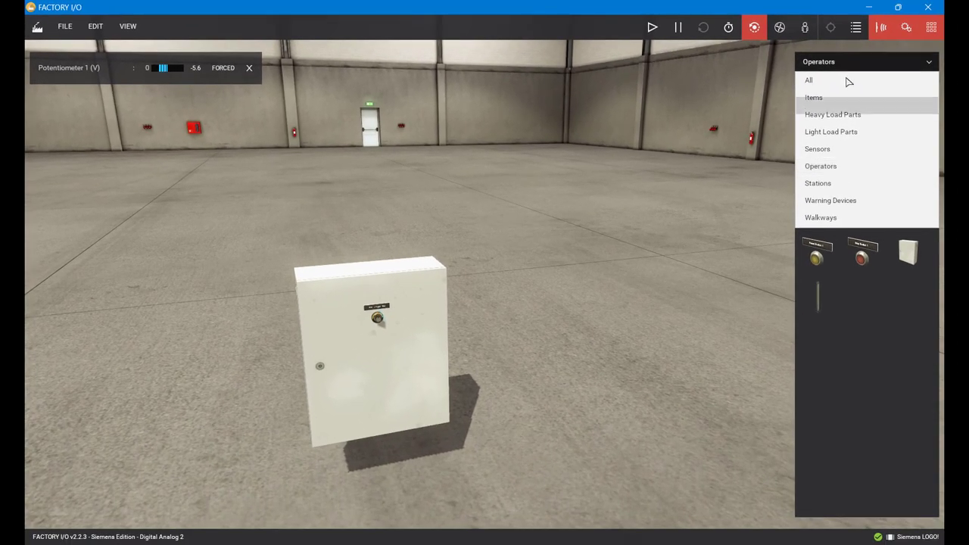
pyautogui.click(830, 183)
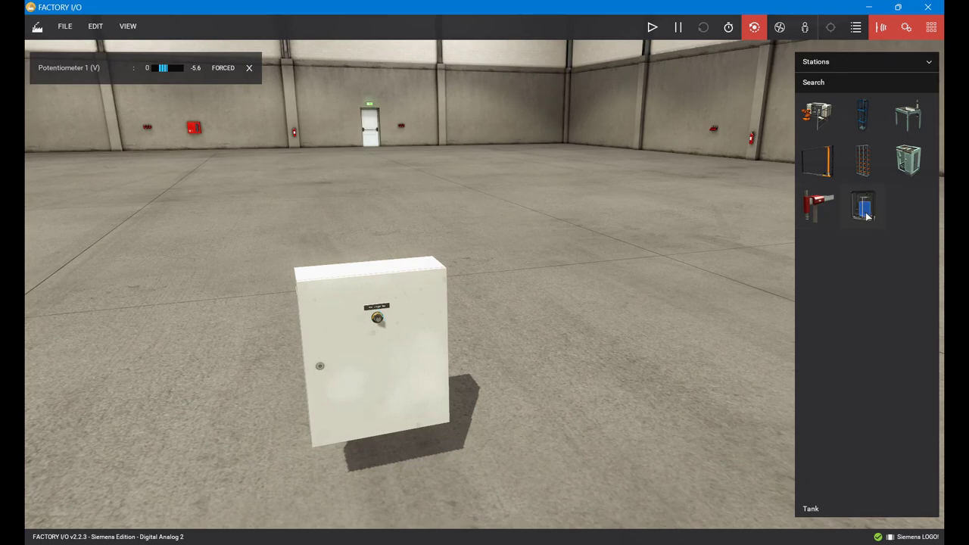
pyautogui.moveTo(861, 219); pyautogui.dragTo(697, 346)
pyautogui.moveTo(697, 346); pyautogui.dragTo(437, 228, button='right')
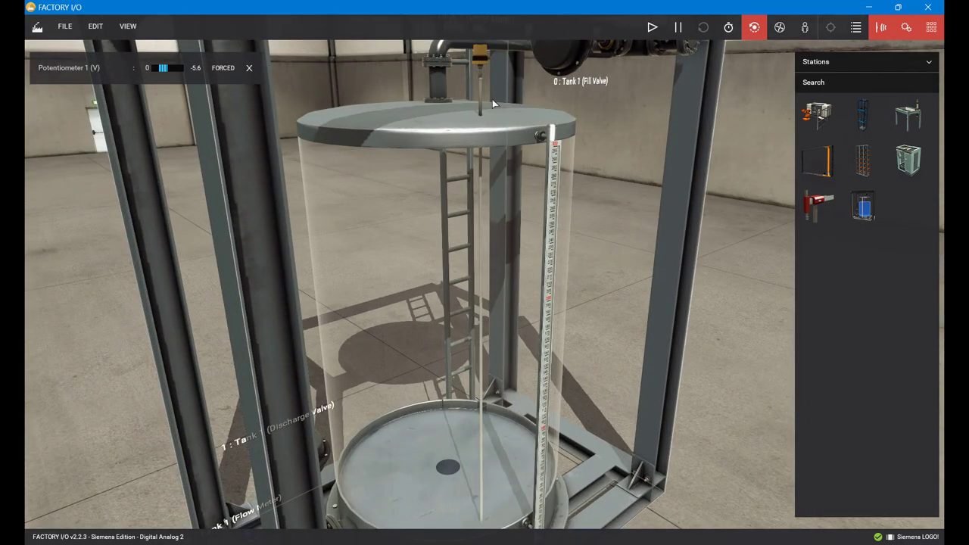
pyautogui.scroll(-5, 491, 101)
pyautogui.scroll(3, 475, 186)
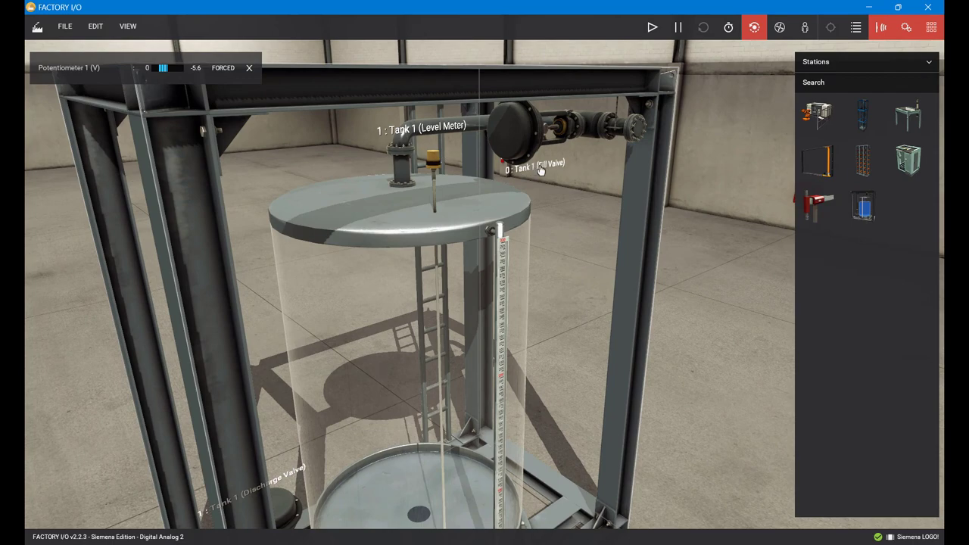
pyautogui.moveTo(570, 154)
pyautogui.mouseDown(button='right')
pyautogui.moveTo(588, 169)
pyautogui.moveTo(573, 170)
pyautogui.mouseUp(button='right')
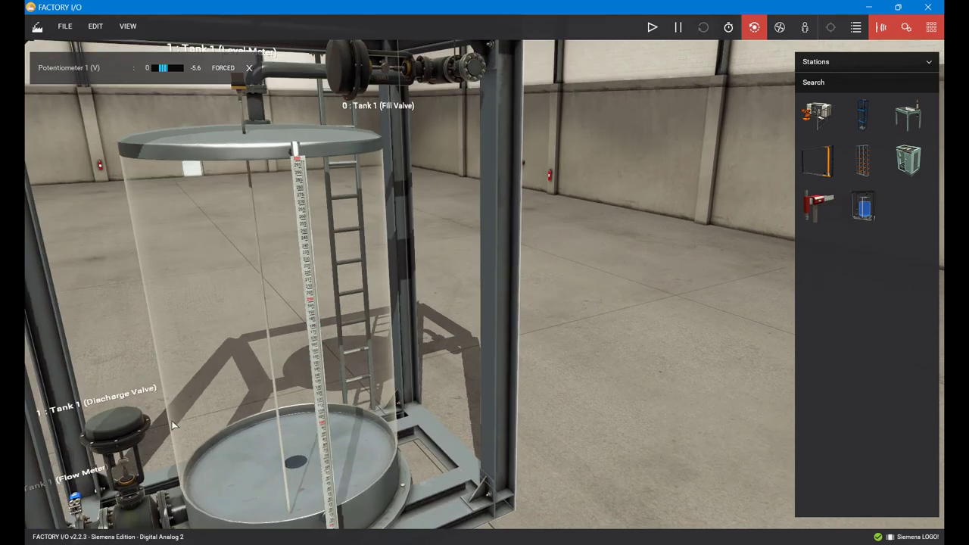
# Map the Tank 1 (Fill Valve) actuator to output AQ1 in the Siemens LOGO! driver and return to the scene.
pyautogui.click(65, 27)
pyautogui.click(85, 125)
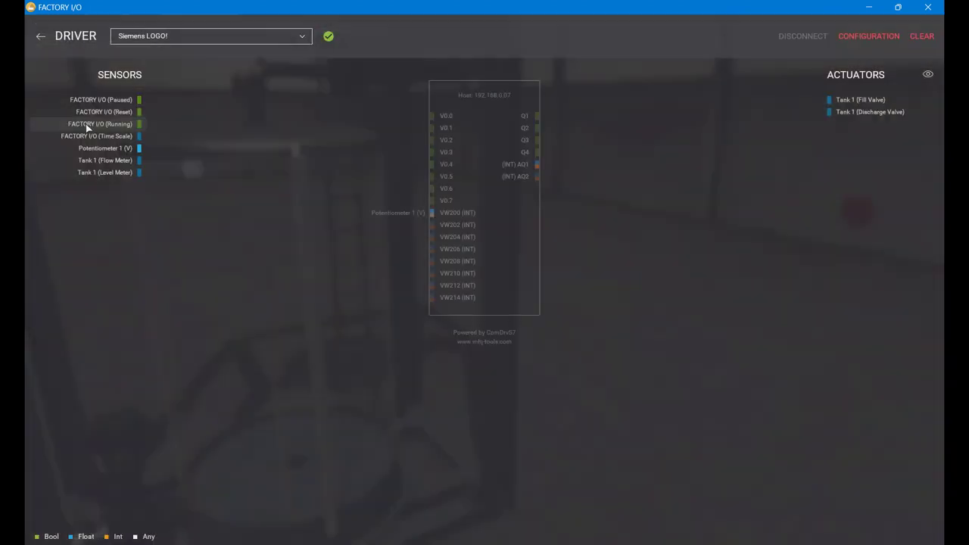
pyautogui.click(853, 105)
pyautogui.moveTo(853, 105); pyautogui.dragTo(561, 168)
pyautogui.click(40, 36)
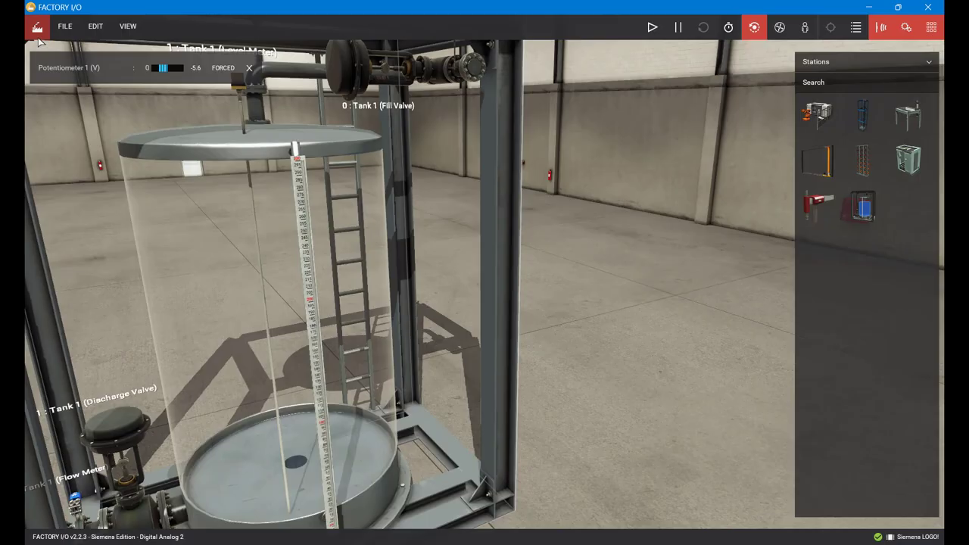
# Place the potentiometer control box at the tank frame's upper part and start the simulation with the fill valve in view.
pyautogui.scroll(-3, 496, 211)
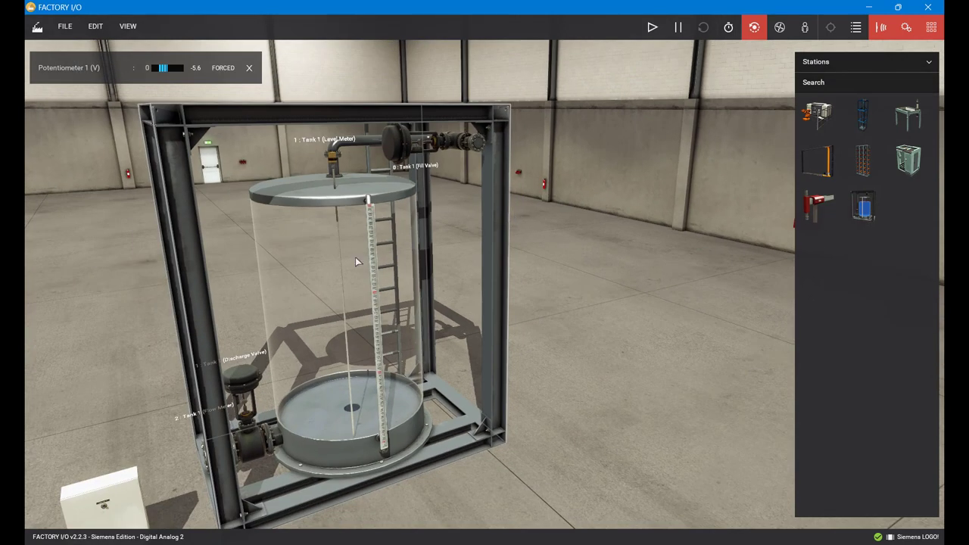
pyautogui.moveTo(355, 260); pyautogui.dragTo(439, 223, button='right')
pyautogui.scroll(-2, 454, 280)
pyautogui.scroll(5, 495, 340)
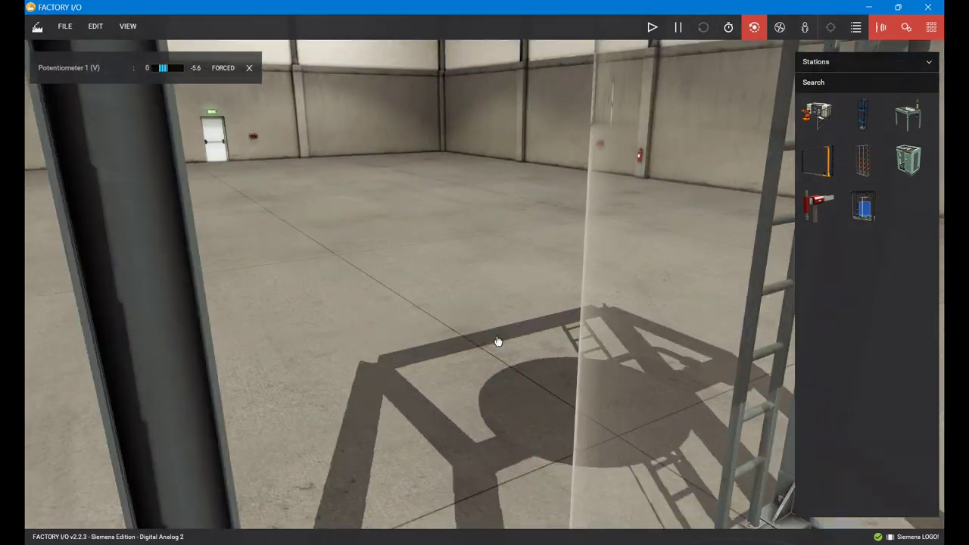
pyautogui.scroll(-3, 497, 333)
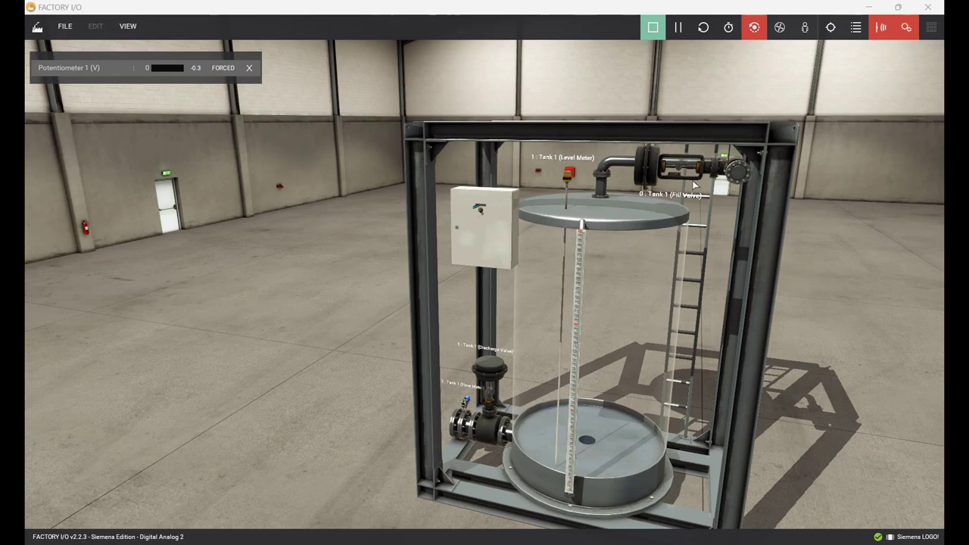
pyautogui.click(702, 206)
pyautogui.scroll(3, 711, 189)
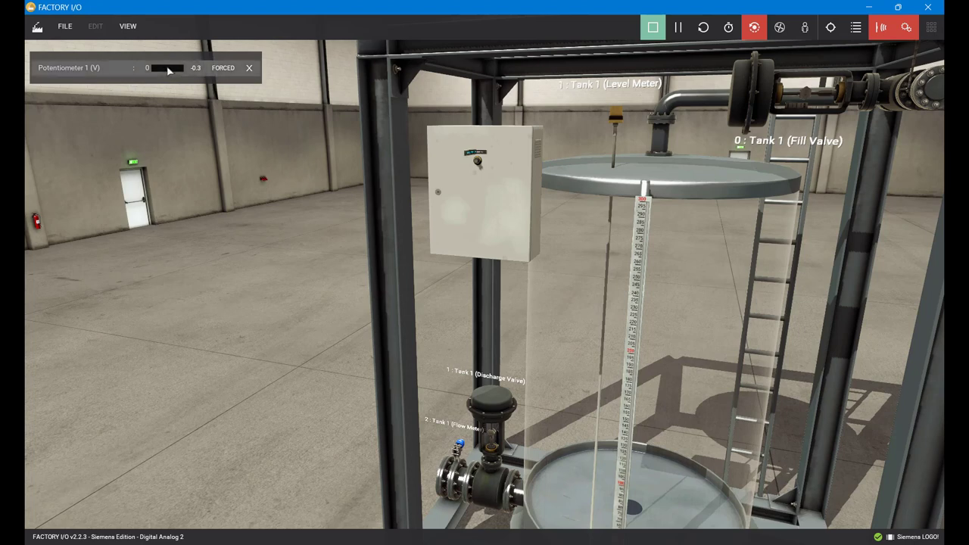
# Force the Potentiometer 1 tag to 5.3, 8.8 and -0.3 V in turn to vary the tank's fill flow.
pyautogui.moveTo(168, 70); pyautogui.dragTo(178, 71)
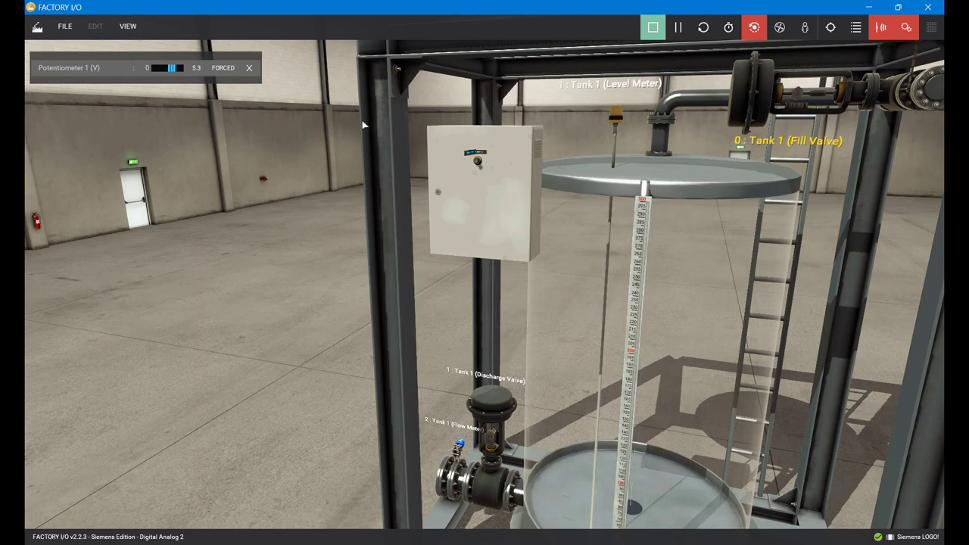
pyautogui.moveTo(888, 362); pyautogui.dragTo(806, 327, button='right')
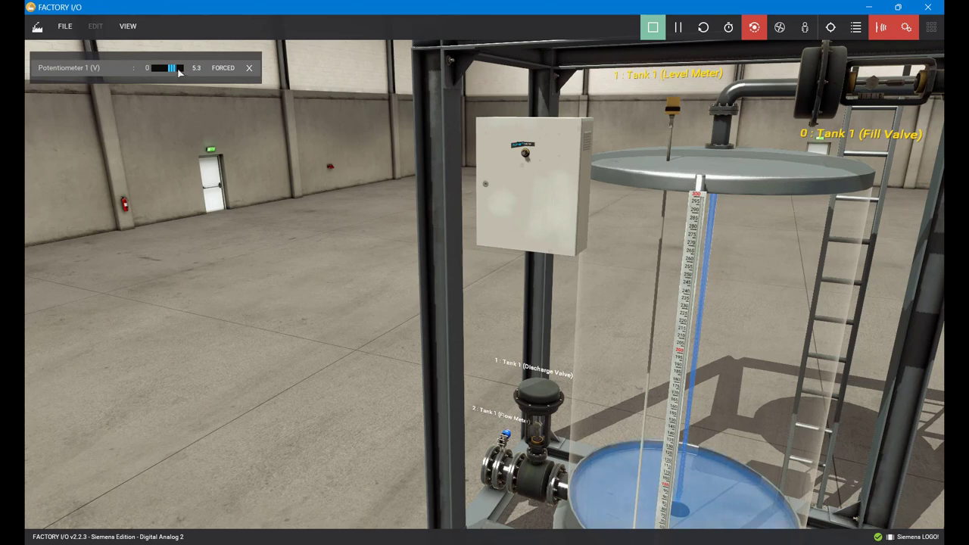
pyautogui.moveTo(180, 71); pyautogui.dragTo(183, 68)
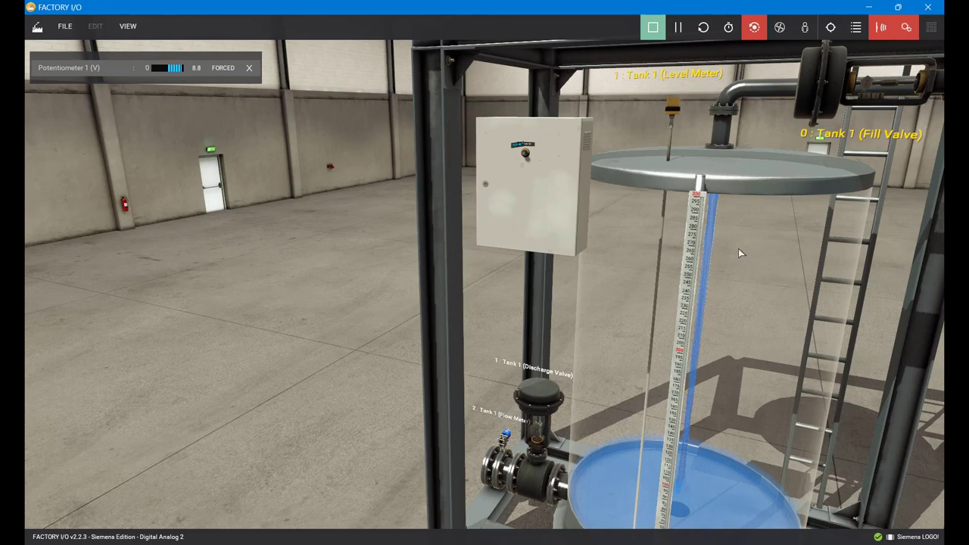
pyautogui.moveTo(754, 265); pyautogui.dragTo(773, 255, button='right')
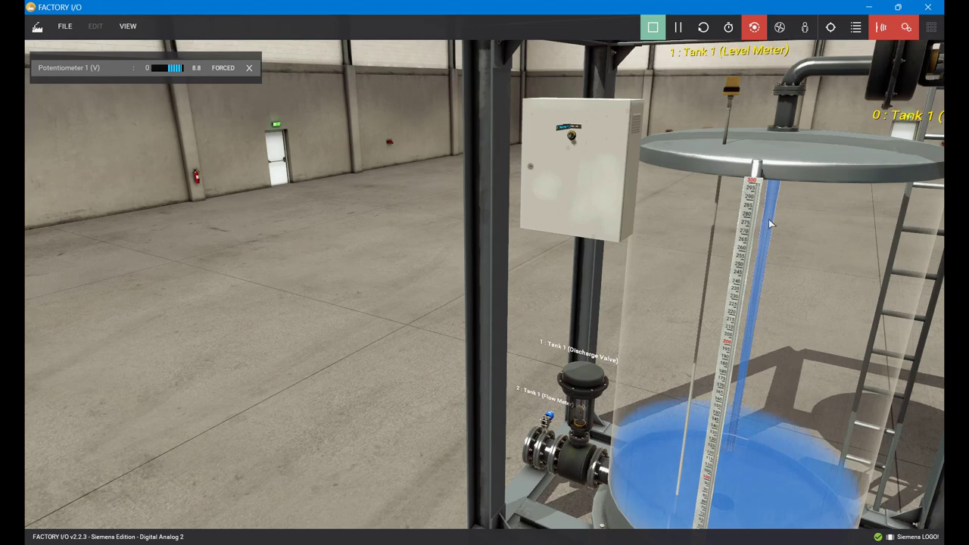
pyautogui.moveTo(180, 68); pyautogui.dragTo(168, 71)
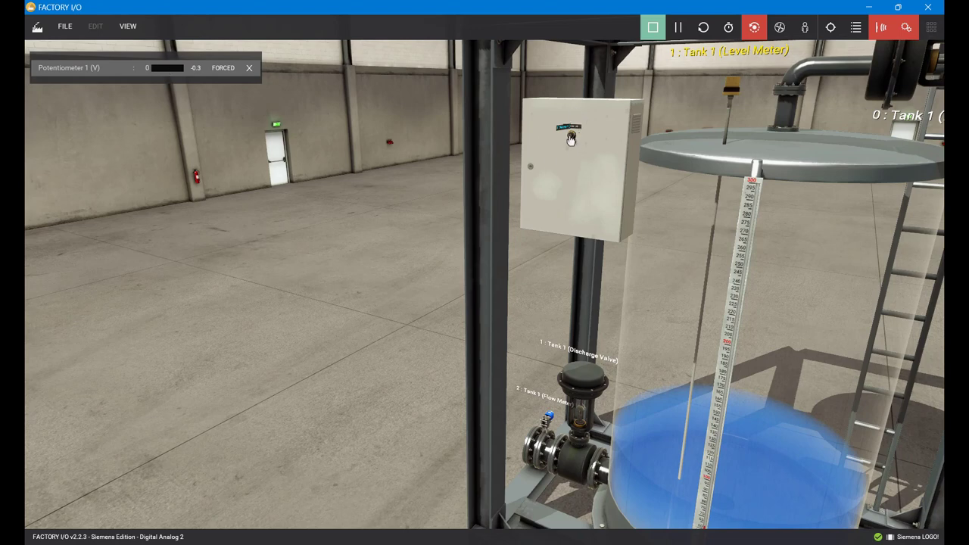
# Stop the simulation, configure the potentiometer for the [0, 10] V range, and restart the simulation.
pyautogui.click(652, 28)
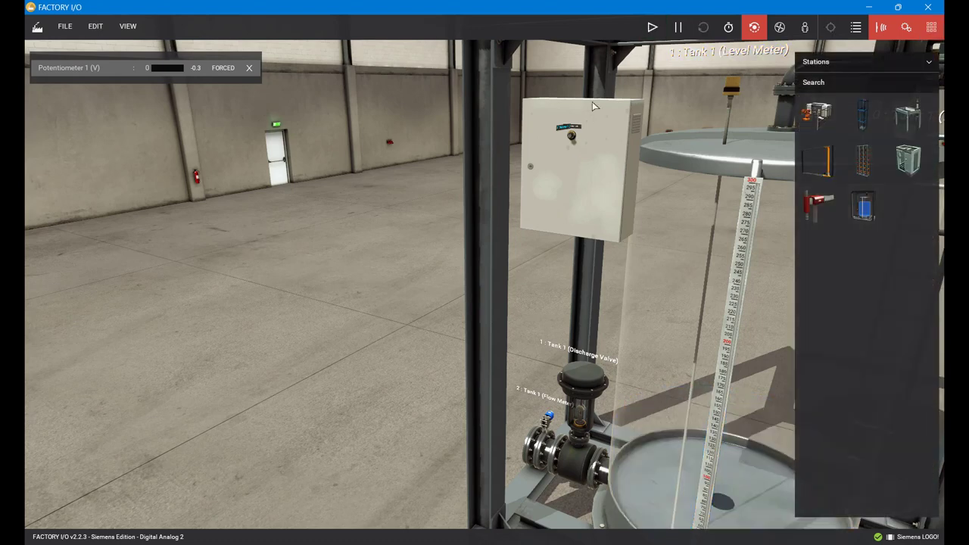
pyautogui.rightClick(573, 135)
pyautogui.moveTo(660, 301)
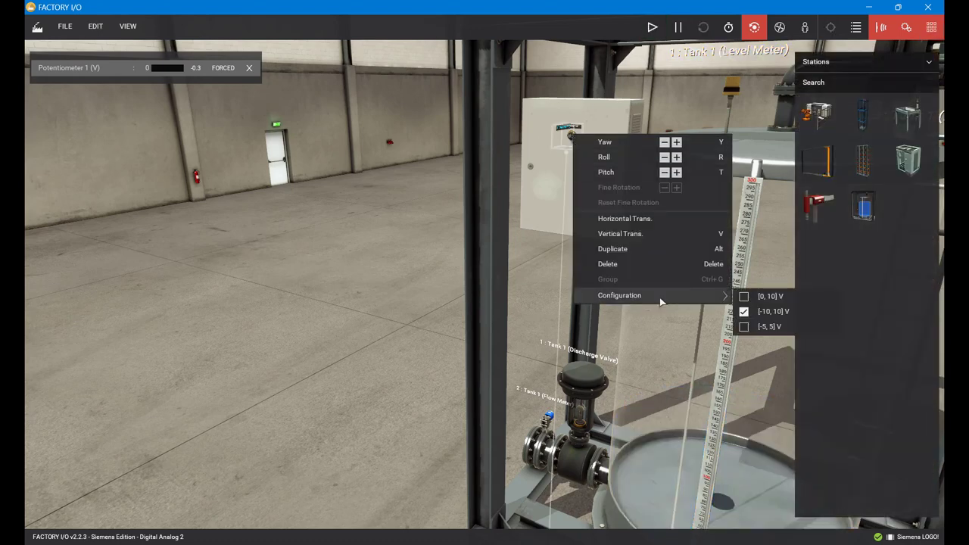
pyautogui.click(765, 297)
pyautogui.click(650, 28)
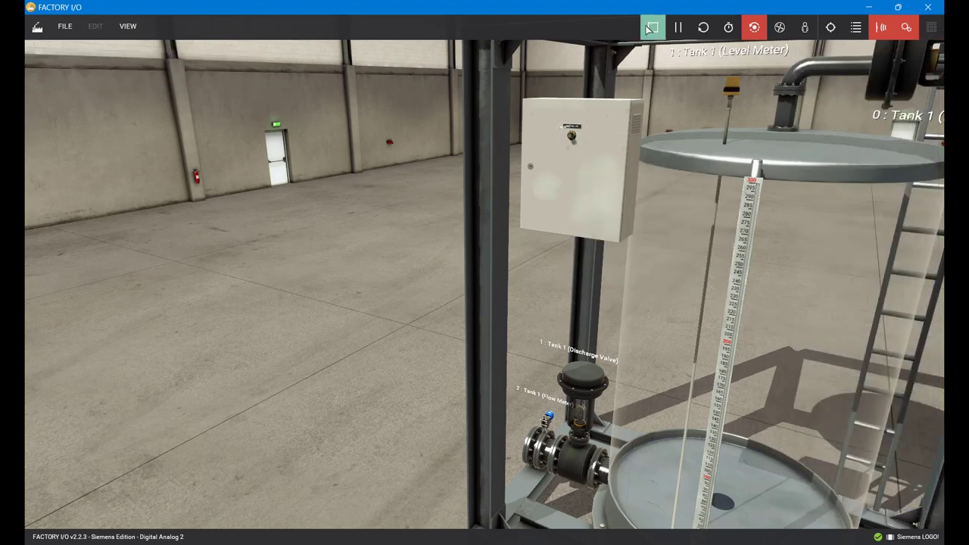
# Dock all tags and remove every one from the docked list except Tank 1 (Fill Valve).
pyautogui.click(132, 26)
pyautogui.click(211, 136)
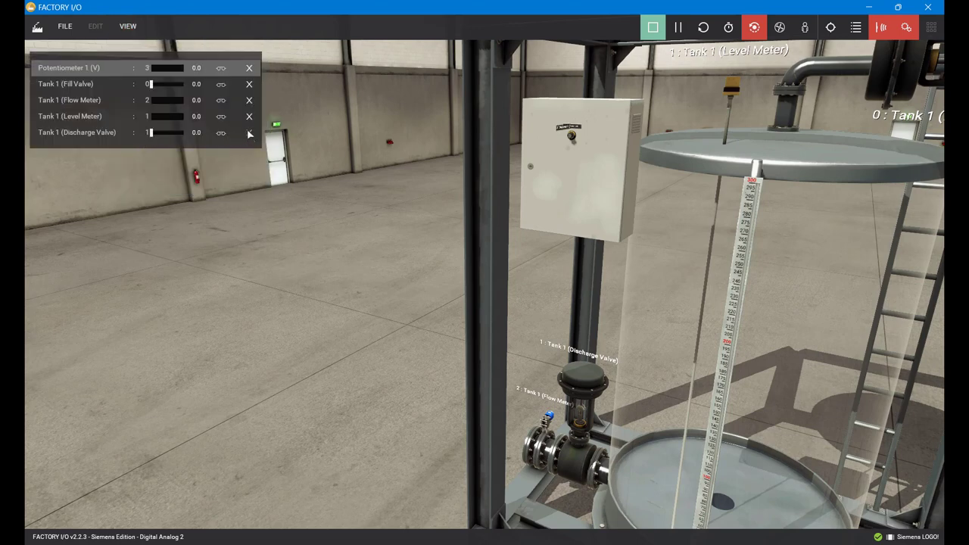
pyautogui.click(249, 132)
pyautogui.click(249, 116)
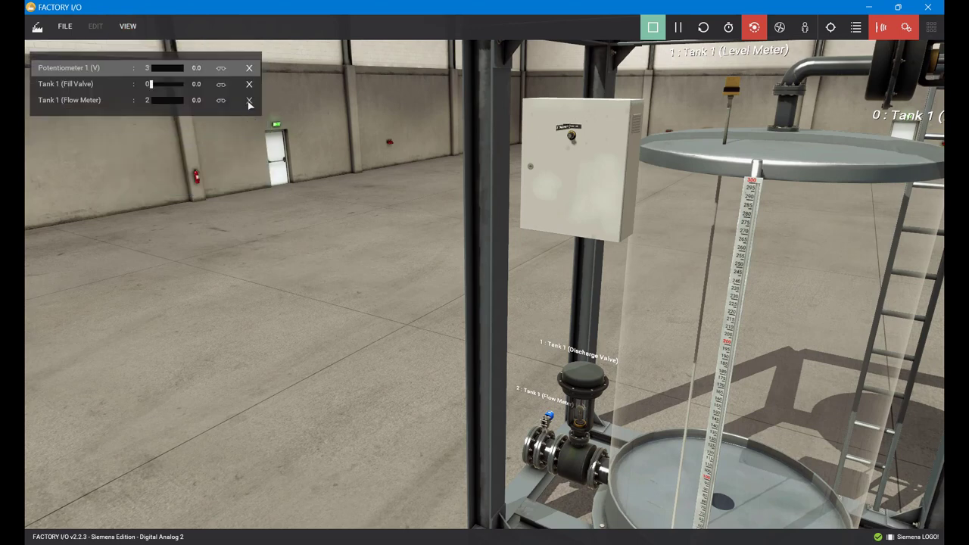
pyautogui.click(249, 100)
pyautogui.click(249, 67)
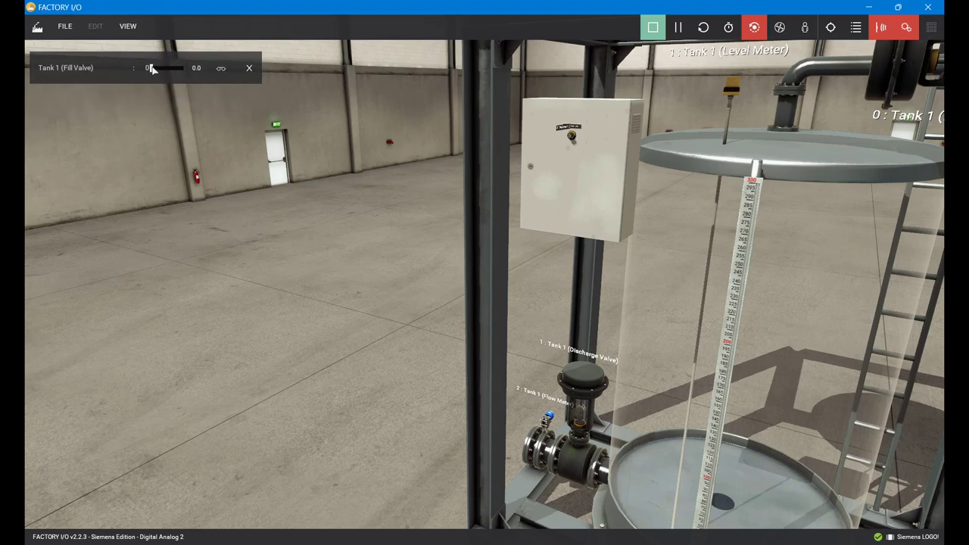
# Force the Tank 1 (Fill Valve) tag to 10.0, 4.5 and 0.0 in turn.
pyautogui.moveTo(150, 68); pyautogui.dragTo(188, 70)
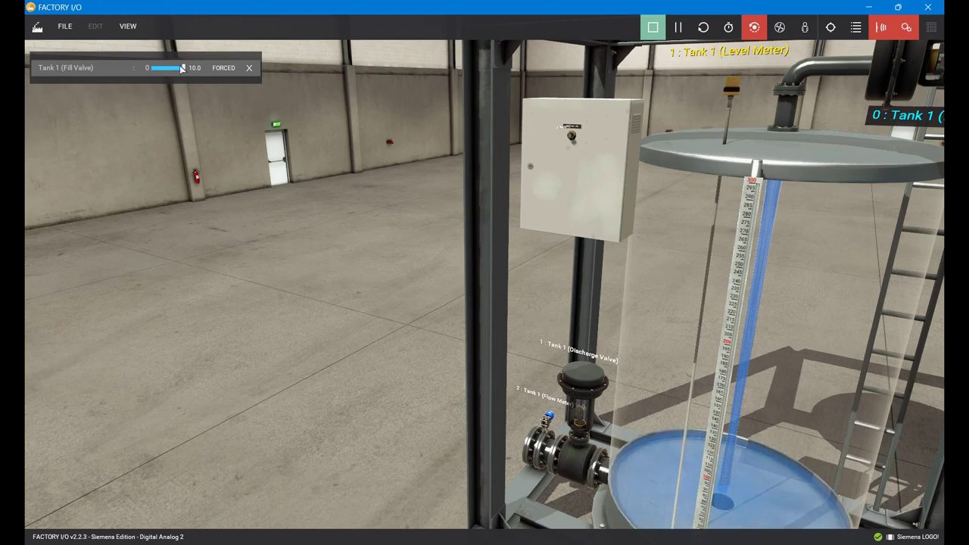
pyautogui.moveTo(183, 69); pyautogui.dragTo(168, 74)
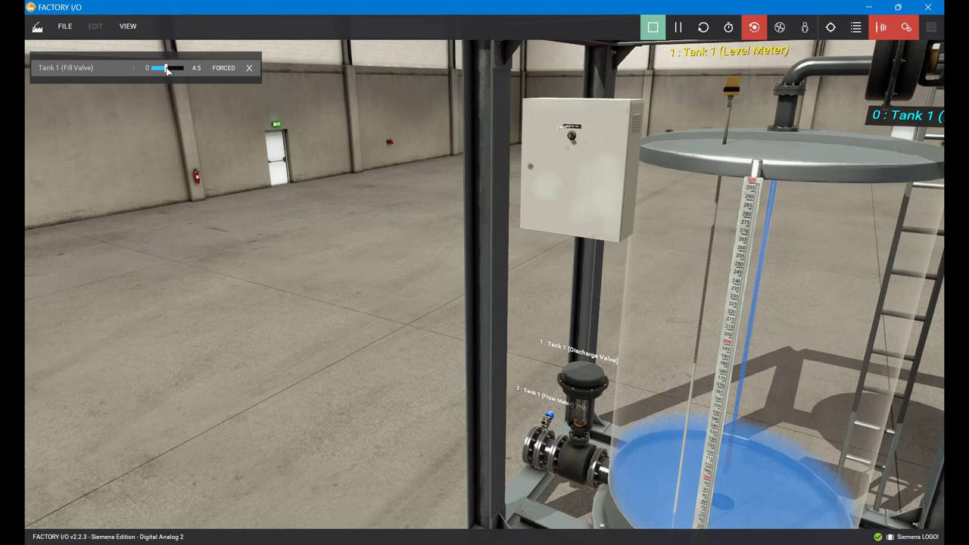
pyautogui.moveTo(164, 69); pyautogui.dragTo(151, 70)
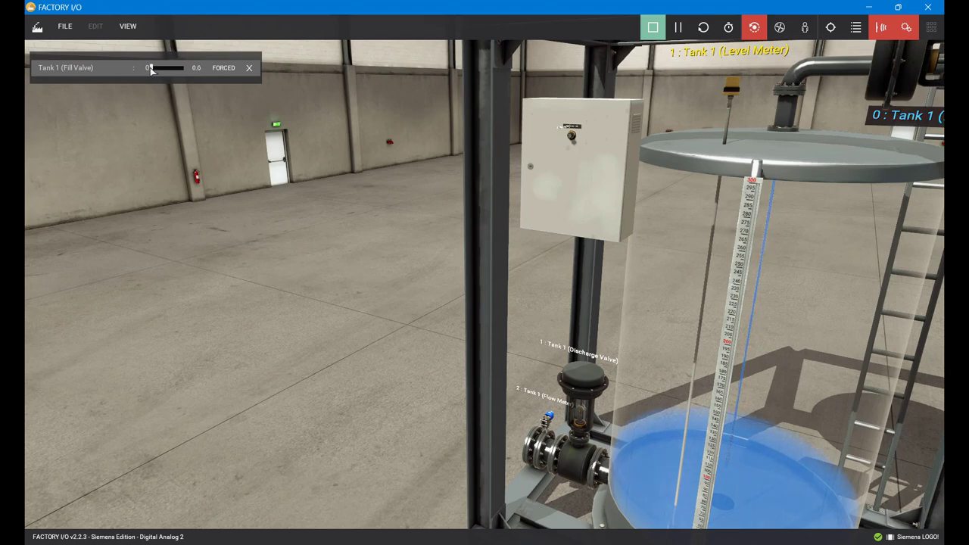